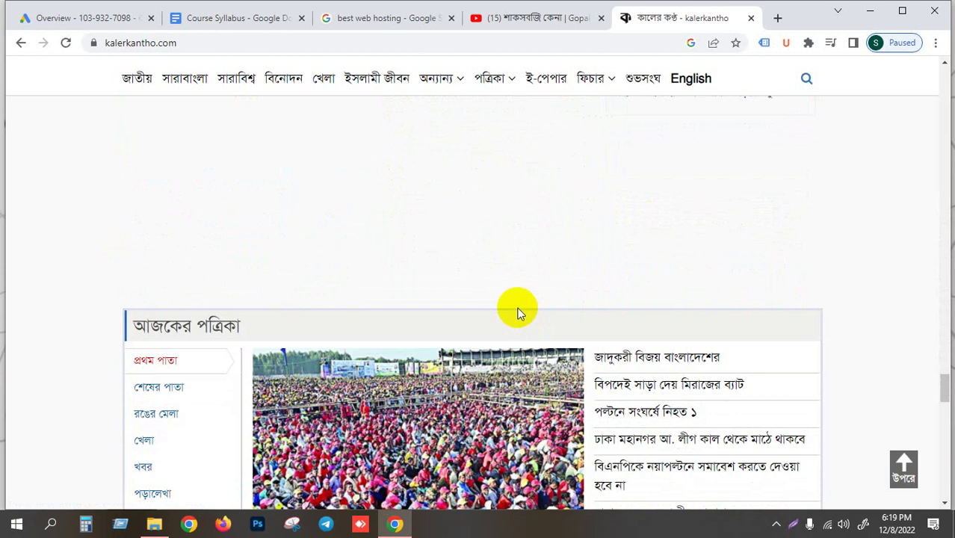
- Look through the rest of the Kaler Kantho homepage down to the footer, and return to its header banner ads
scroll(523, 318, "down", 5)
scroll(521, 332, "down", 10)
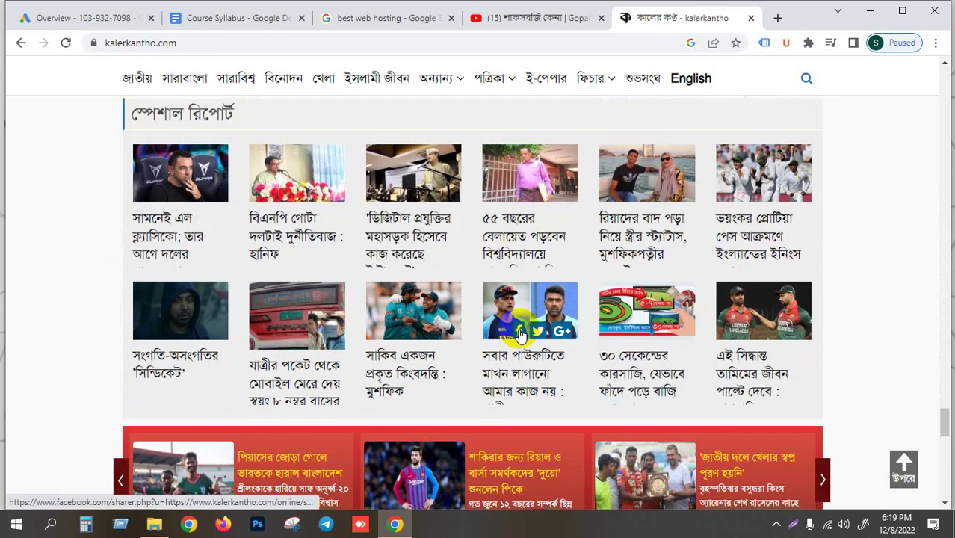
scroll(522, 334, "down", 4)
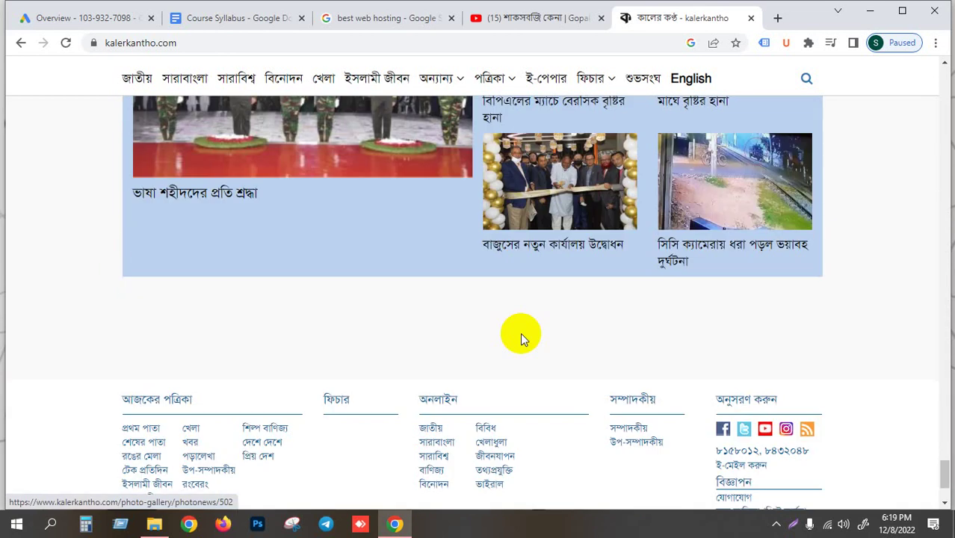
scroll(523, 334, "down", 3)
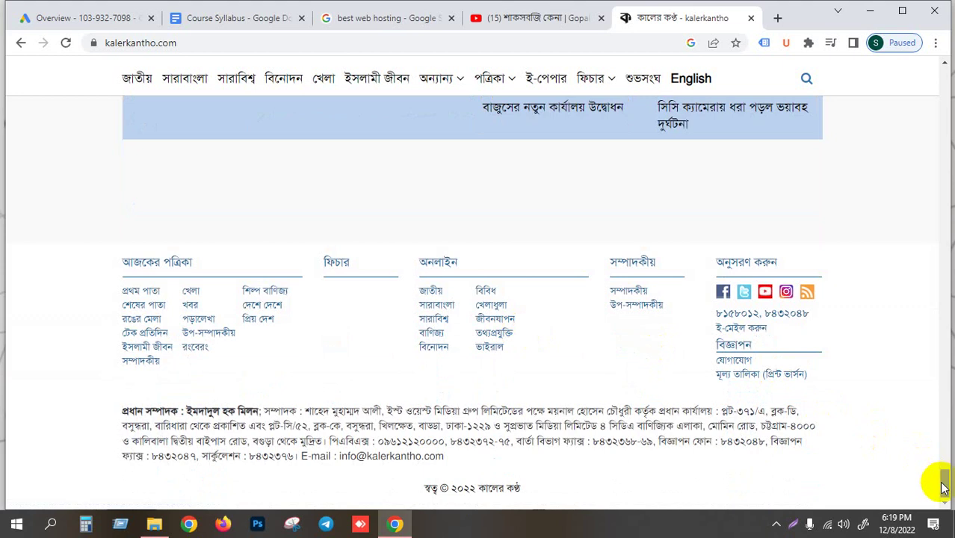
left_click_drag(940, 480, 923, 79)
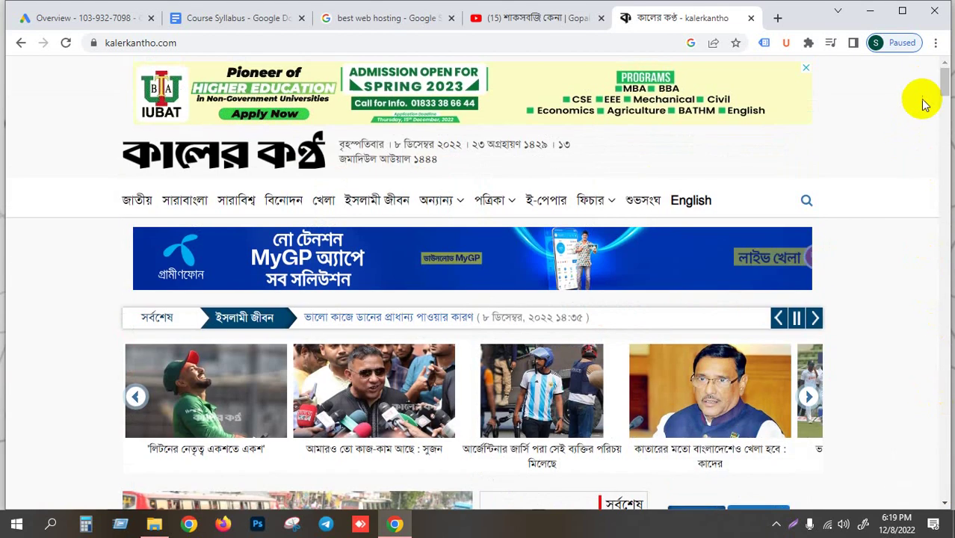
- Compare the Kaler Kantho homepage with the "best web hosting" Google results, ending on the search results
left_click(56, 19)
left_click(375, 20)
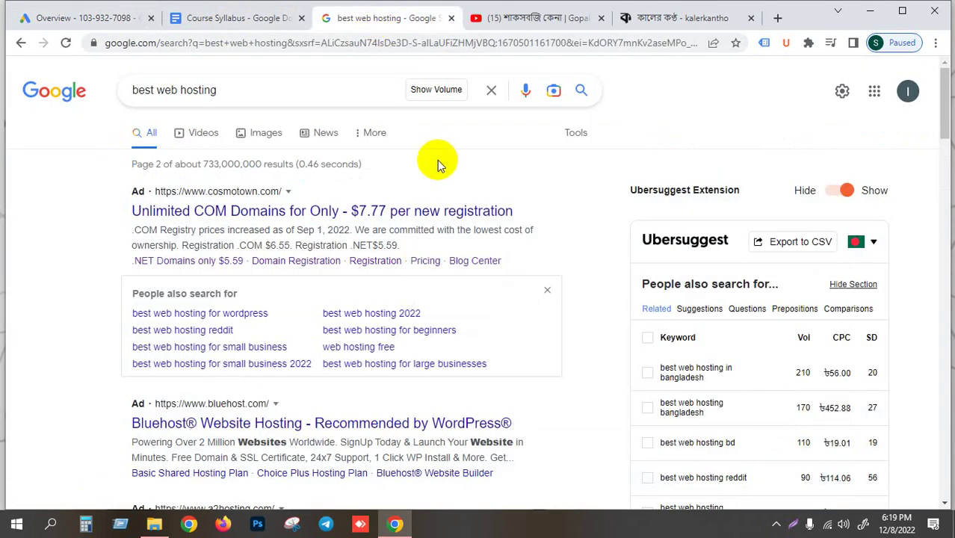
left_click(669, 18)
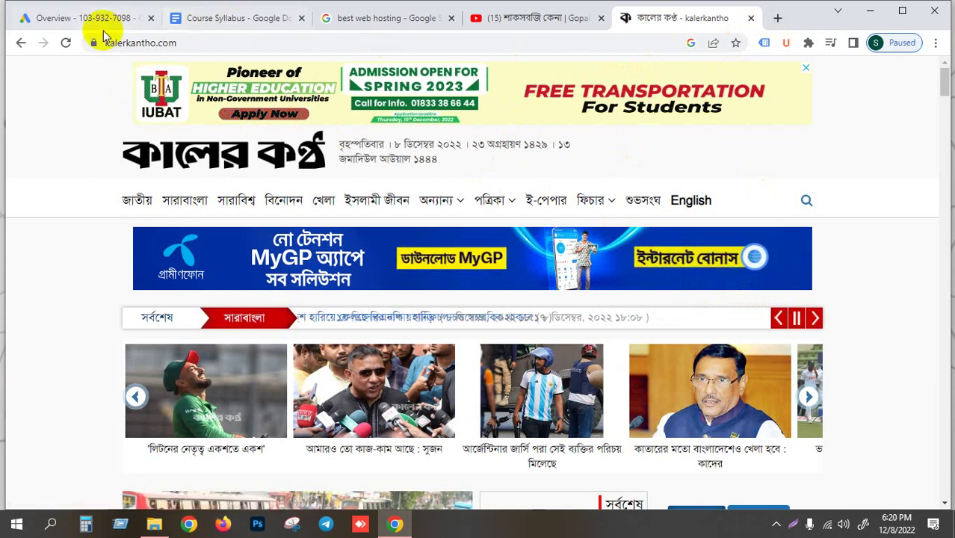
left_click(382, 22)
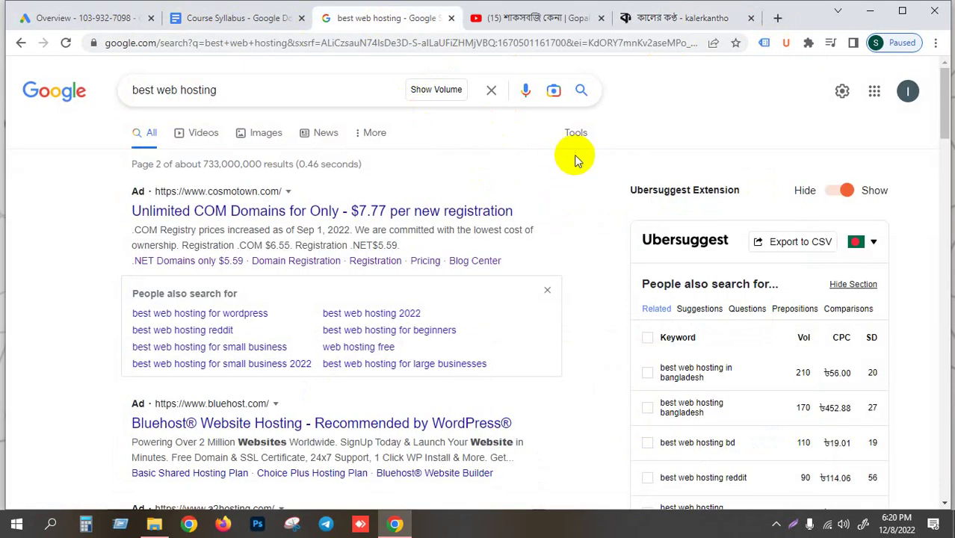
left_click(908, 95)
left_click(728, 99)
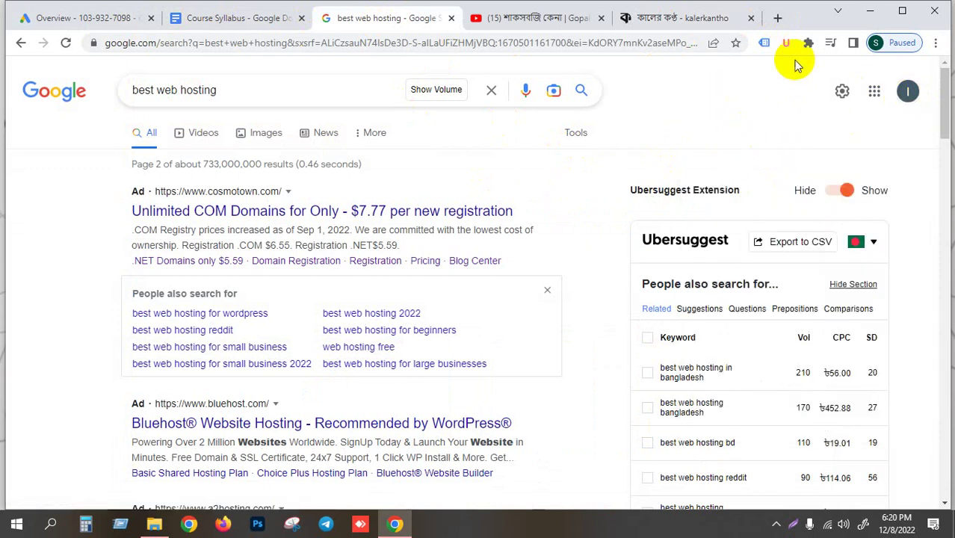
- Open Gmail in a new tab, dismiss the desktop notifications prompt, and show the Promotions emails
left_click(775, 18)
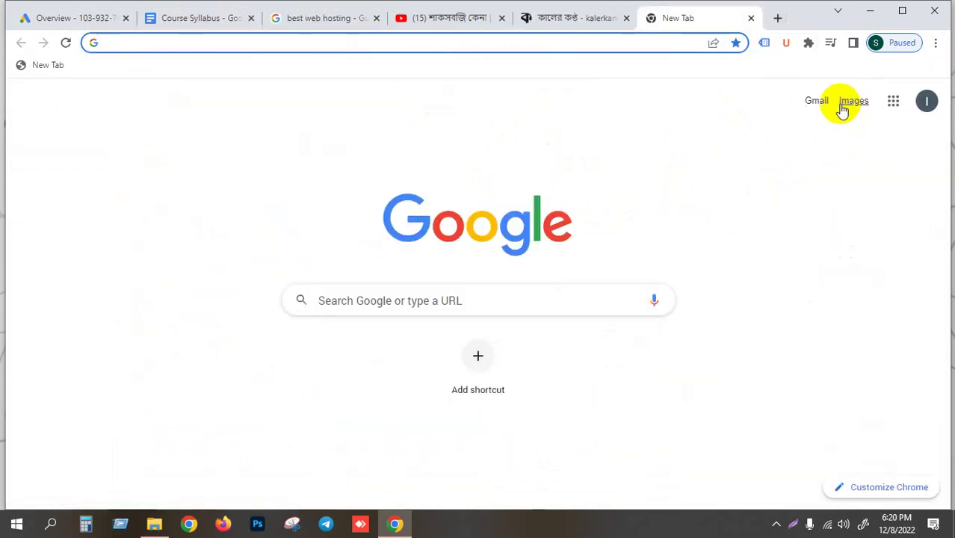
left_click(817, 100)
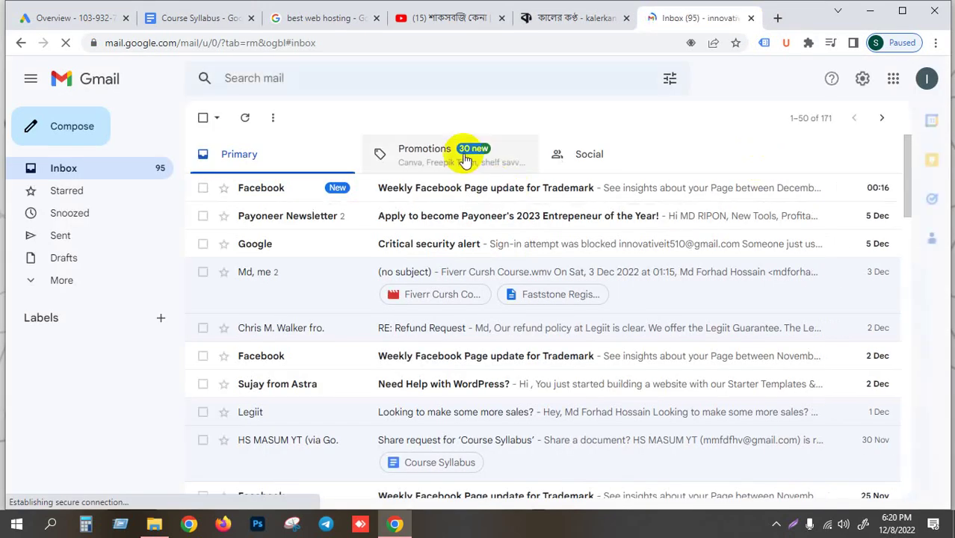
left_click(431, 160)
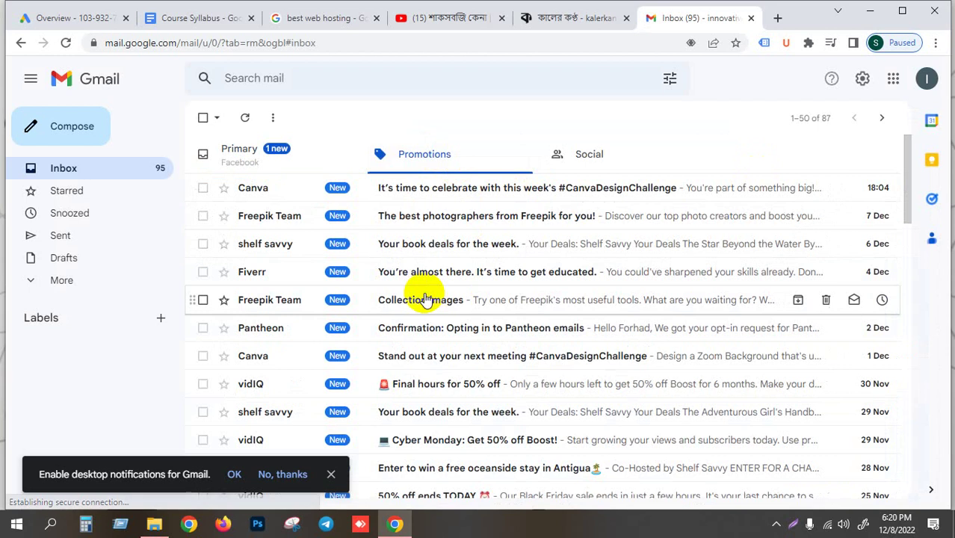
left_click(329, 472)
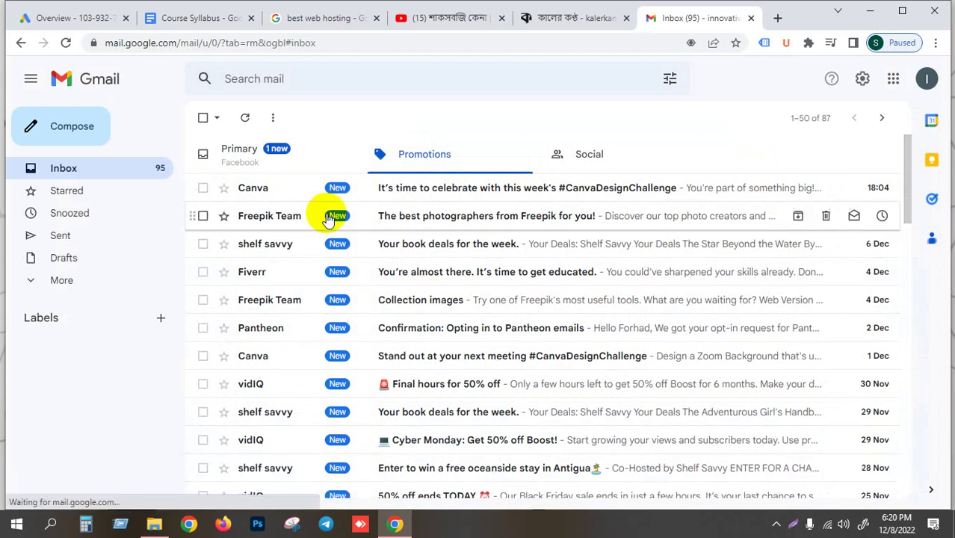
left_click(255, 159)
left_click(431, 160)
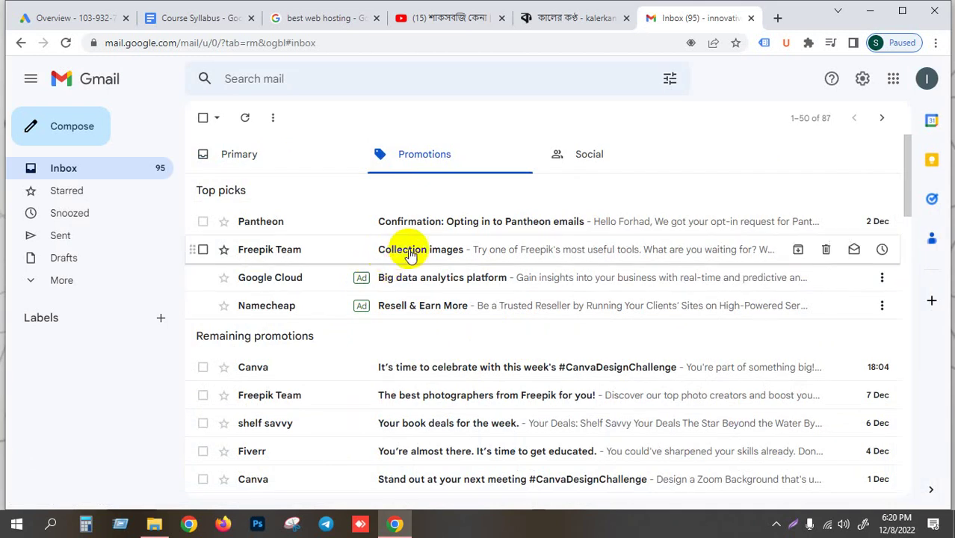
- Review the Google apps list from Gmail, and revisit the open Kaler Kantho and YouTube pages for comparison
left_click(893, 79)
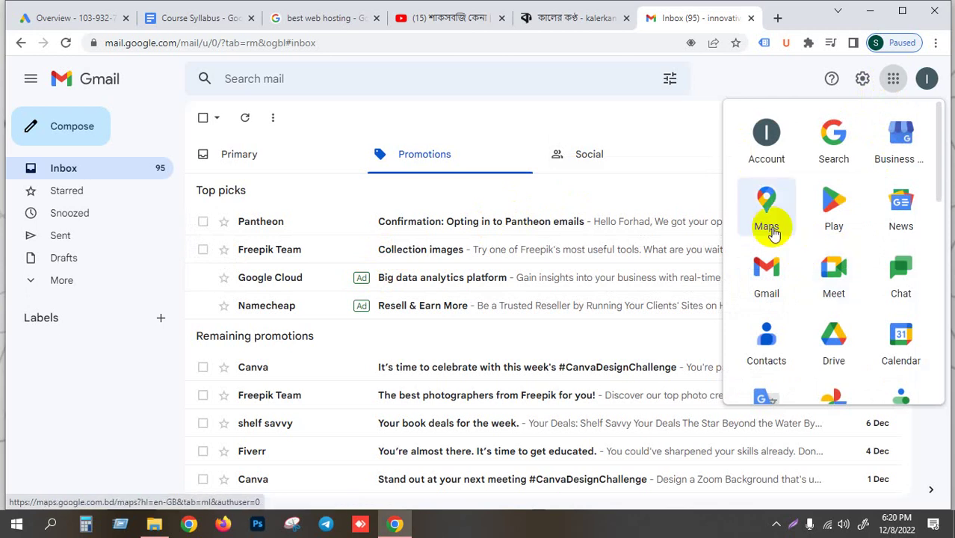
left_click(719, 82)
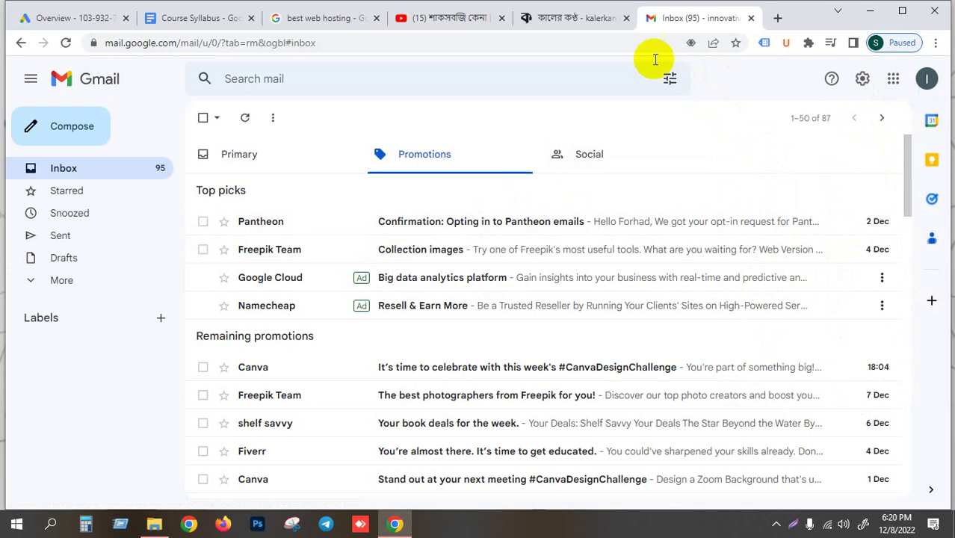
left_click(557, 18)
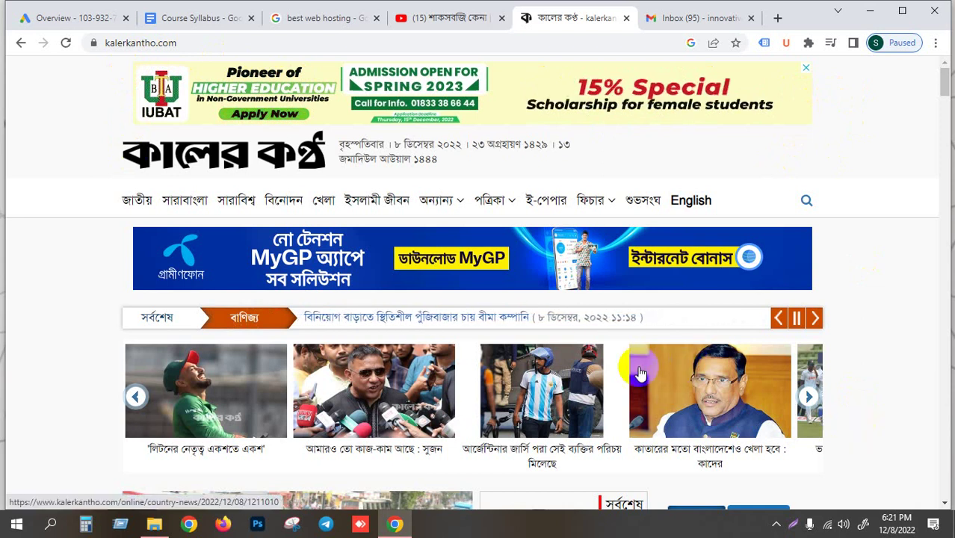
left_click(677, 18)
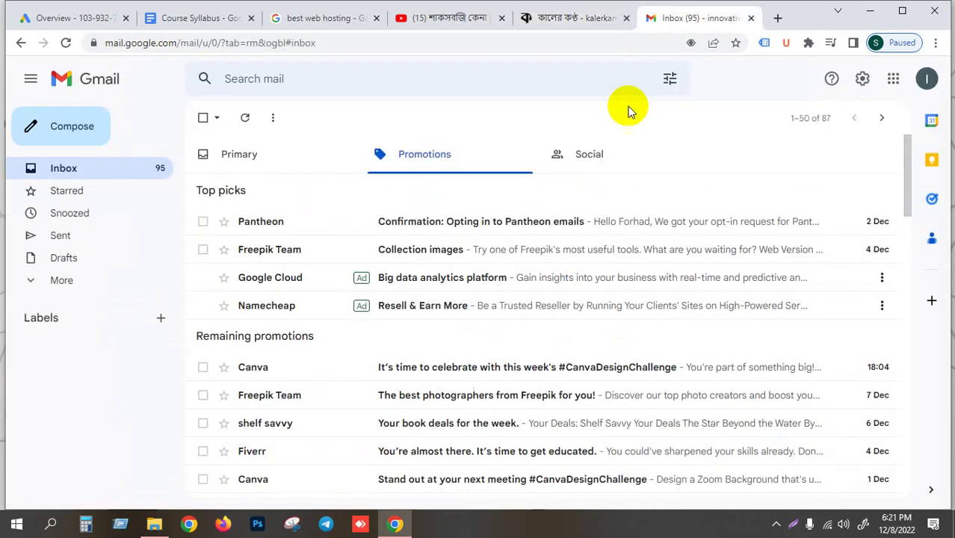
left_click(441, 25)
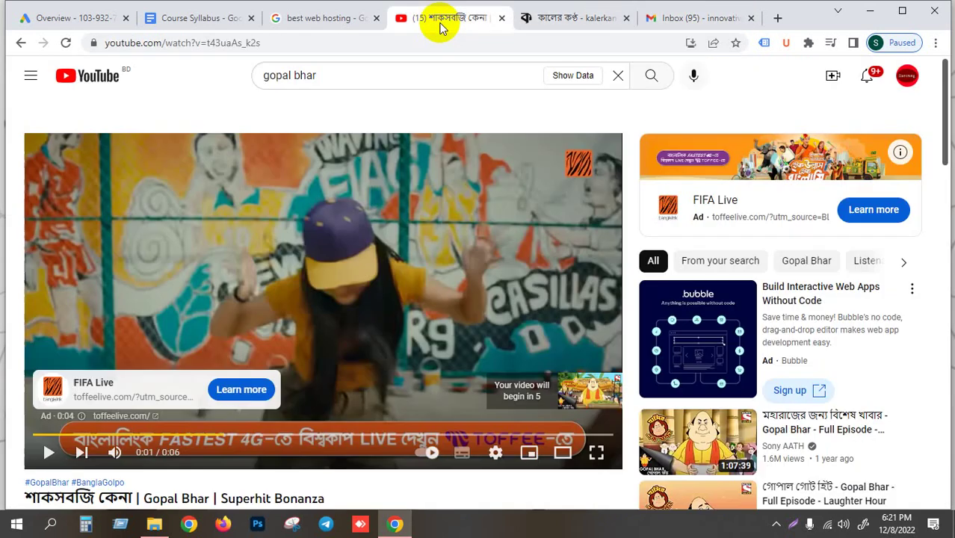
left_click(707, 23)
left_click(894, 78)
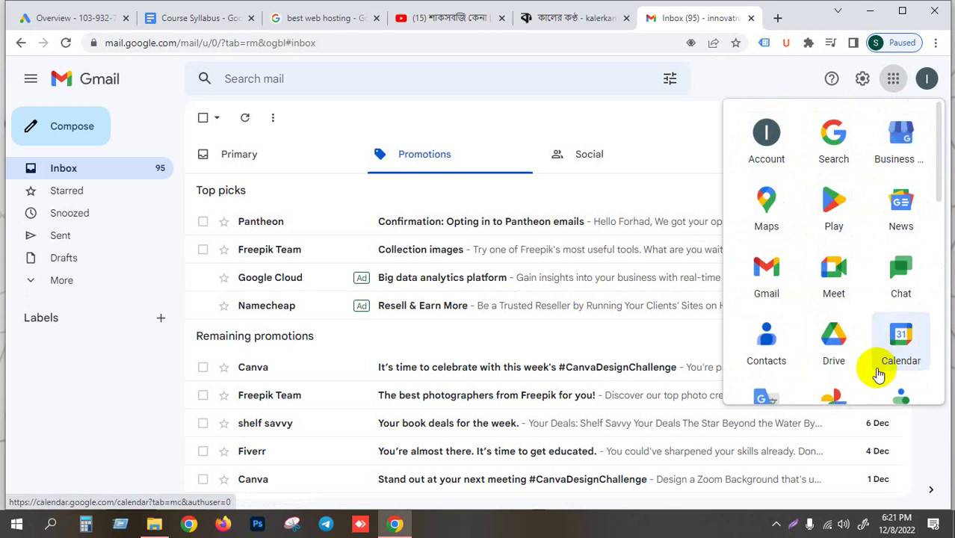
left_click(715, 75)
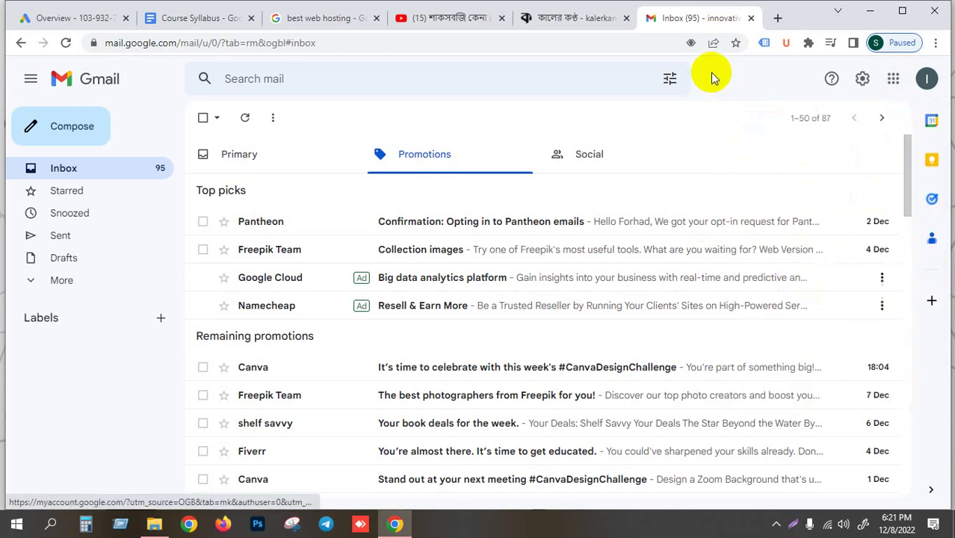
- Return to the "best web hosting" Google results and view the search suggestions offered for that query
left_click(309, 17)
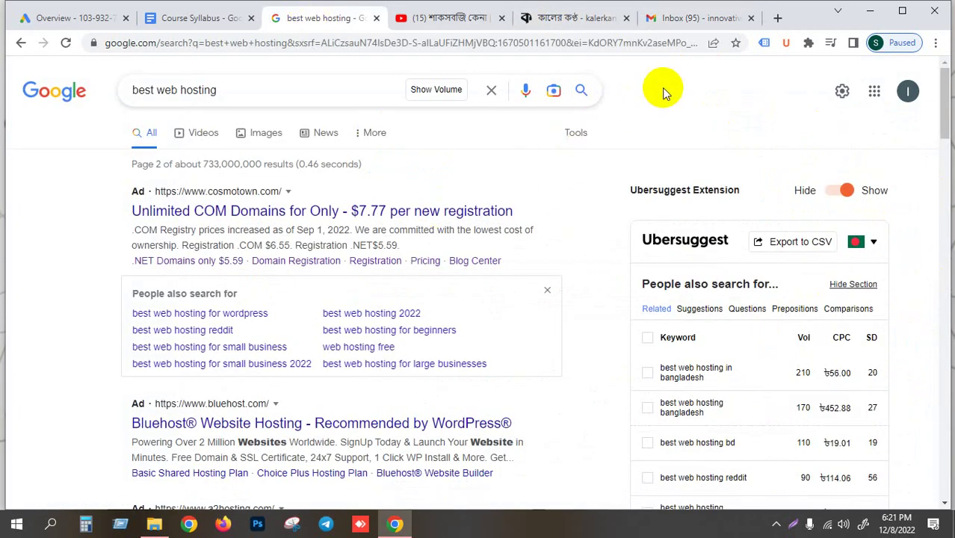
left_click(422, 17)
left_click(70, 18)
left_click(332, 17)
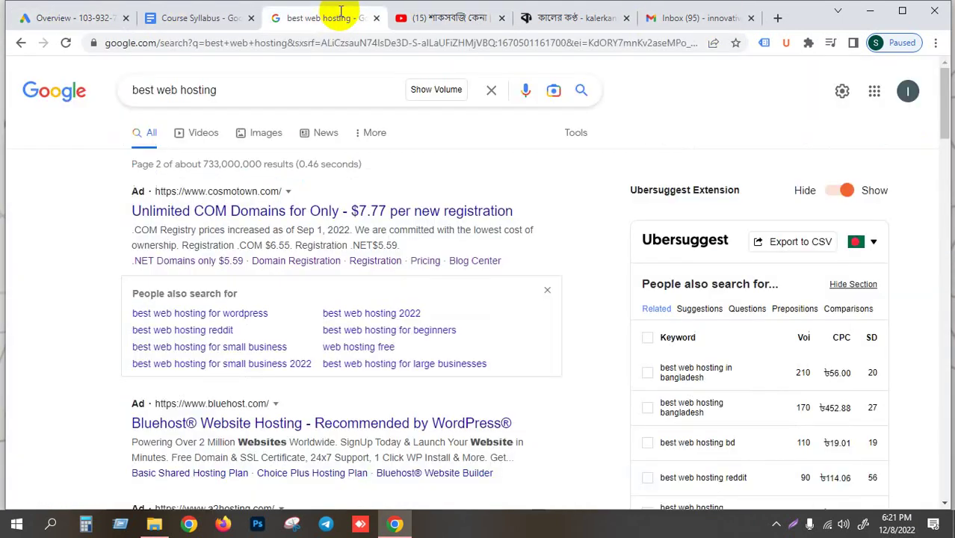
left_click(334, 95)
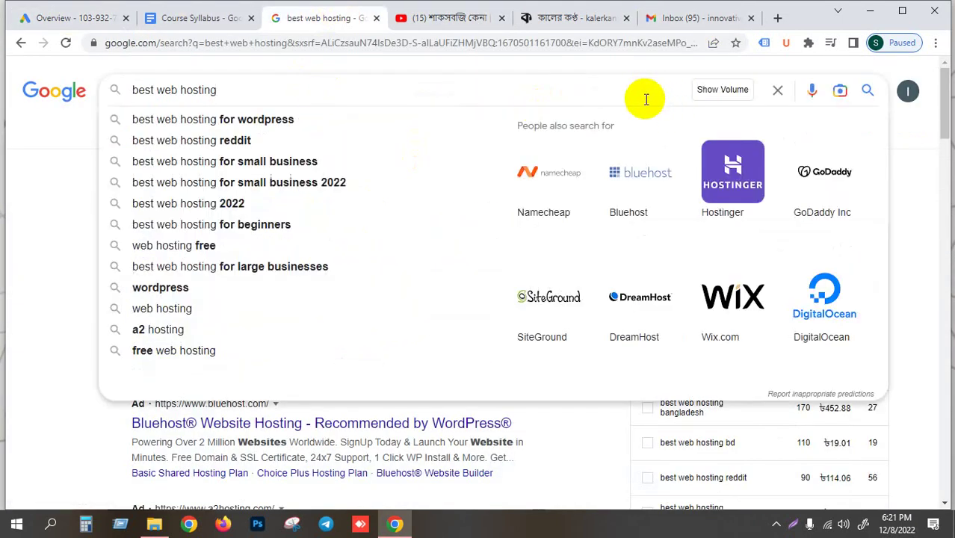
left_click(20, 173)
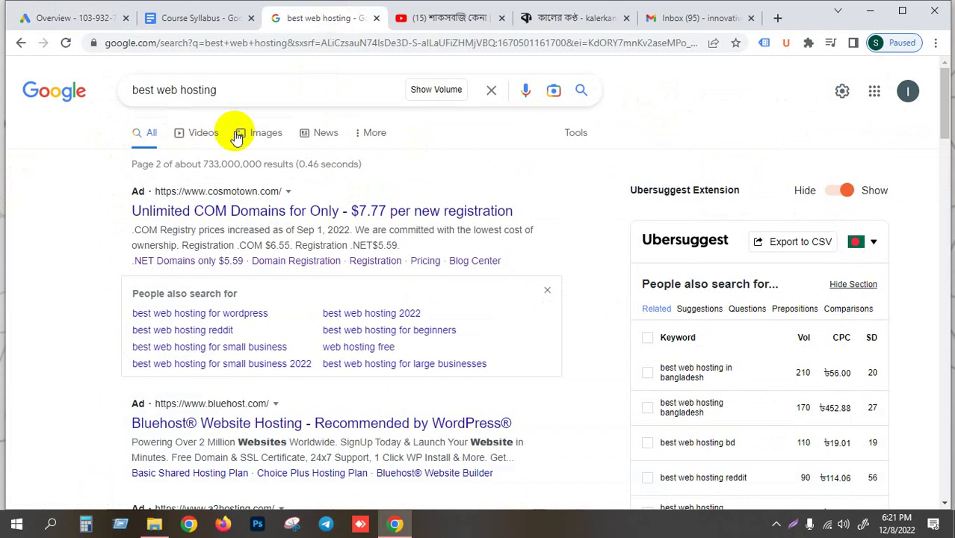
left_click(241, 92)
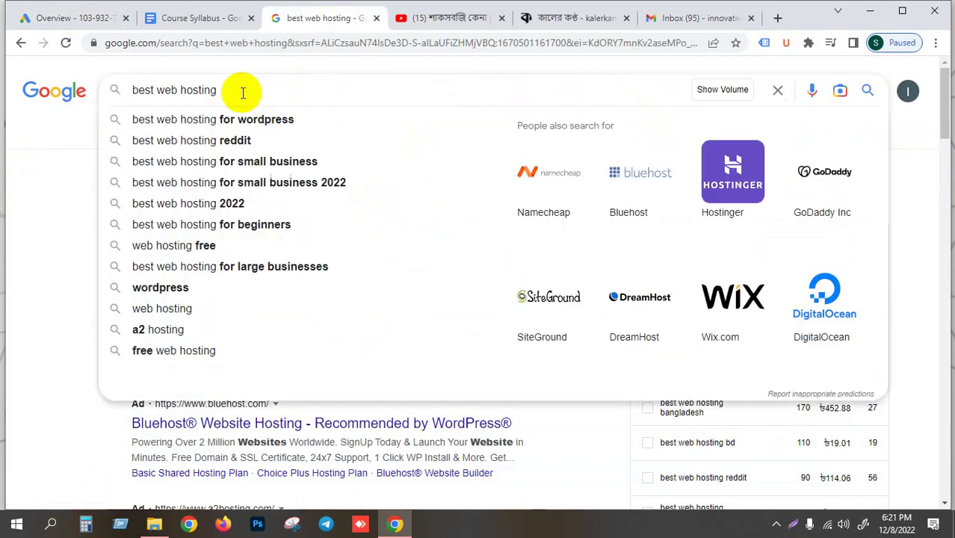
left_click(64, 172)
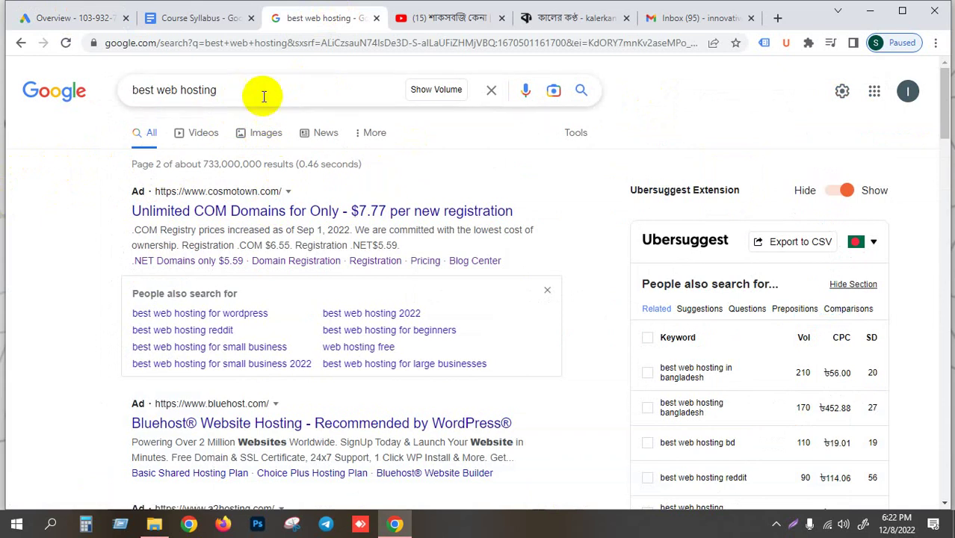
left_click(237, 89)
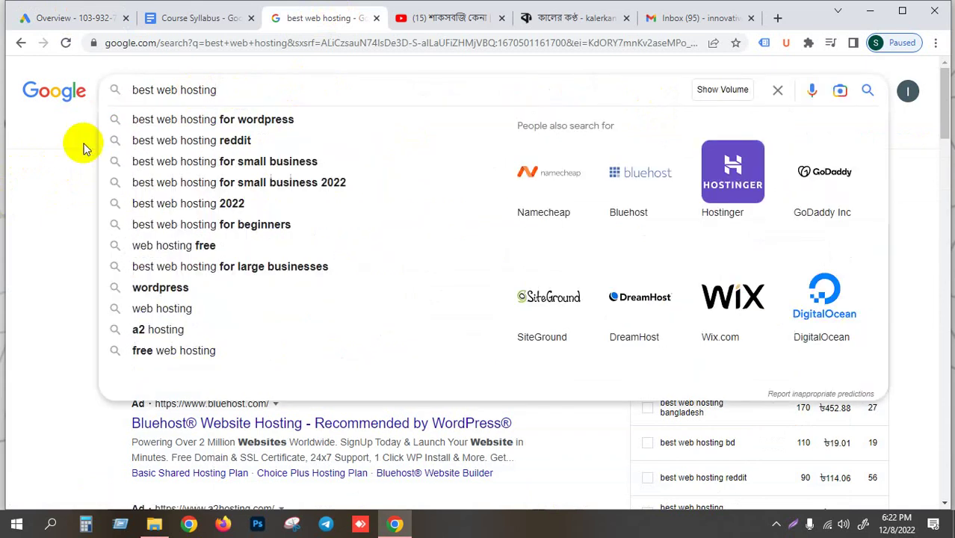
left_click(70, 146)
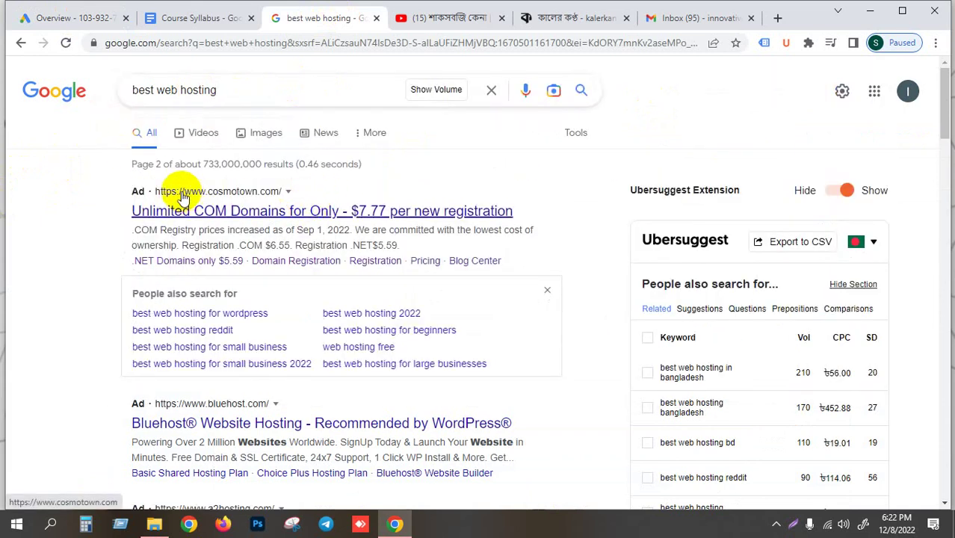
- Examine the sponsored listings throughout the "best web hosting" results page, and return to its beginning
scroll(282, 244, "down", 2)
scroll(282, 245, "down", 2)
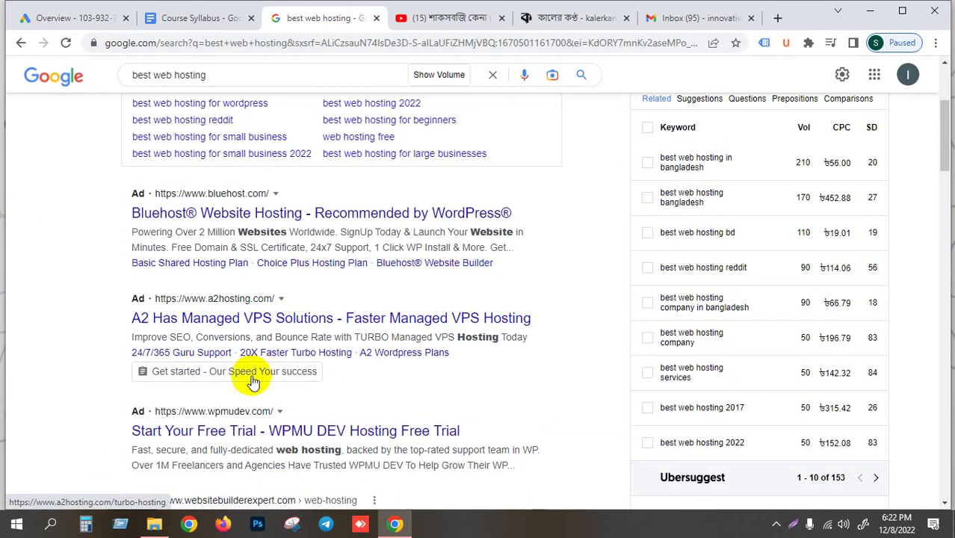
scroll(299, 422, "down", 10)
scroll(323, 413, "down", 15)
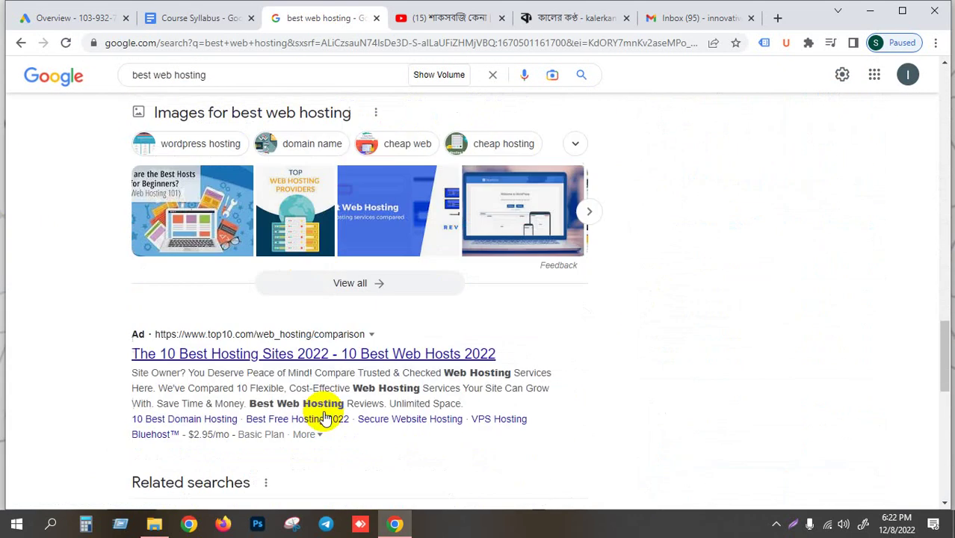
scroll(320, 410, "up", 5)
scroll(313, 366, "up", 6)
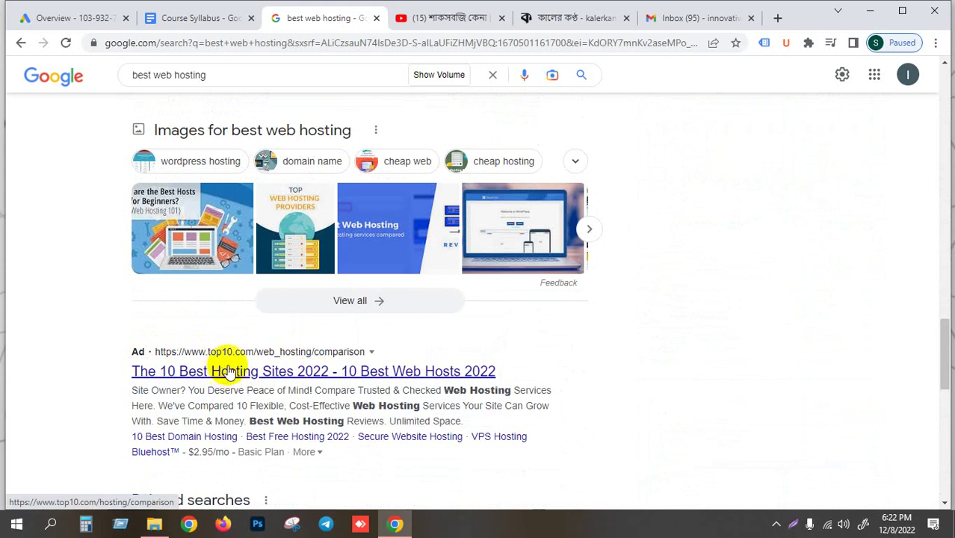
scroll(239, 373, "up", 15)
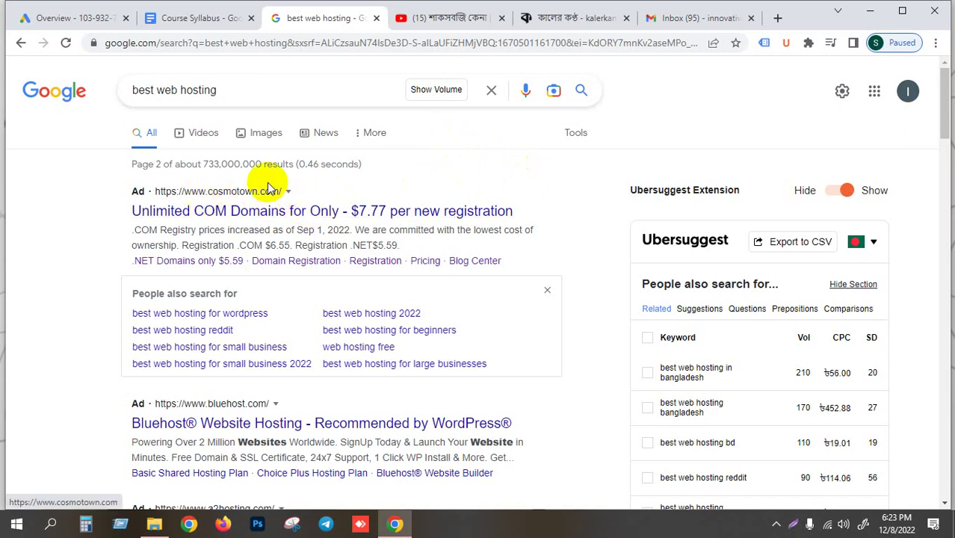
- Select the whole "best web hosting" query text in the Google search box
left_click(573, 161)
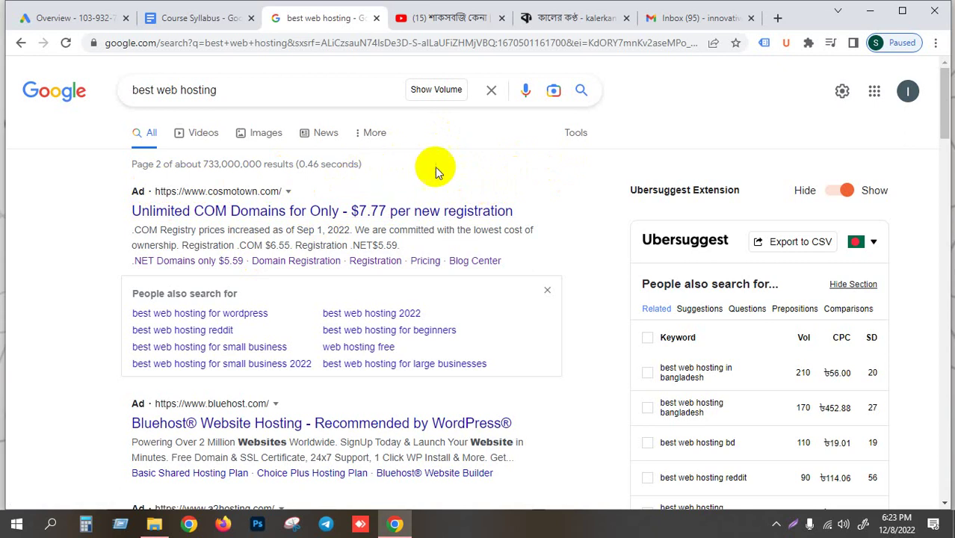
left_click(238, 88)
left_click(30, 122)
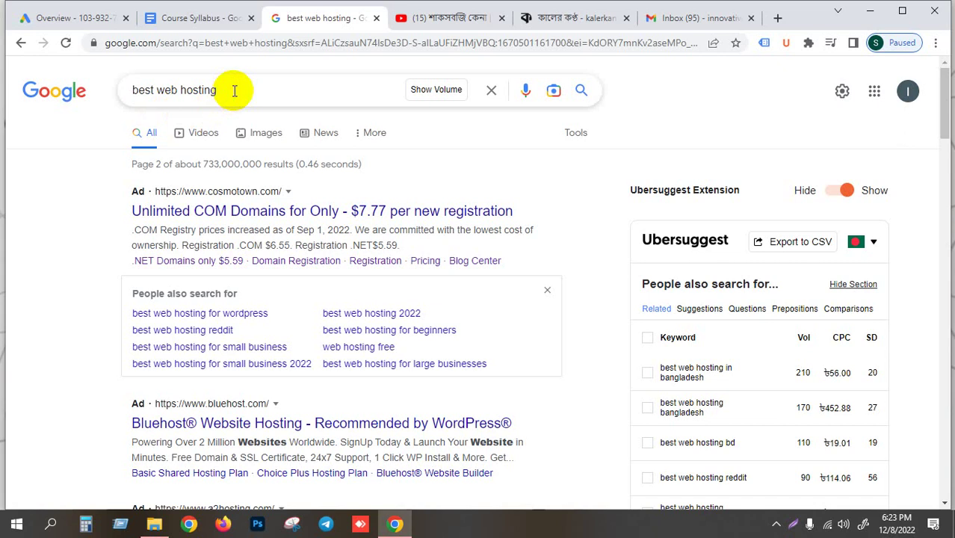
left_click_drag(230, 90, 132, 90)
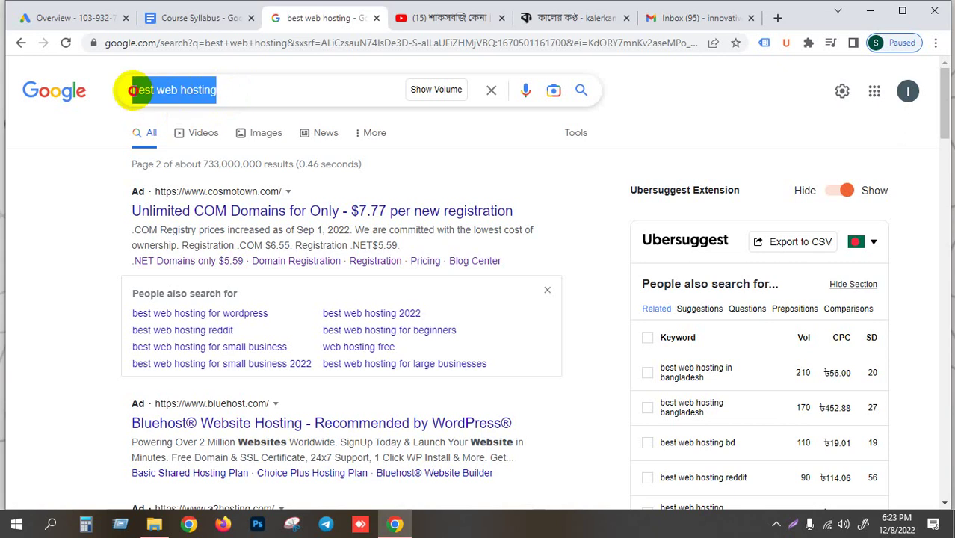
- View the search suggestions for "best web hosting" and look over the first sponsored listings again
left_click(183, 88)
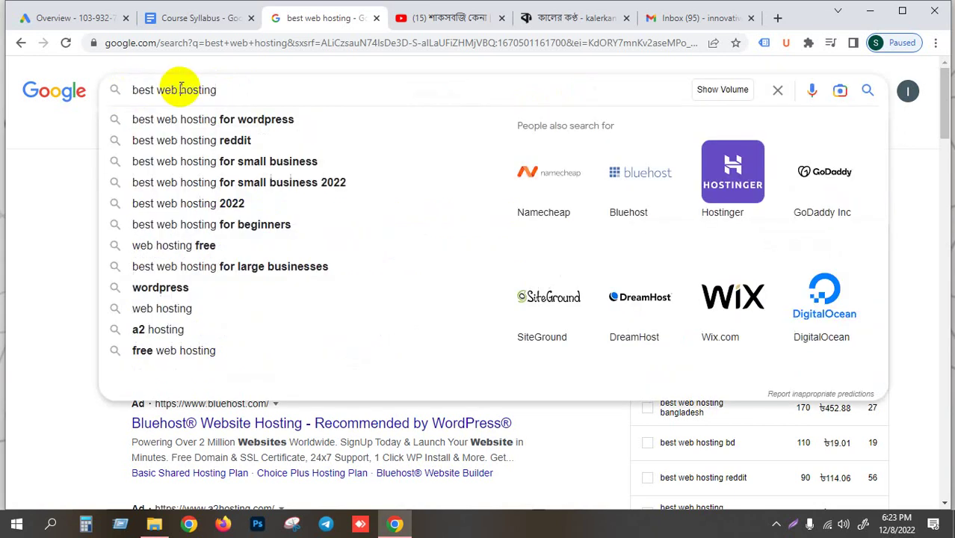
left_click(63, 161)
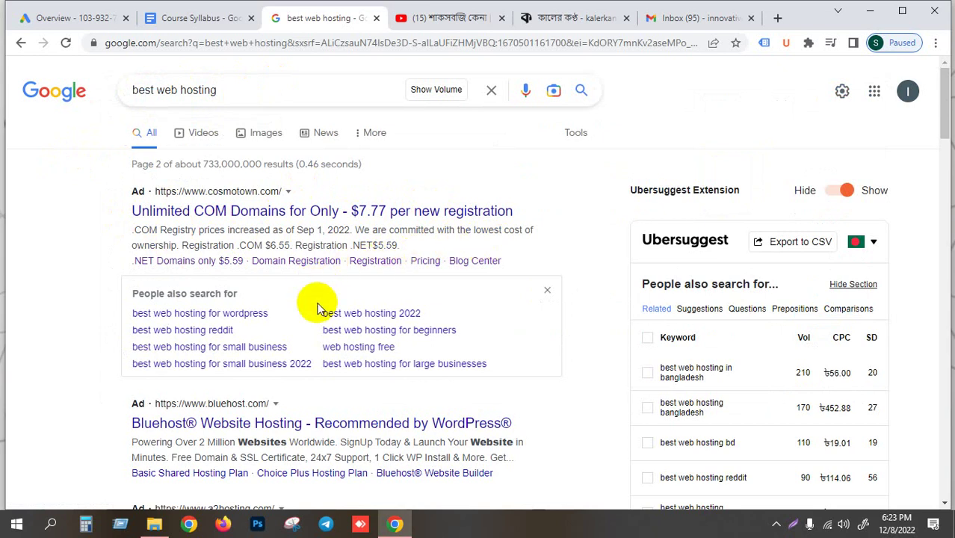
scroll(303, 300, "down", 2)
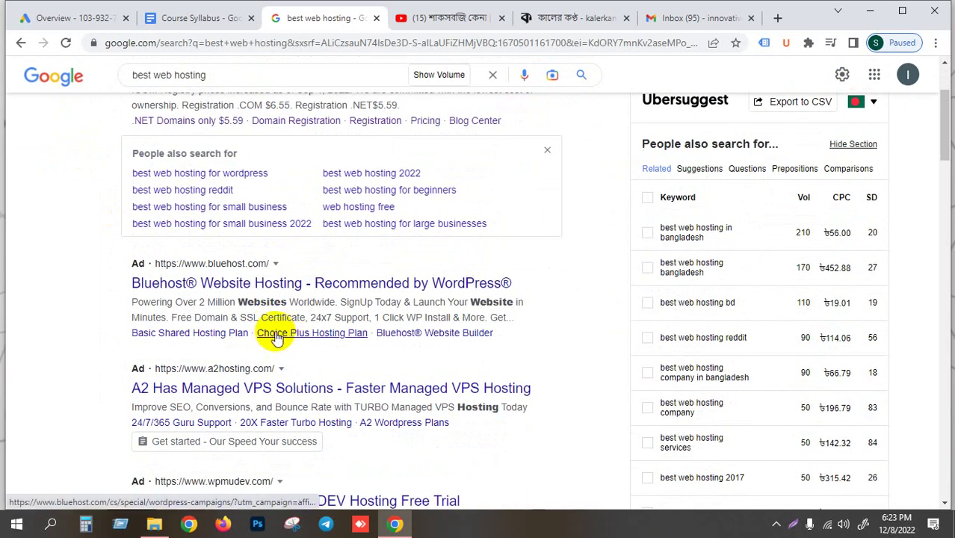
scroll(270, 339, "up", 2)
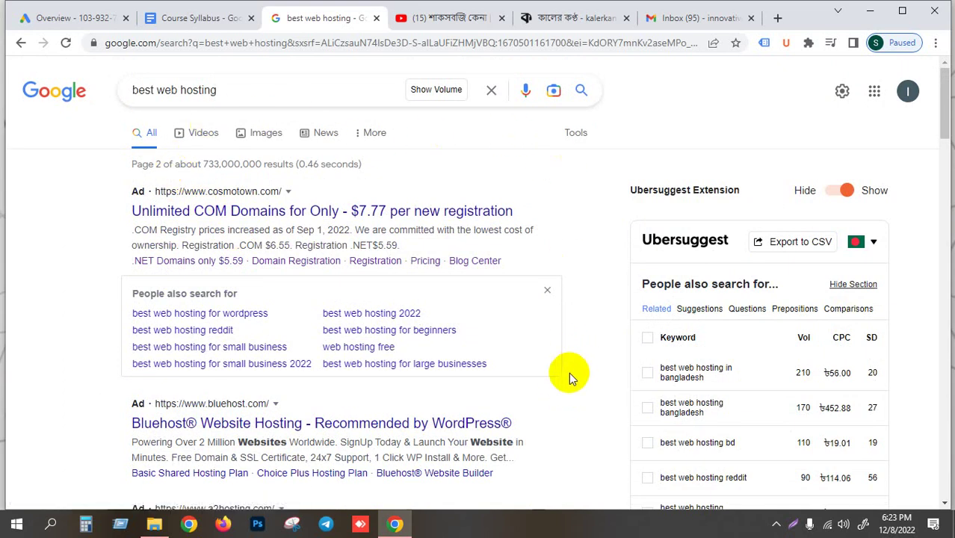
scroll(523, 362, "down", 2)
scroll(520, 358, "up", 2)
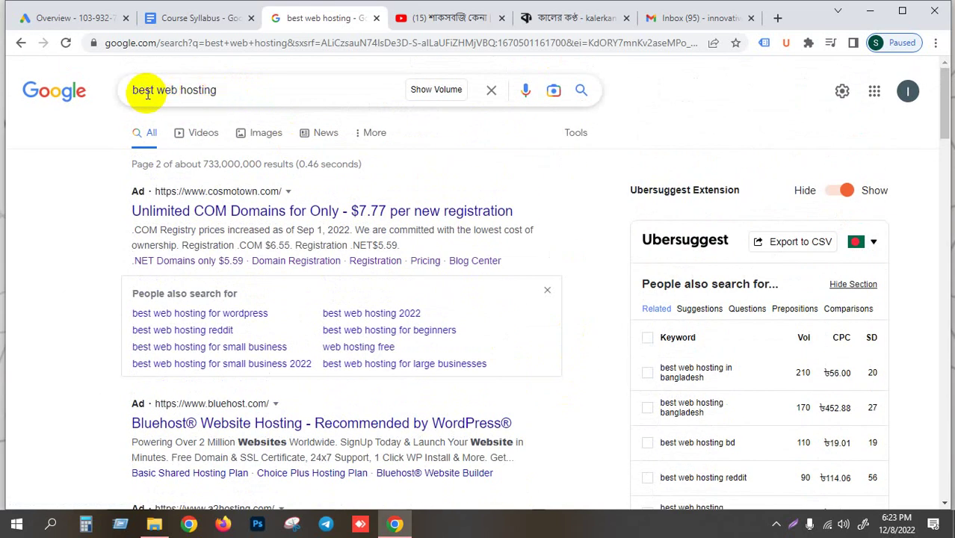
- Remove "best" from the Google query and search for "web hosting"
left_click_drag(159, 90, 103, 91)
key("BackSpace")
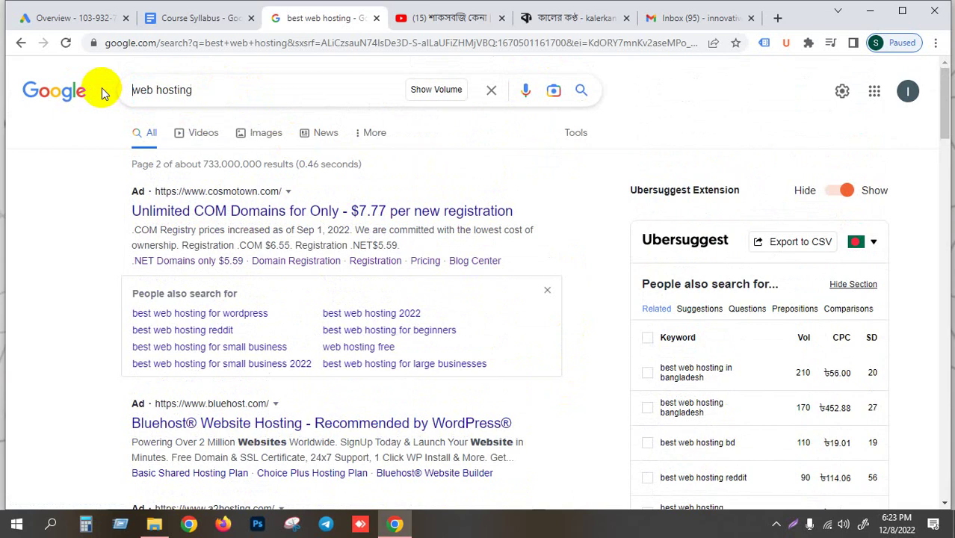
key("Return")
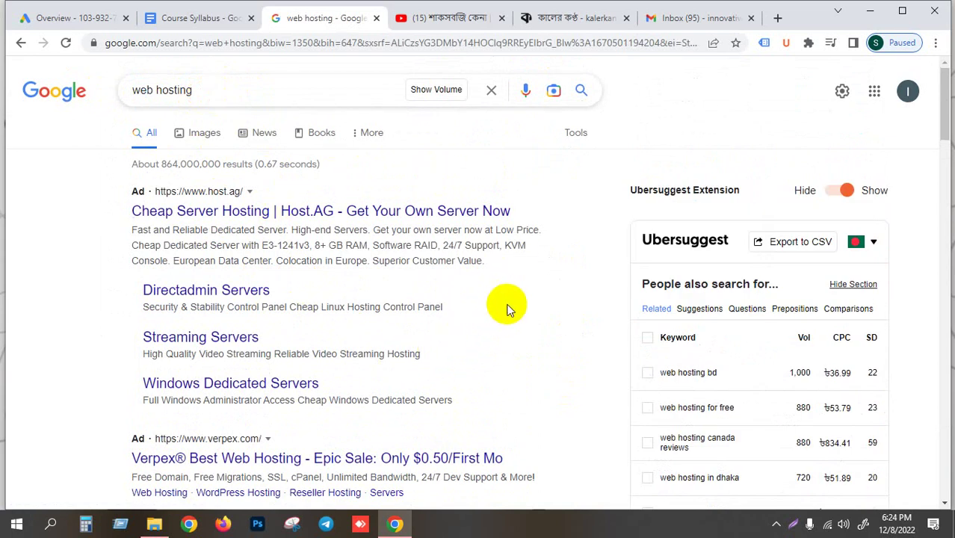
- Highlight the "web hosting" query, and open the Host.AG "Cheap Server Hosting" ad in a new tab and show it
left_click_drag(200, 90, 127, 91)
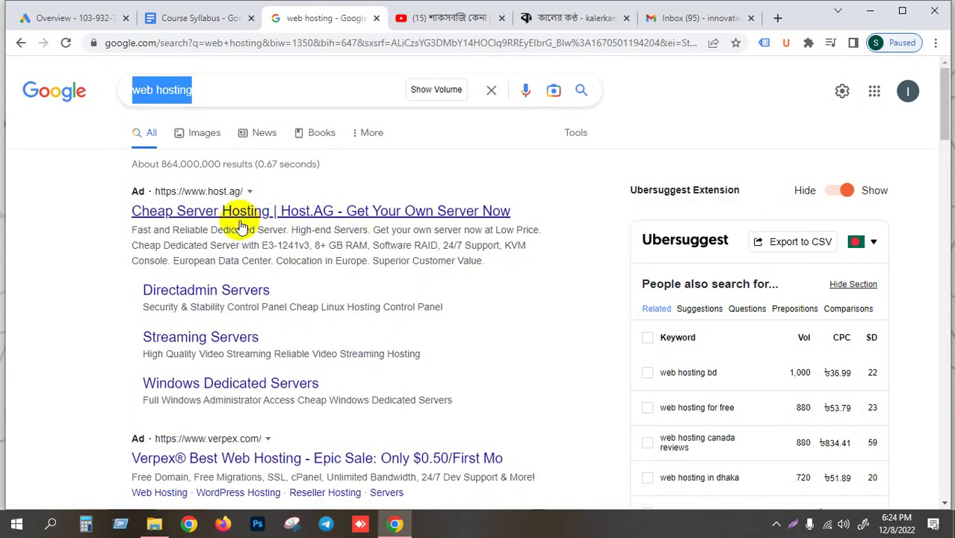
left_click(386, 229)
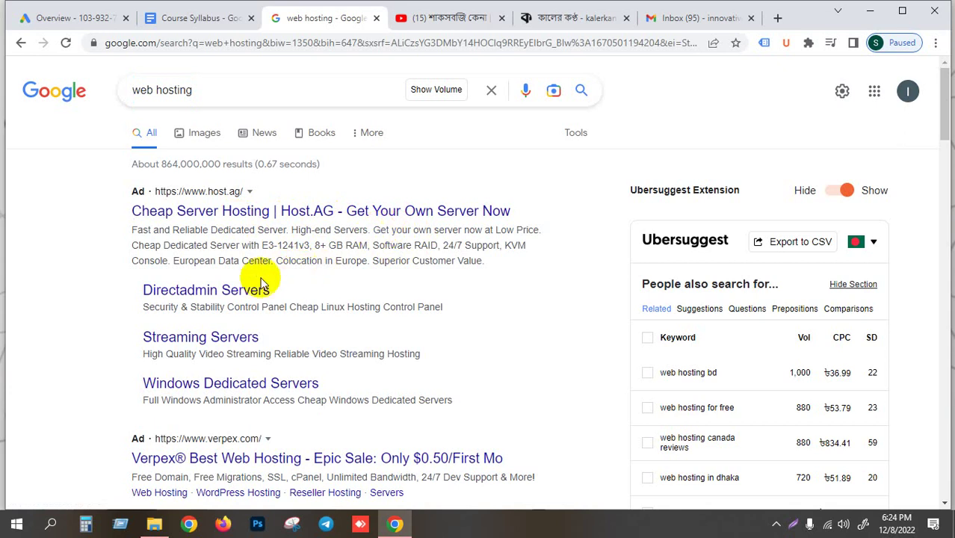
right_click(277, 217)
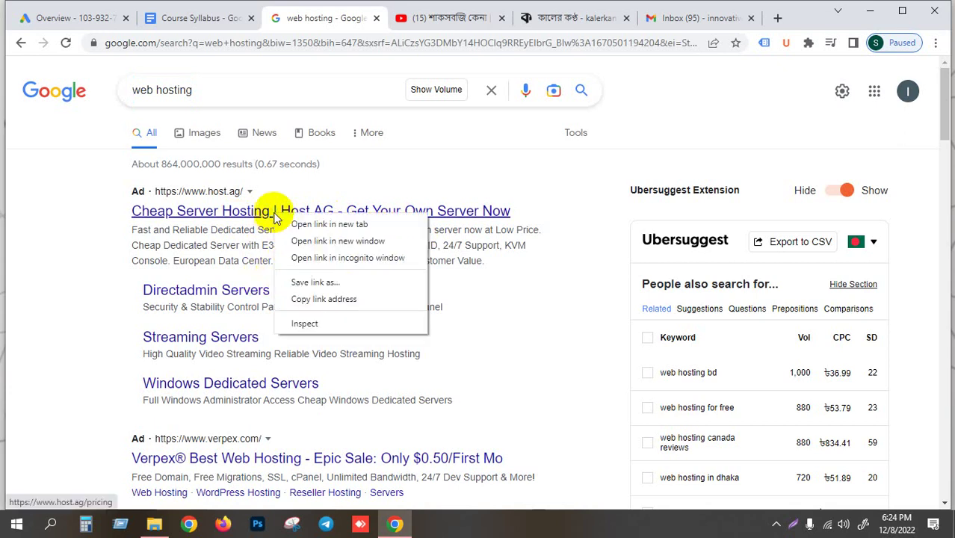
left_click(300, 224)
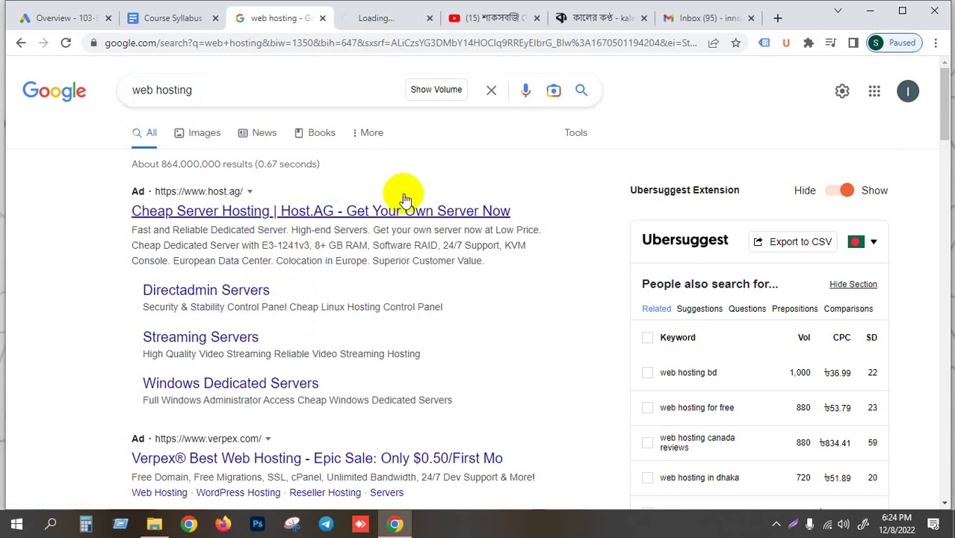
left_click(388, 20)
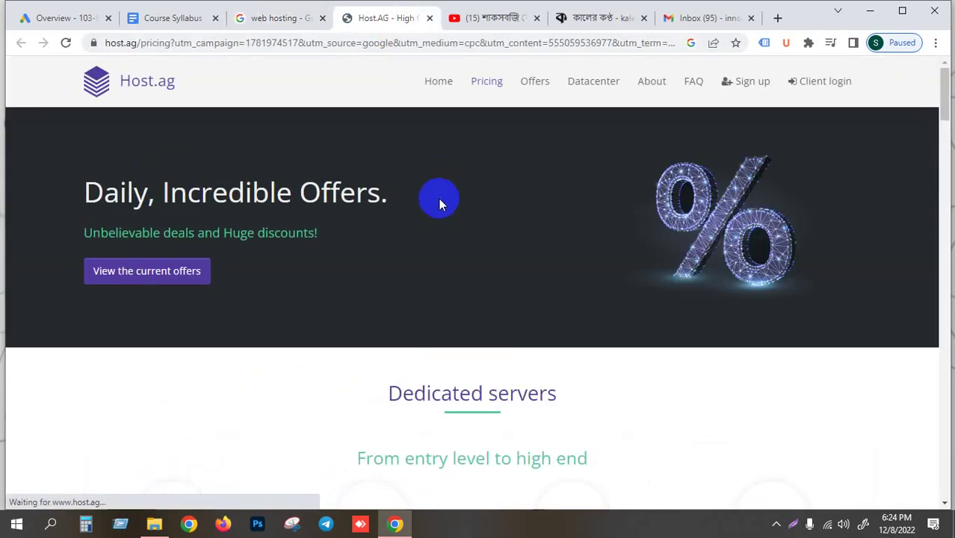
- Examine the dedicated server plans and prices down to the footer of the Host.ag landing page, and return to its beginning
scroll(393, 203, "down", 5)
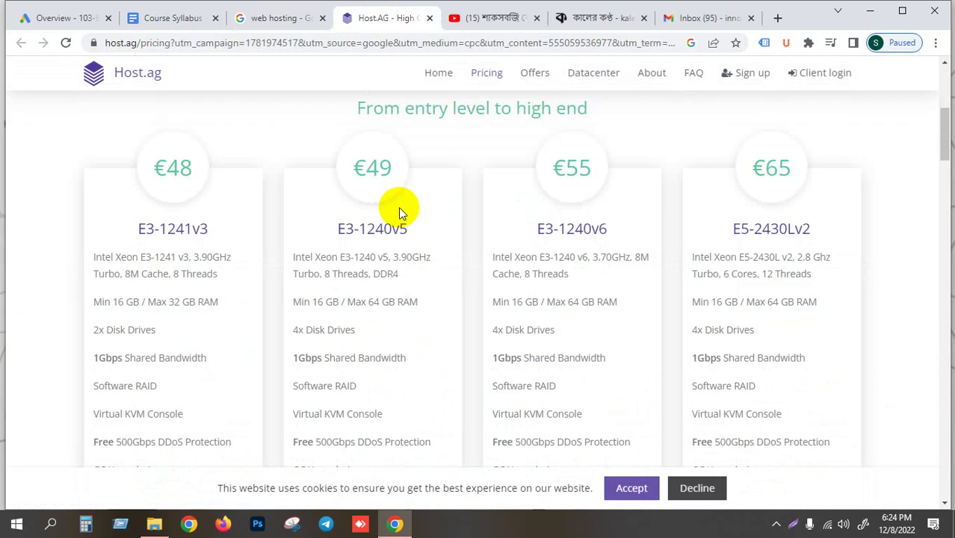
scroll(399, 208, "up", 5)
scroll(394, 211, "down", 5)
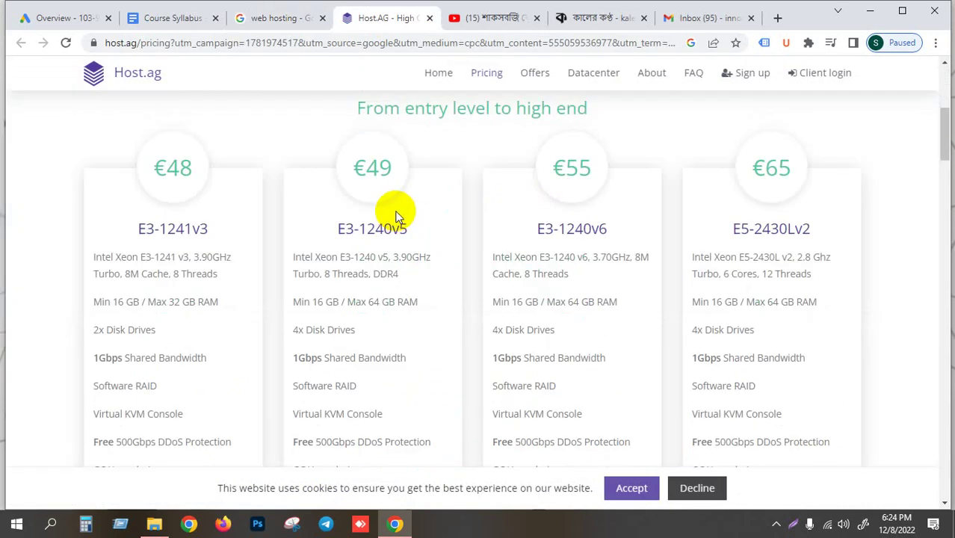
scroll(403, 213, "down", 4)
scroll(407, 215, "down", 9)
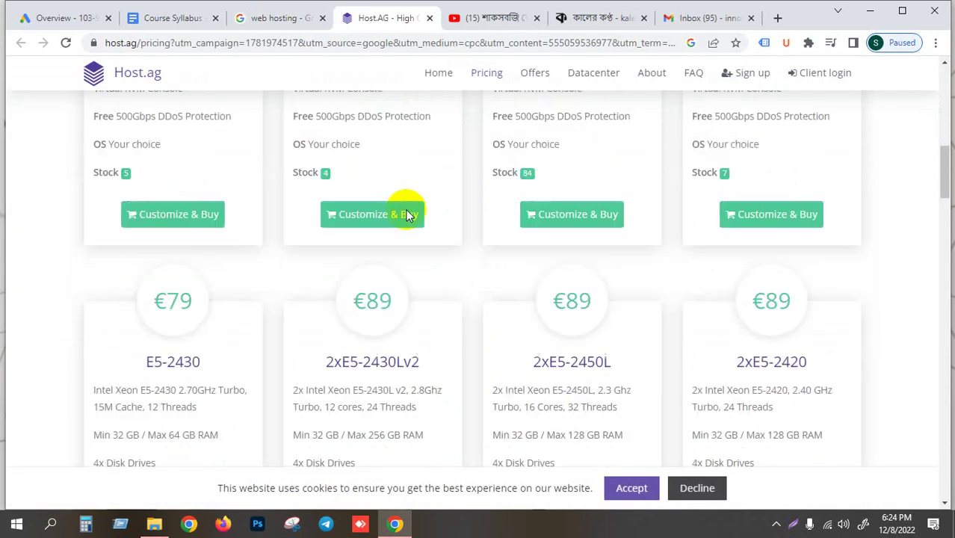
scroll(407, 215, "down", 15)
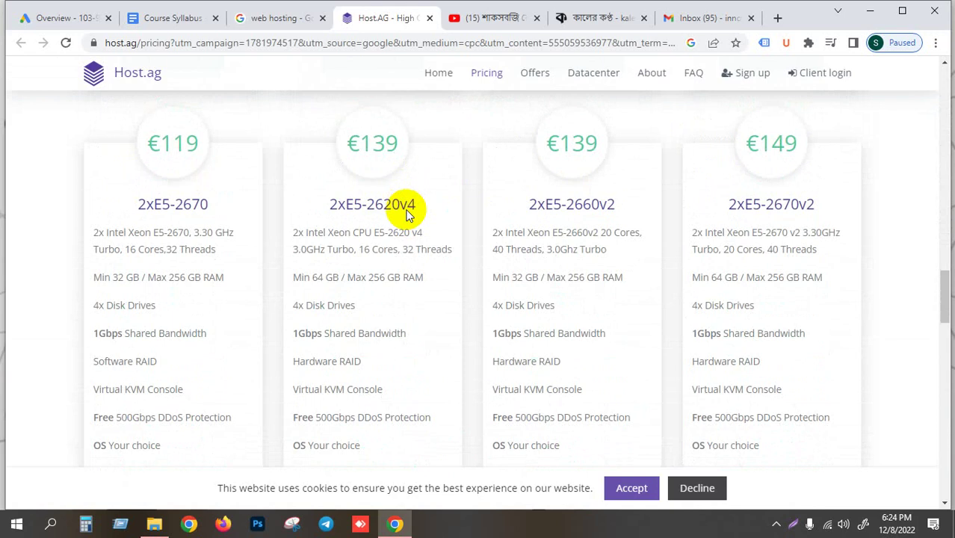
scroll(407, 215, "down", 8)
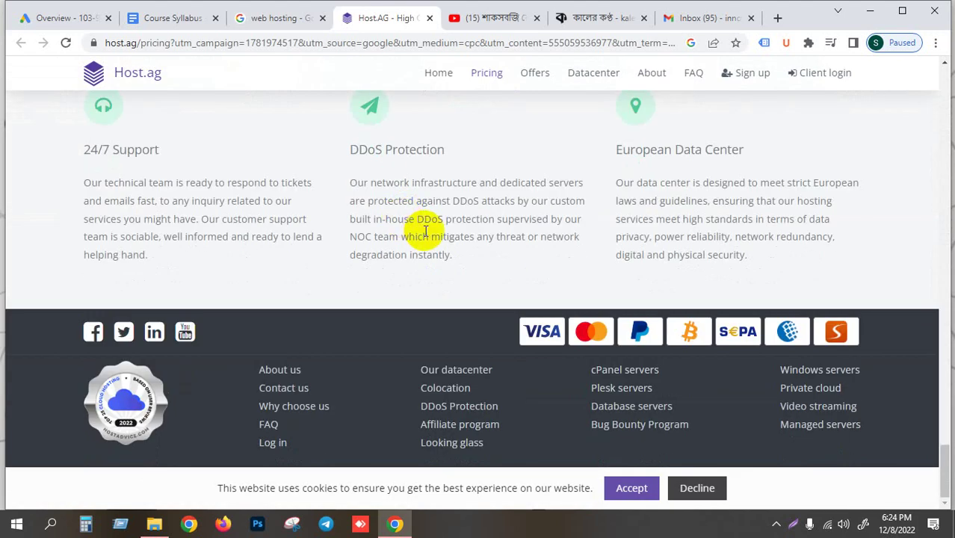
scroll(429, 224, "up", 8)
scroll(435, 228, "up", 6)
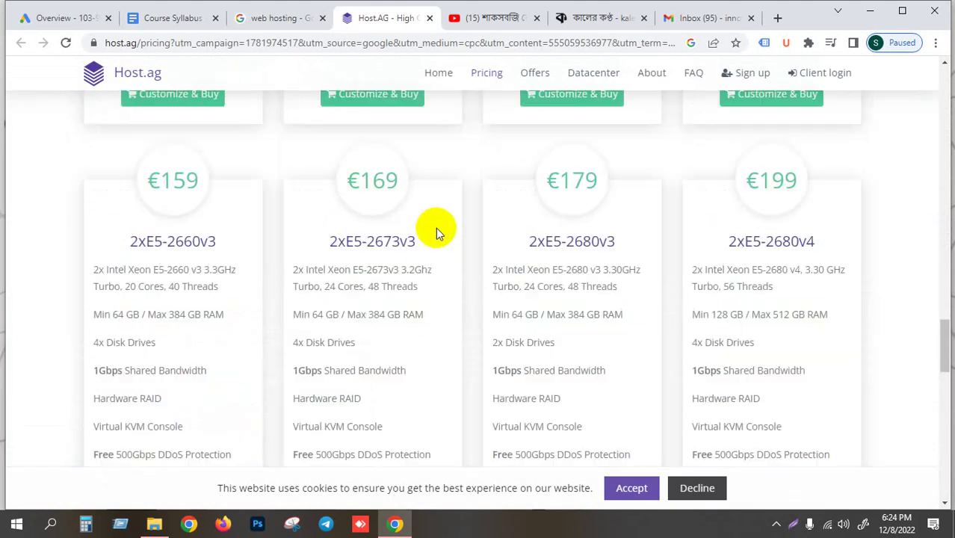
scroll(446, 235, "up", 5)
scroll(451, 242, "up", 15)
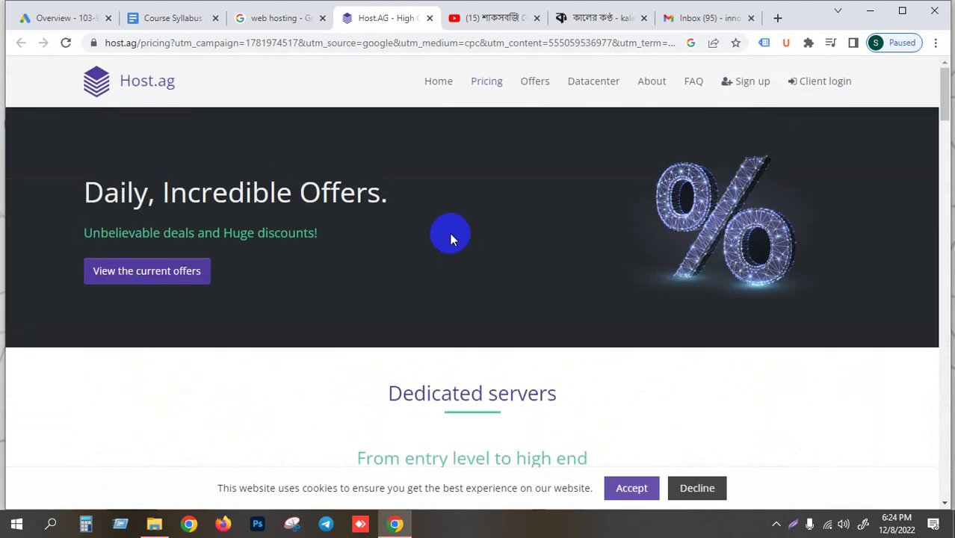
scroll(358, 172, "down", 6)
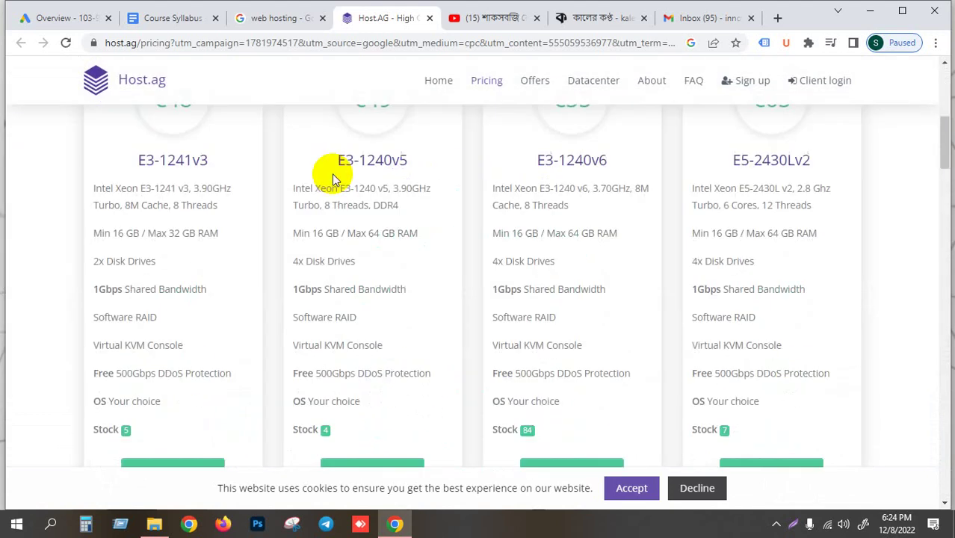
scroll(336, 182, "up", 6)
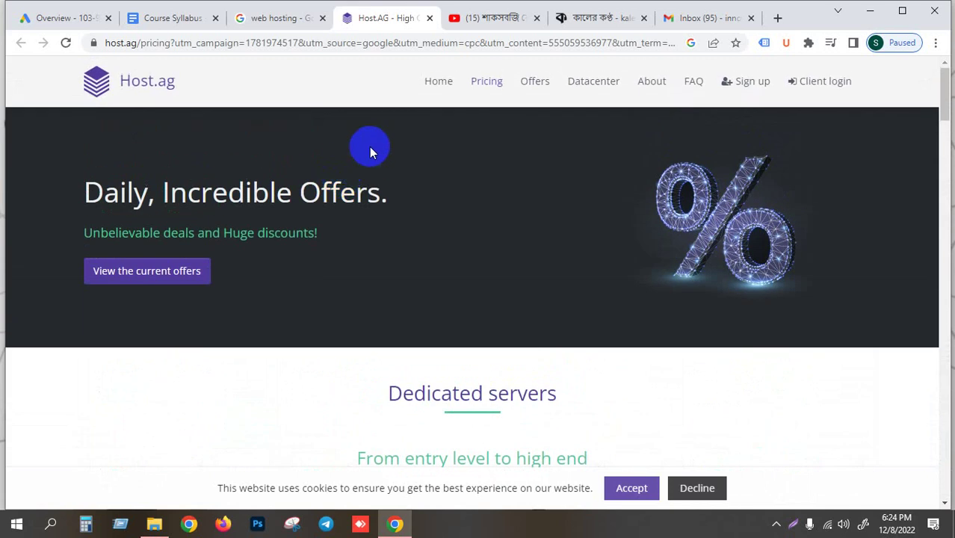
- Compare the Host.AG ad in the search results with its landing page, highlighting the "Daily, Incredible Offers." headline
left_click(275, 18)
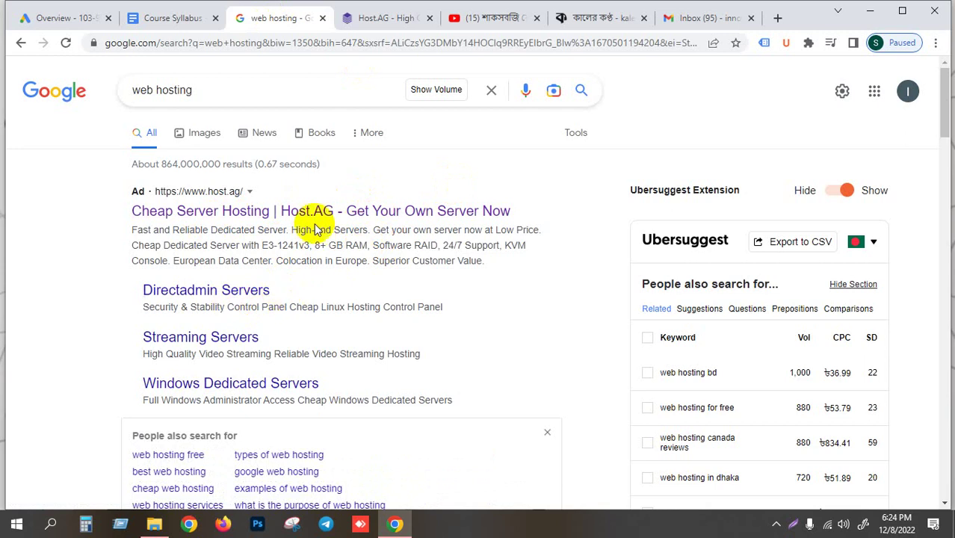
left_click(397, 16)
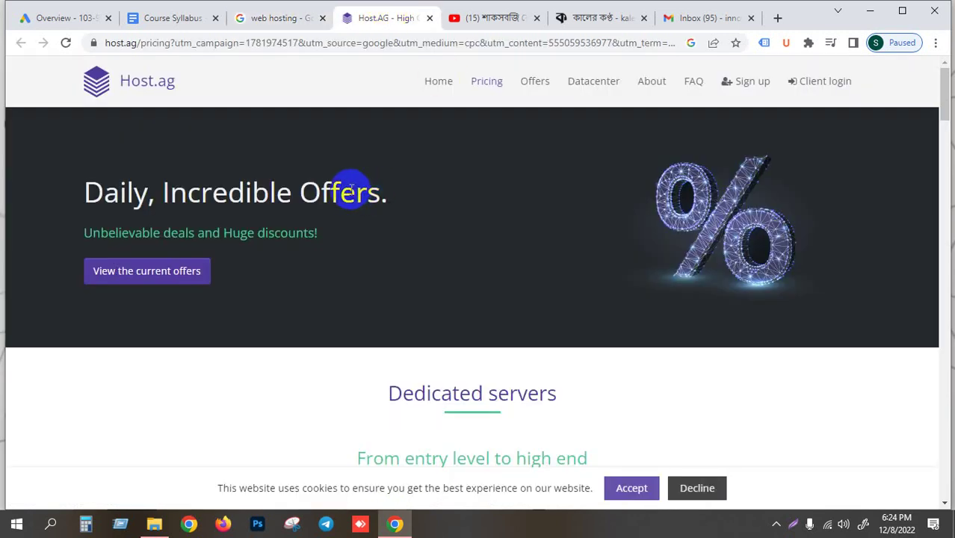
left_click_drag(85, 192, 397, 190)
left_click(417, 197)
- Review the whole Host.ag pricing page once more from the offers banner to the footer, and go back to the banner
scroll(463, 226, "down", 10)
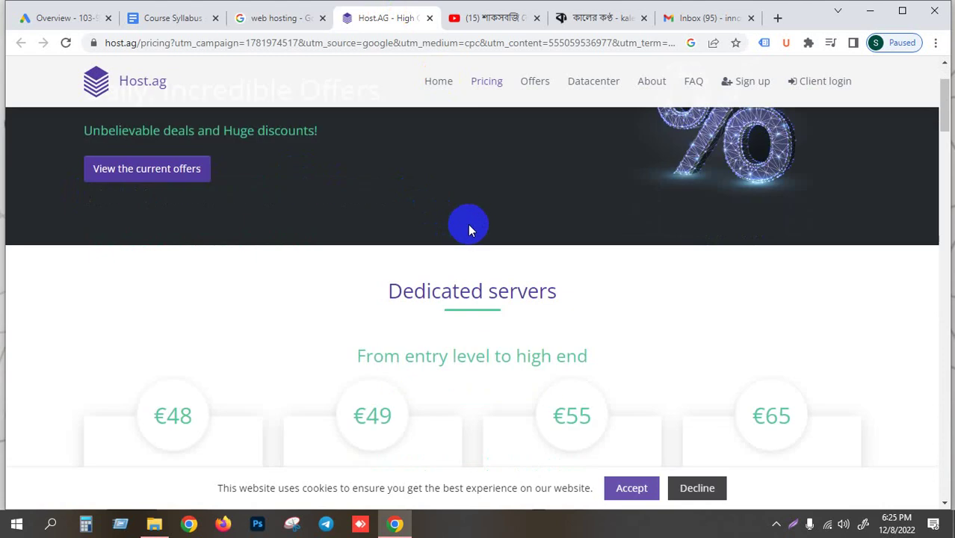
scroll(489, 250, "down", 12)
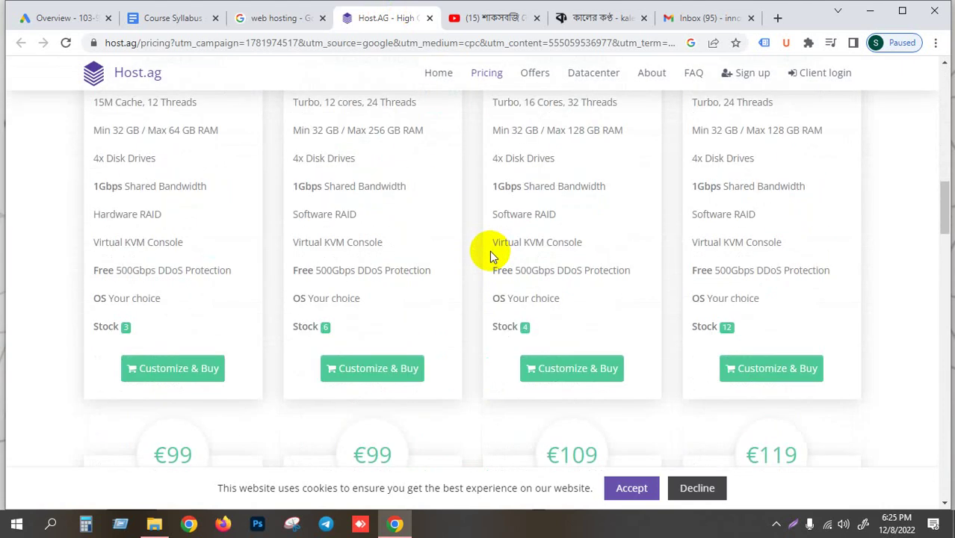
scroll(483, 284, "down", 15)
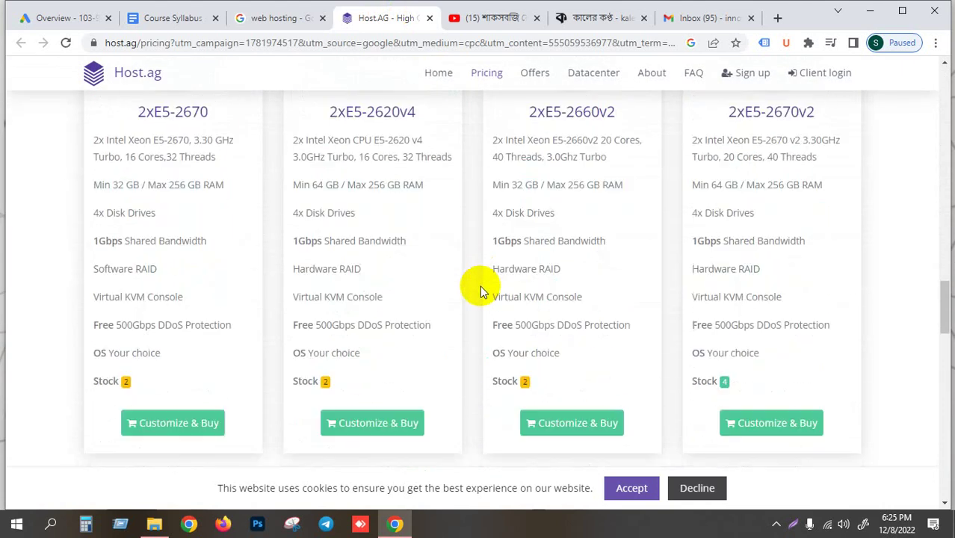
scroll(479, 288, "down", 10)
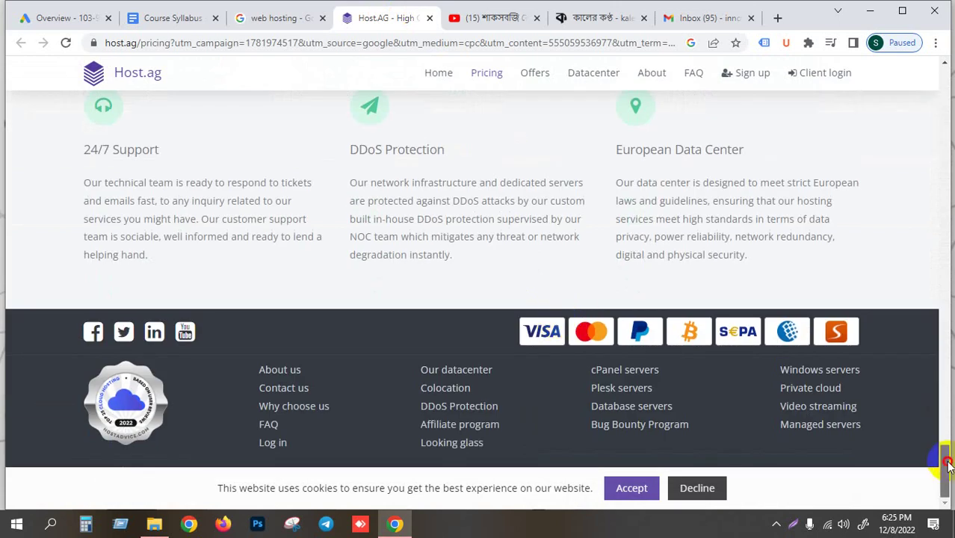
left_click_drag(945, 457, 944, 90)
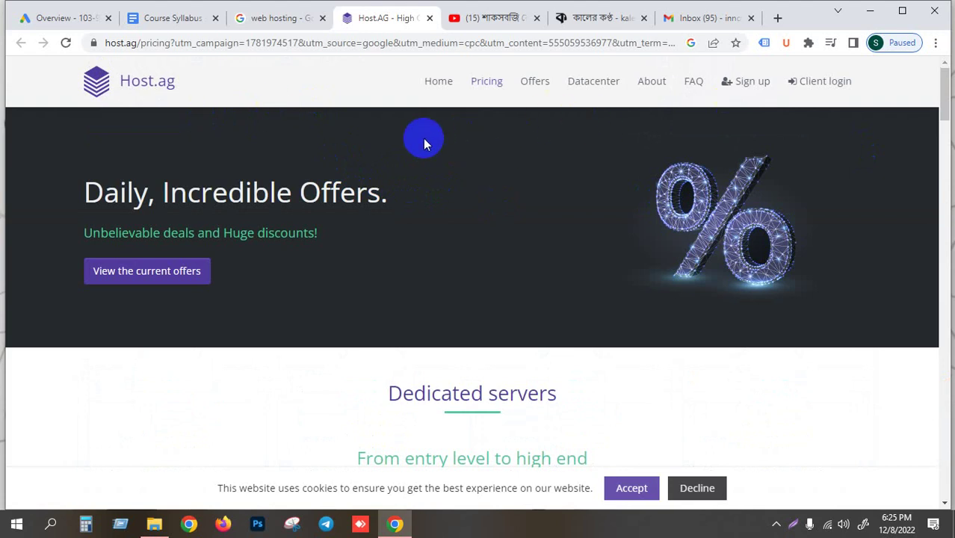
- Return to the "web hosting" Google results and highlight "8+ GB RAM" in the Host.AG ad description
left_click(281, 18)
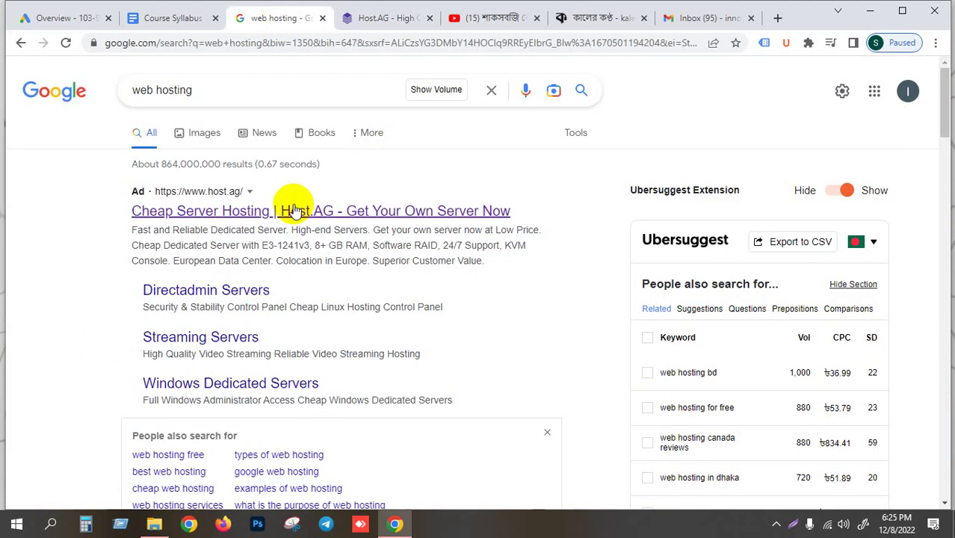
left_click(228, 89)
left_click(42, 145)
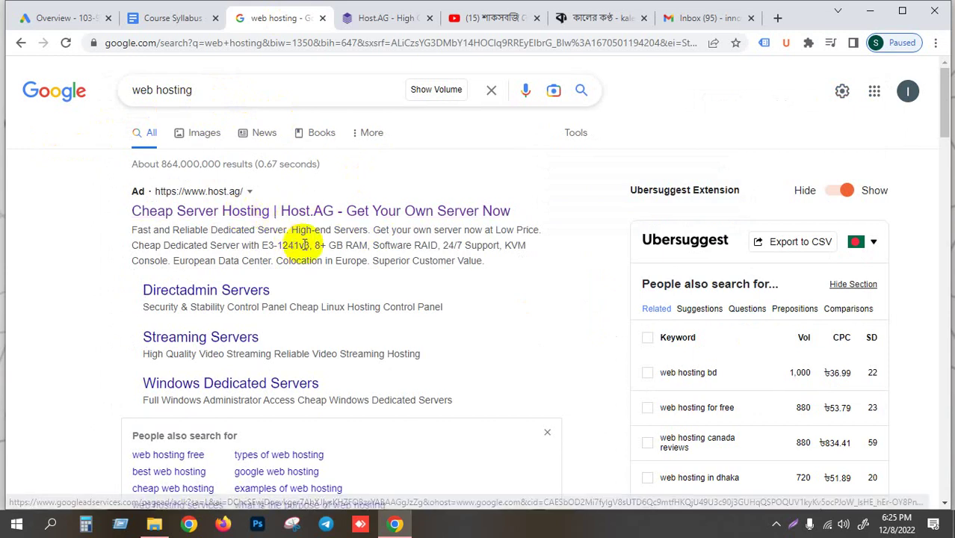
left_click_drag(314, 245, 368, 244)
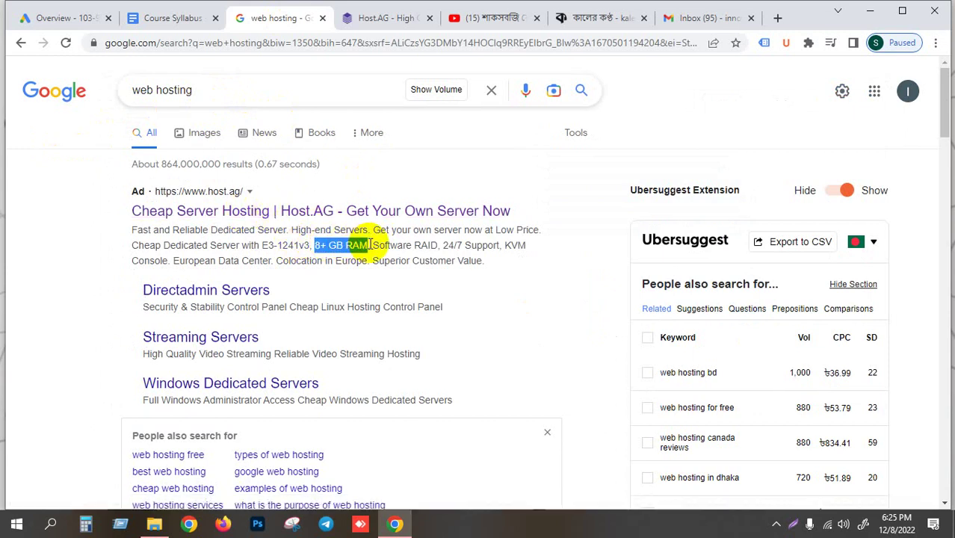
- Switch back to the Host.ag landing page and check its entry-level dedicated server plans against the ad text
left_click(376, 18)
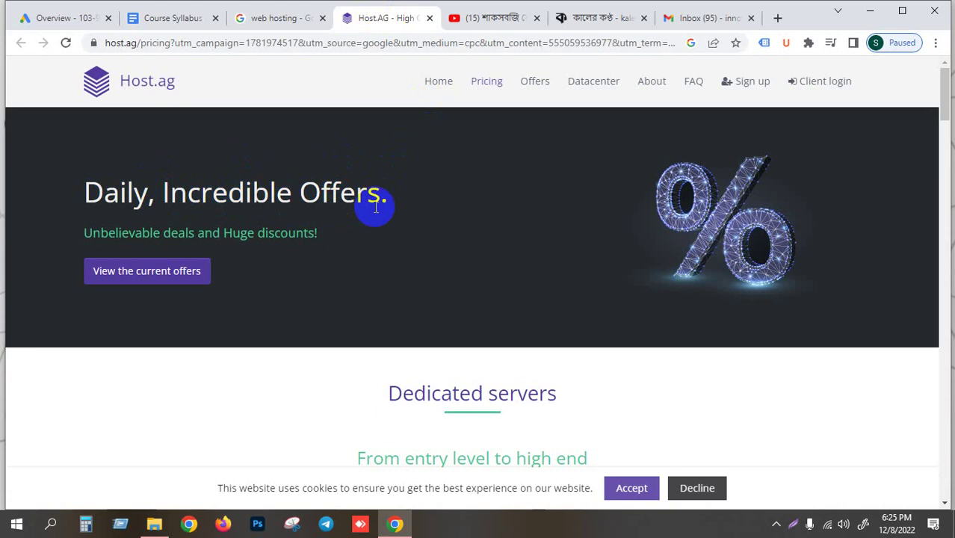
scroll(365, 210, "down", 5)
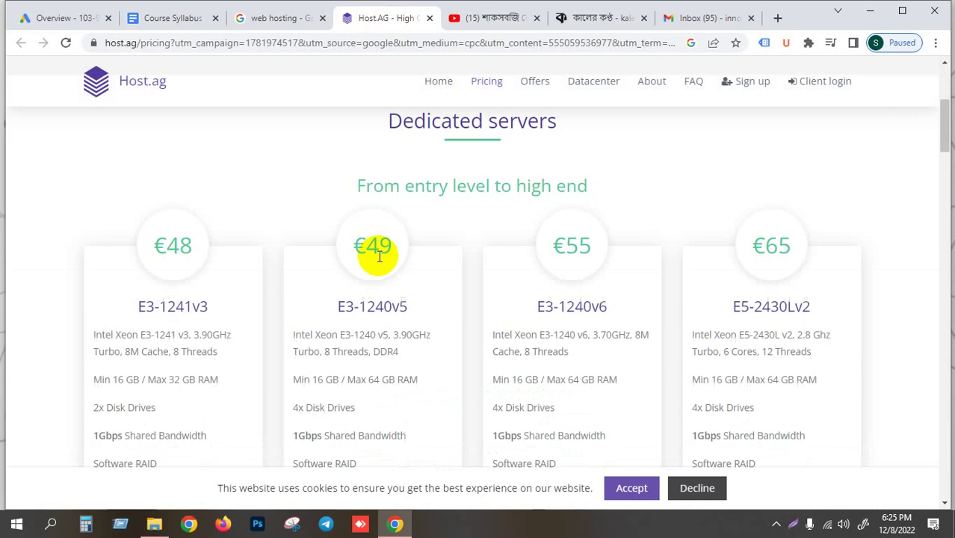
scroll(396, 247, "up", 5)
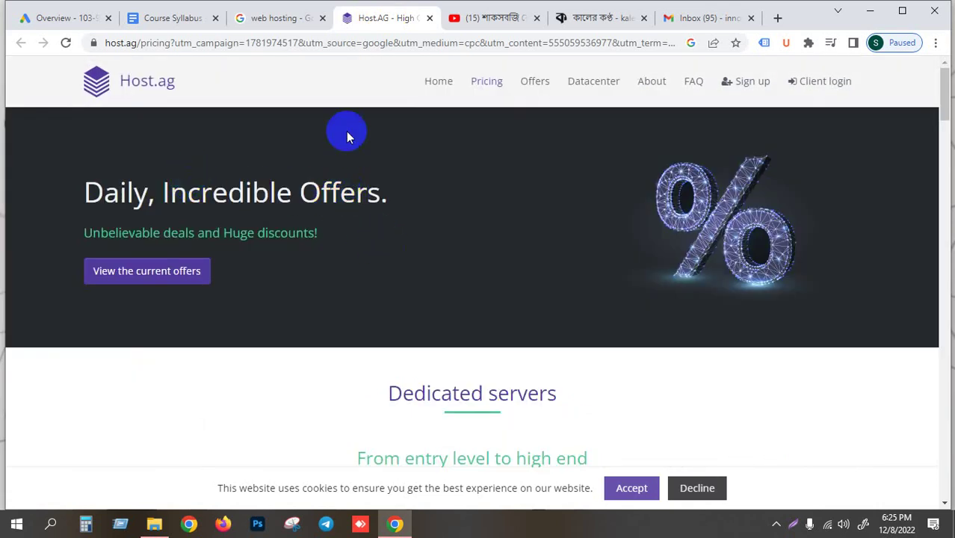
scroll(665, 269, "down", 5)
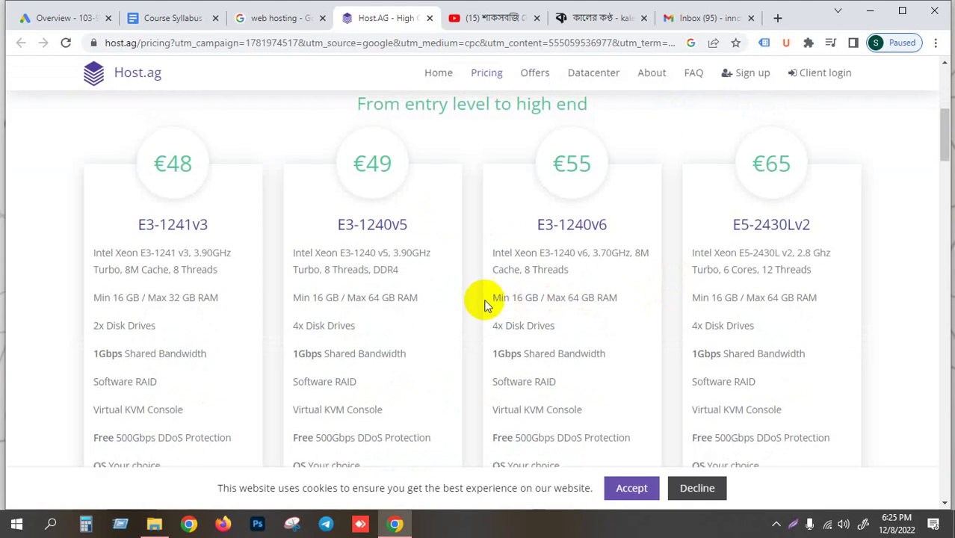
- Skim the Host.ag dedicated server plans, go back to the offers banner and close the Host.ag page
scroll(485, 300, "down", 10)
scroll(479, 324, "down", 5)
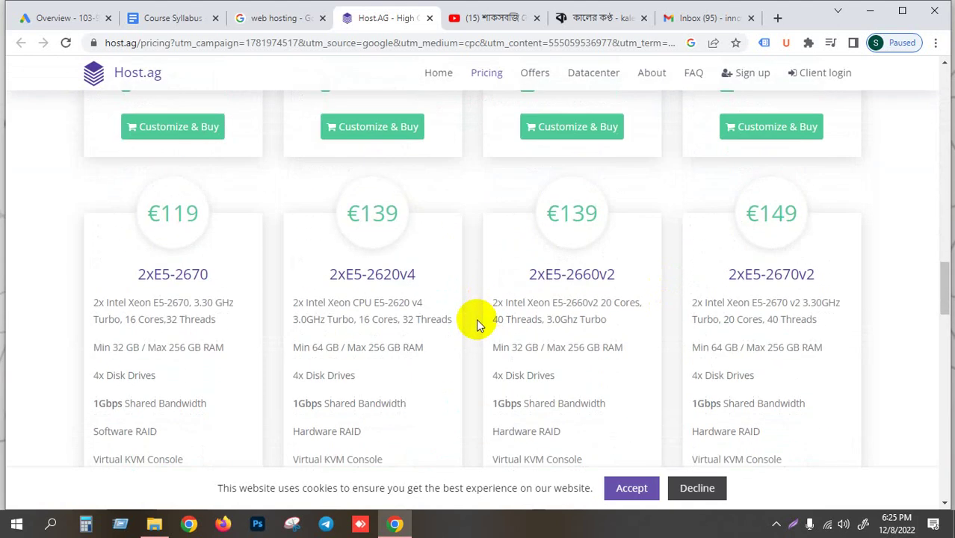
scroll(476, 319, "up", 20)
scroll(476, 311, "up", 1)
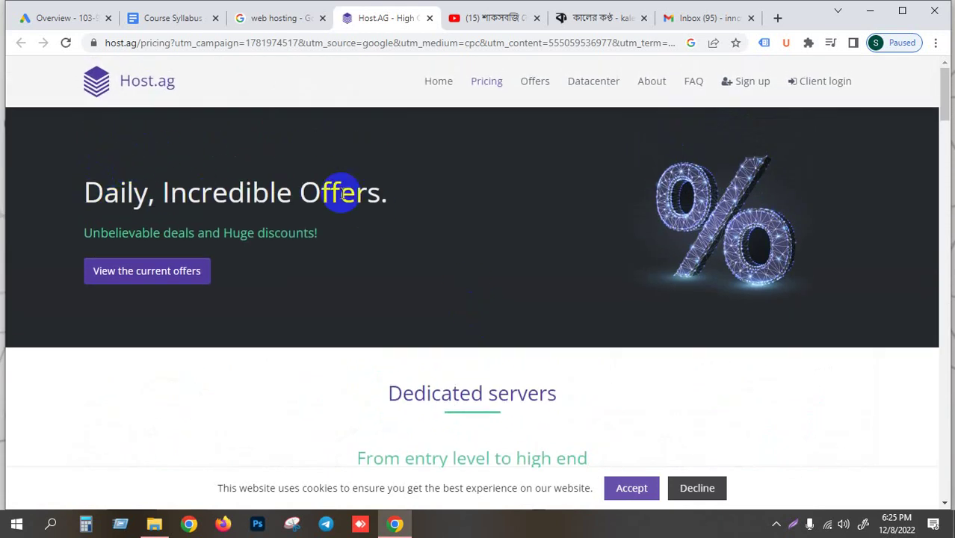
left_click(431, 18)
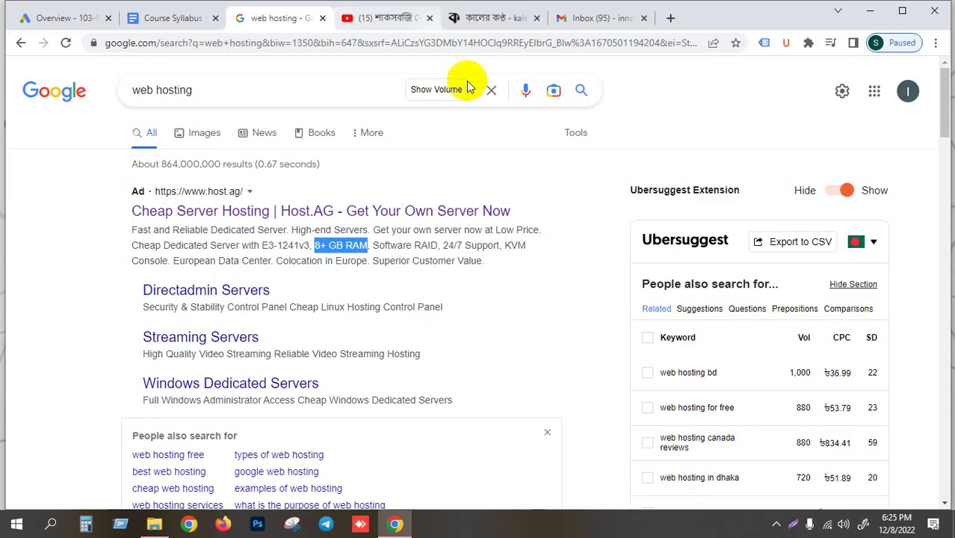
- Open the Verpex "Best Web Hosting" ad from the search results and highlight "Web Hosting" in its landing page's main headline
scroll(487, 274, "down", 5)
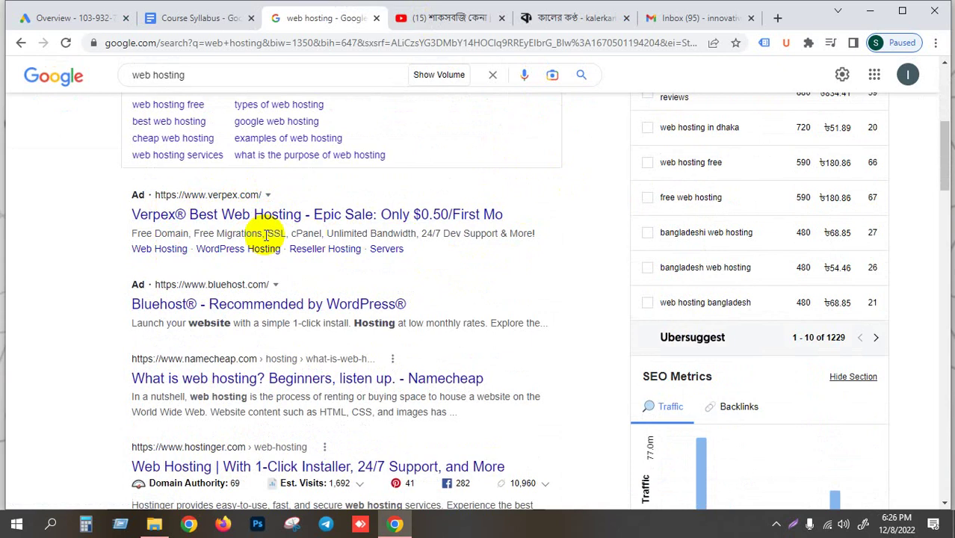
left_click(229, 217)
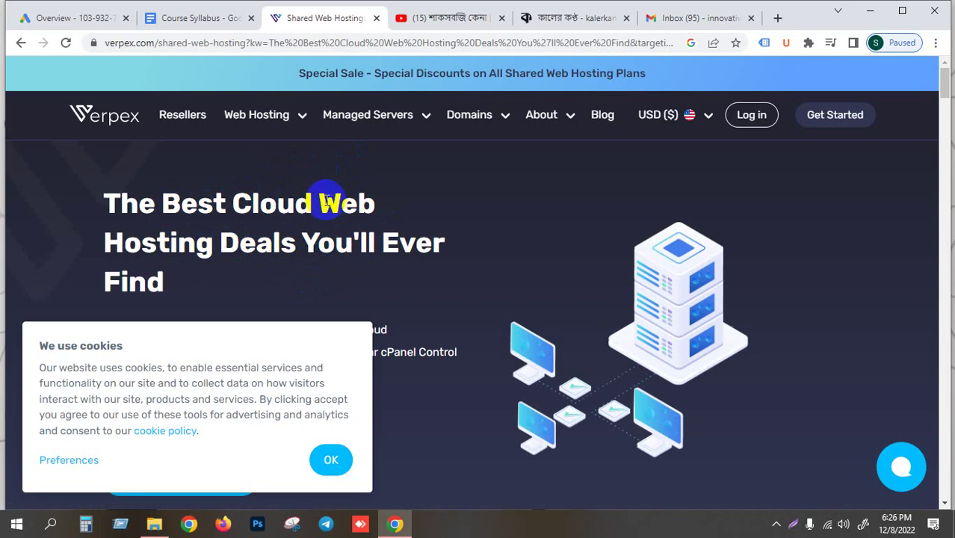
left_click_drag(319, 200, 213, 245)
left_click(349, 259)
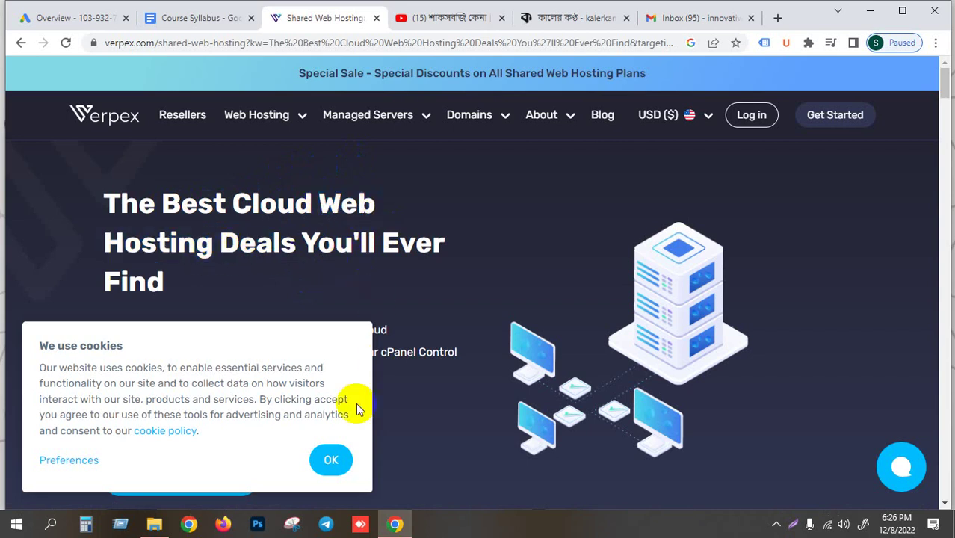
- Accept the Verpex cookie notice and highlight "Web Hosting" in the "Shared Web Hosting Plans" heading
left_click(330, 460)
scroll(482, 354, "down", 5)
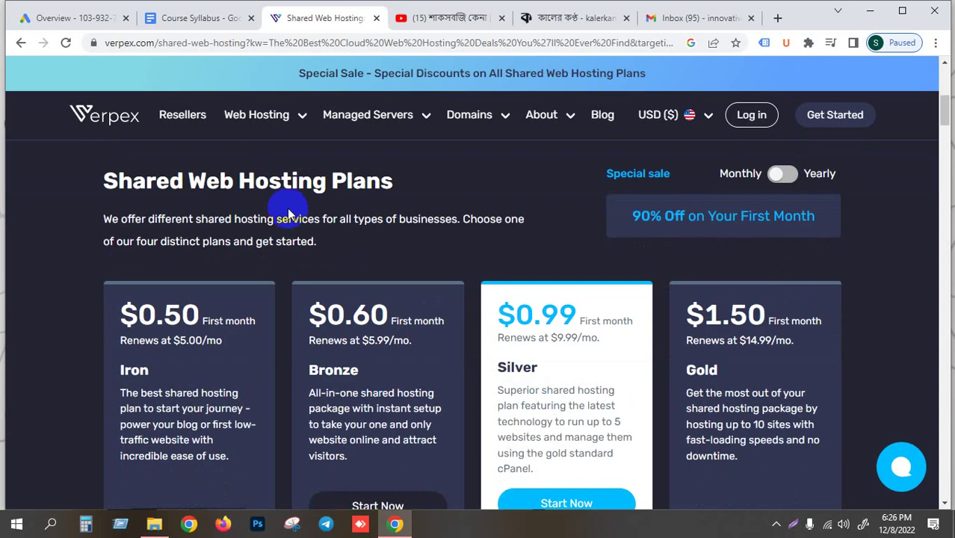
left_click_drag(188, 181, 323, 186)
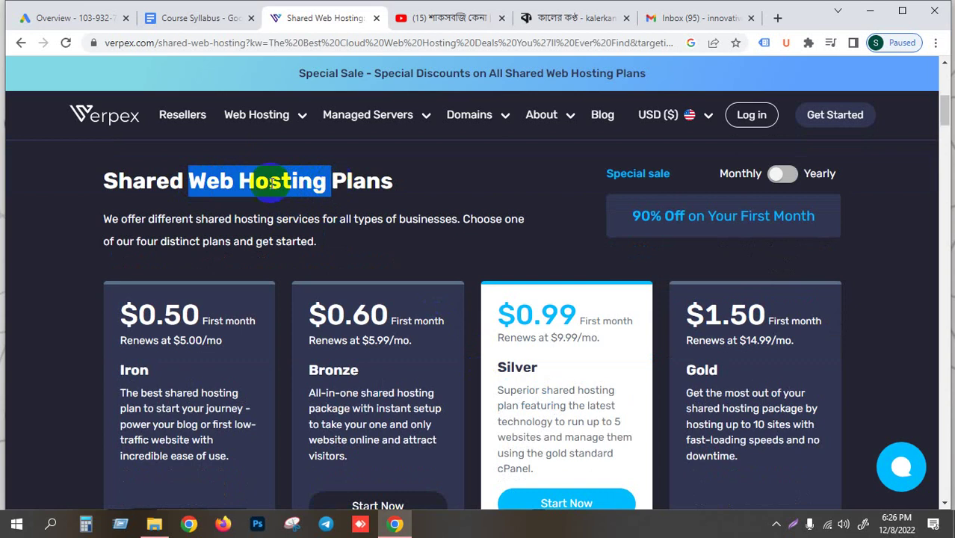
left_click(208, 182)
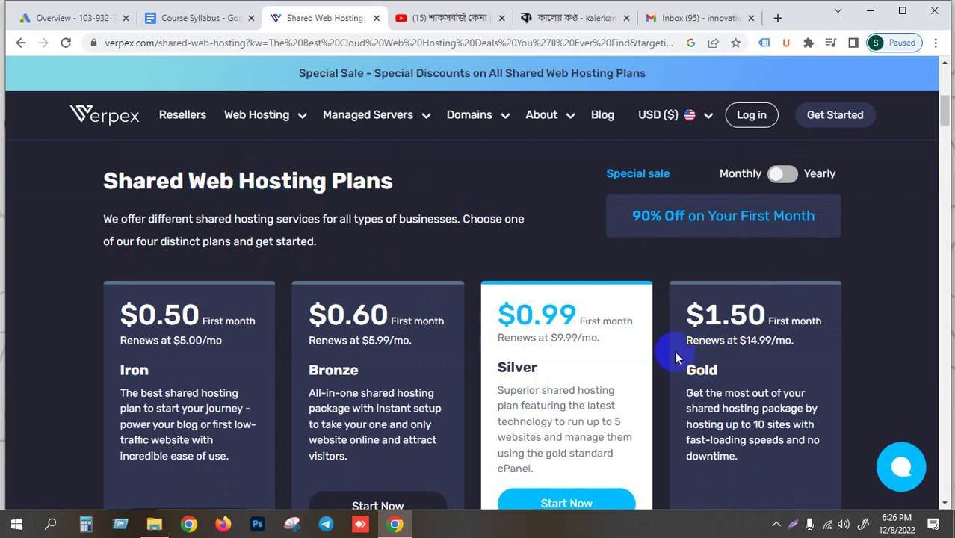
- Highlight "Web Hosting" in the "Why Choose Shared Web Hosting" and "24/7 Shared Web Hosting Support" headings further down the Verpex page
scroll(628, 336, "down", 3)
scroll(688, 283, "down", 7)
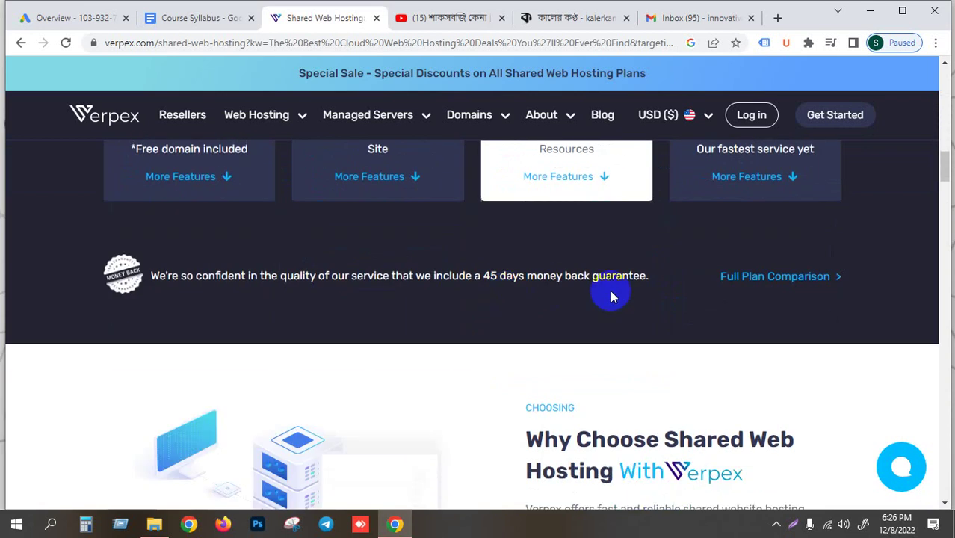
scroll(610, 297, "down", 3)
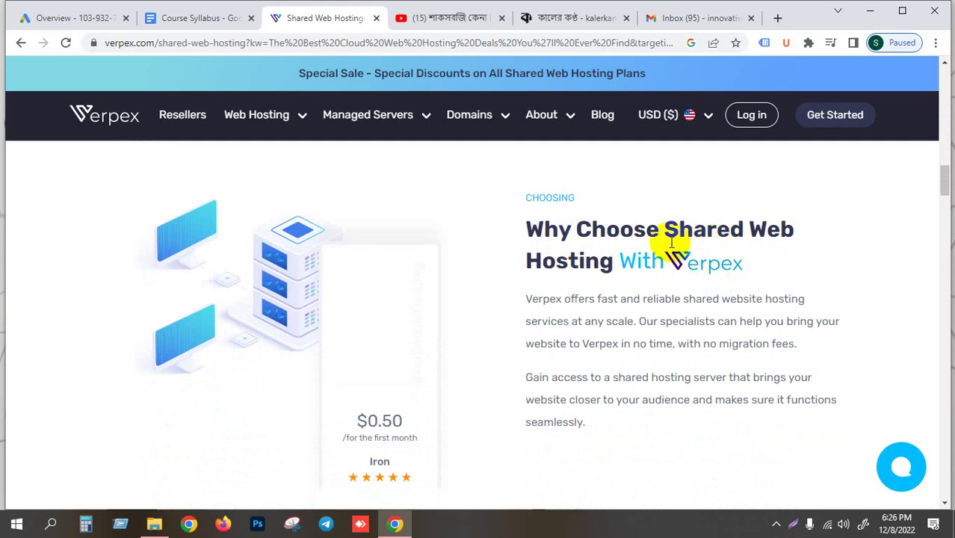
left_click_drag(750, 234, 619, 258)
scroll(606, 263, "down", 5)
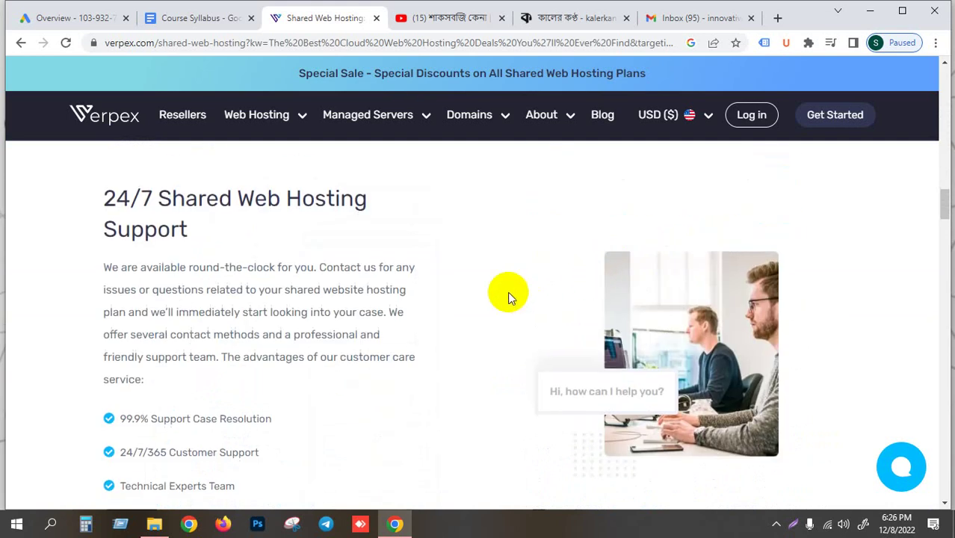
left_click_drag(238, 198, 363, 223)
scroll(349, 270, "down", 5)
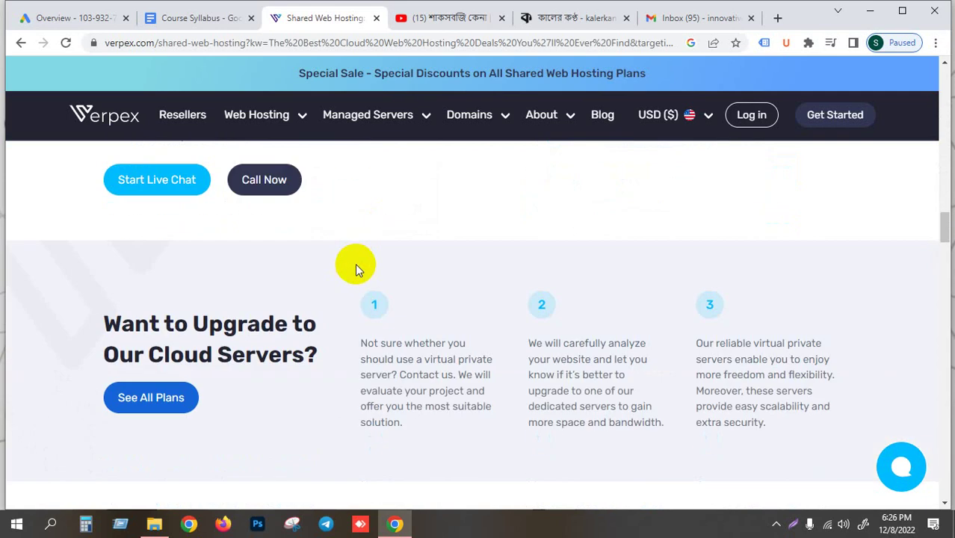
- Return to the Verpex page's main headline and go back to the "web hosting" Google results
scroll(355, 265, "up", 1)
scroll(428, 267, "up", 5)
scroll(433, 271, "up", 15)
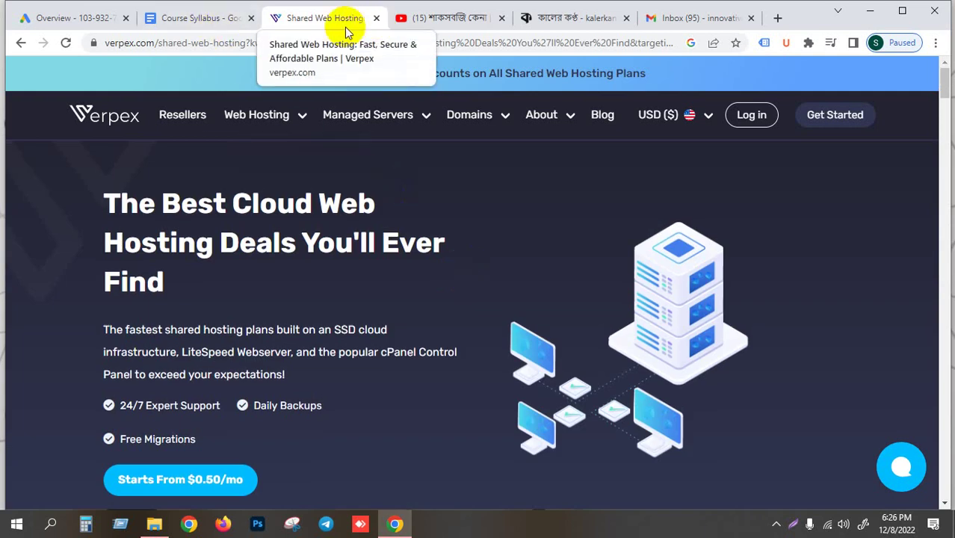
left_click(21, 43)
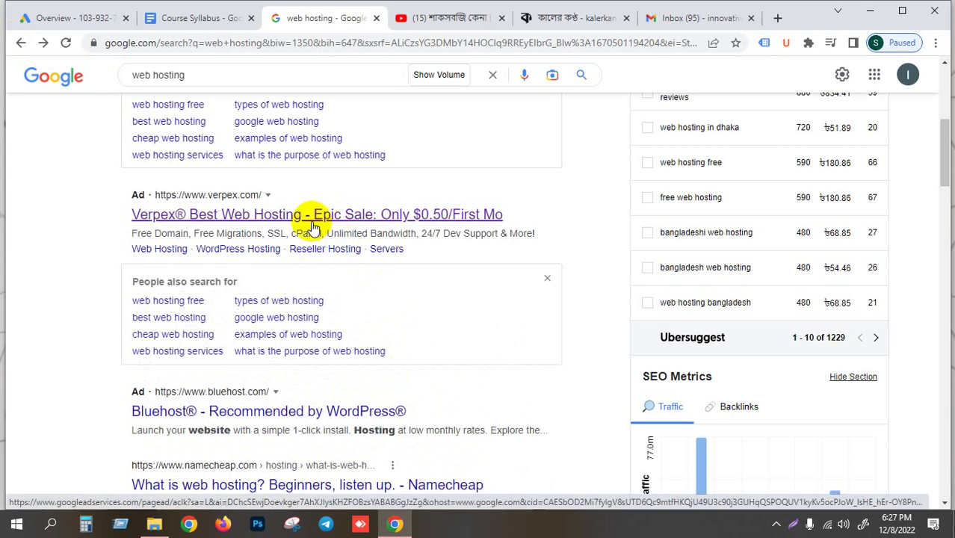
- Look over the ads and organic listings in the "web hosting" results once more
scroll(314, 228, "up", 5)
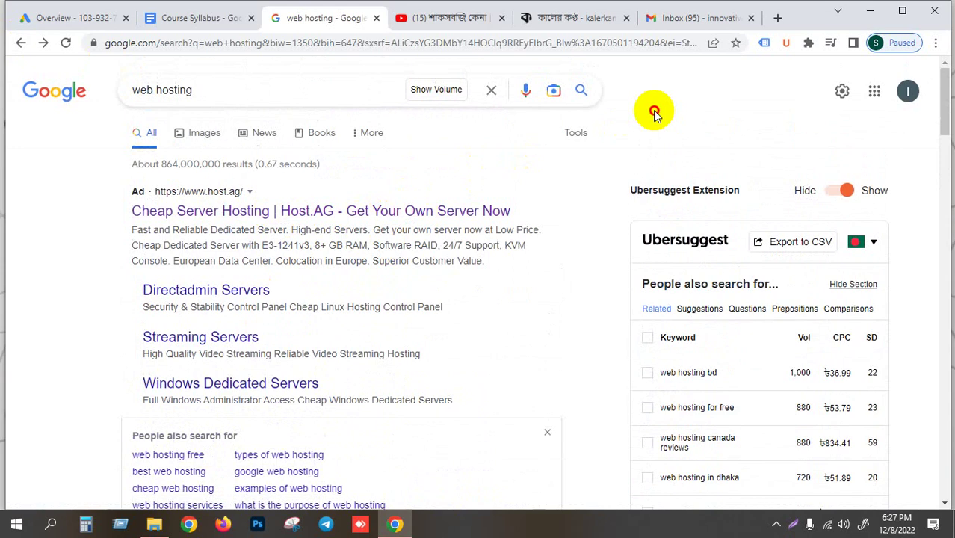
scroll(451, 173, "down", 1)
scroll(454, 187, "down", 9)
scroll(454, 187, "up", 9)
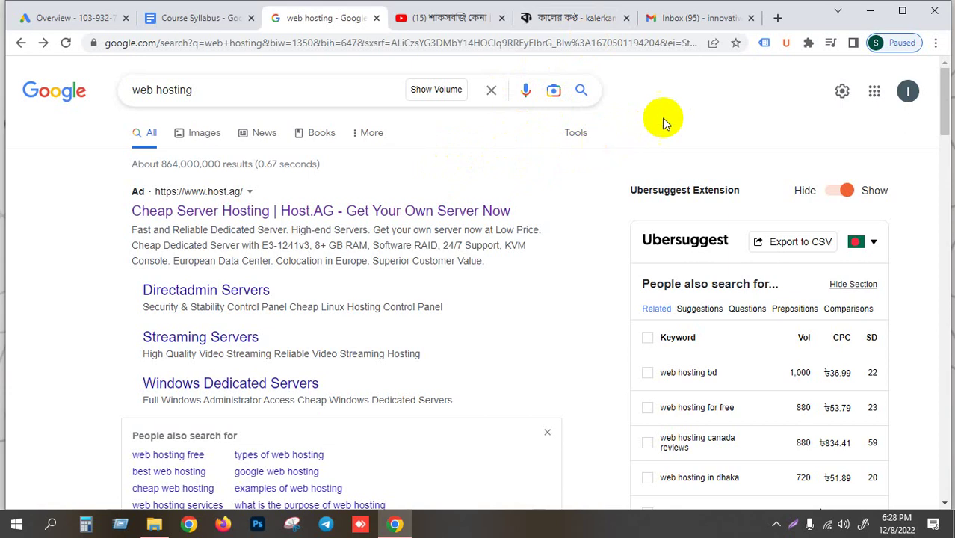
- Open a blank browser tab, then return to the Google results and run the "web hosting" search again
left_click(779, 18)
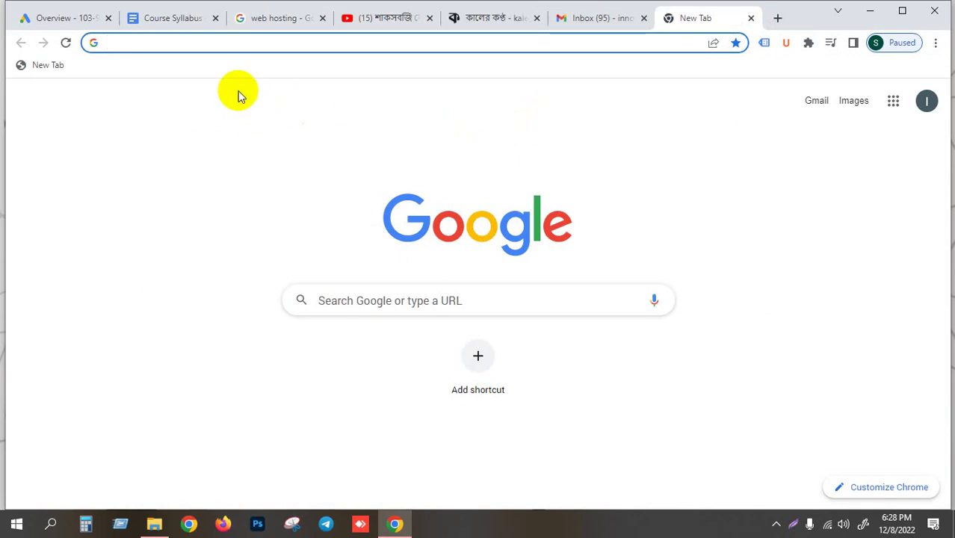
left_click(256, 20)
left_click(335, 90)
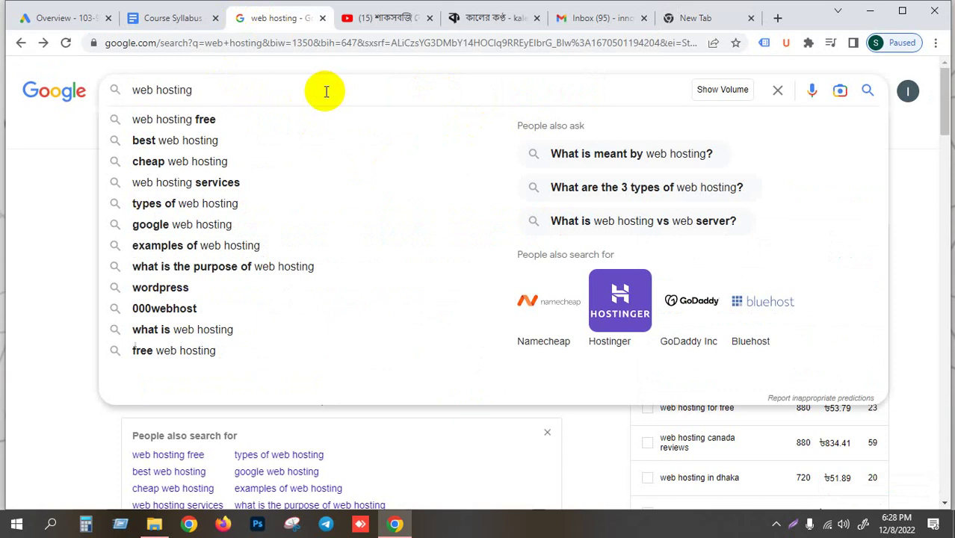
key("Return")
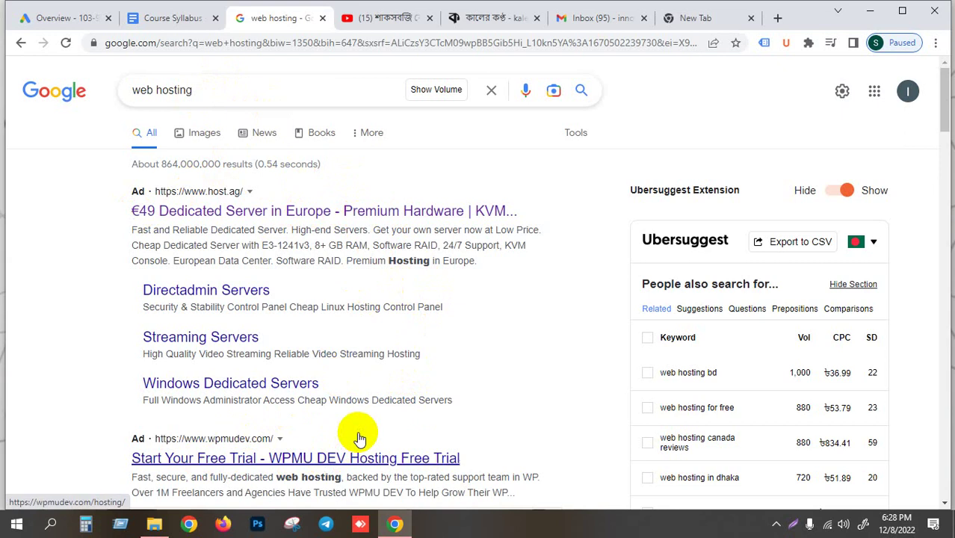
- Review the Host.ag, WPMU DEV and Bluehost ads in the refreshed results and the suggestions for the "web hosting" query
scroll(359, 437, "down", 1)
scroll(358, 437, "down", 4)
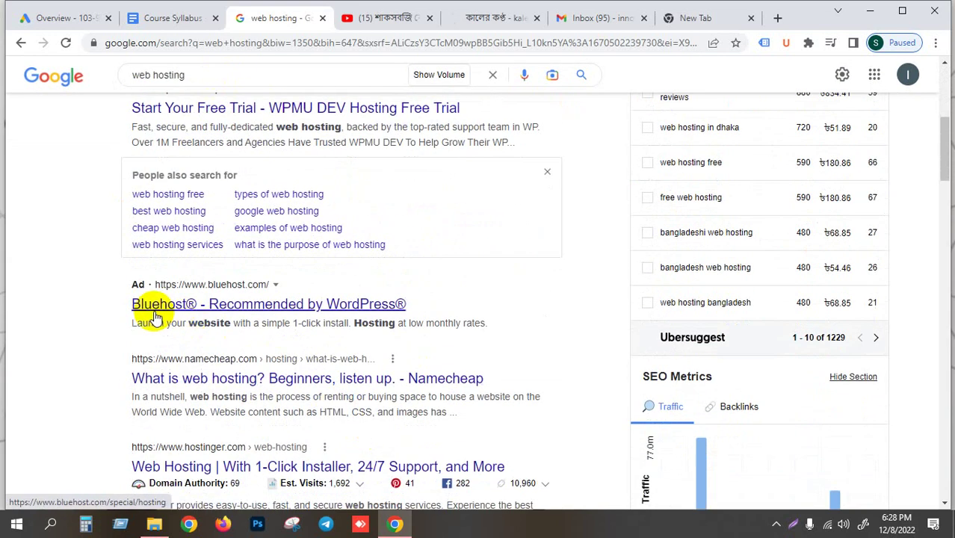
scroll(306, 340, "up", 4)
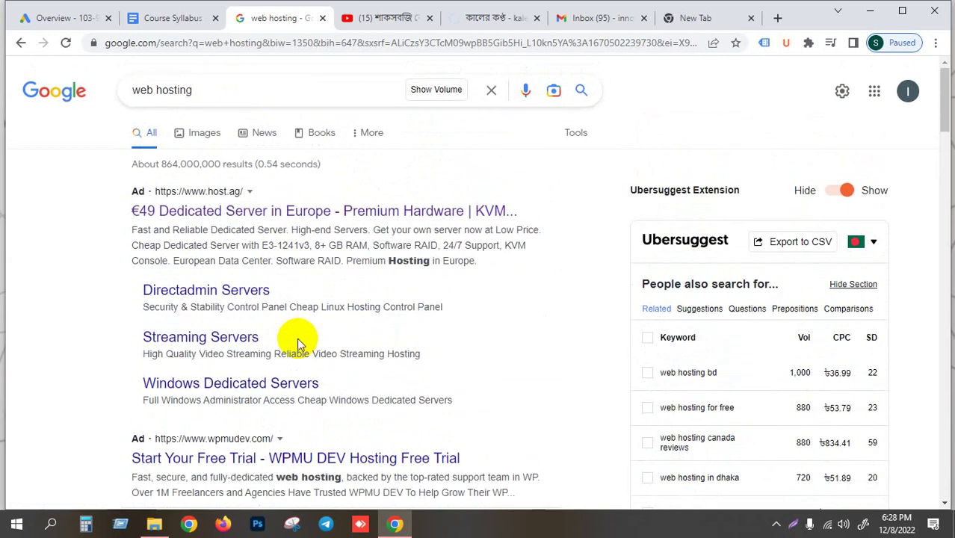
left_click(210, 89)
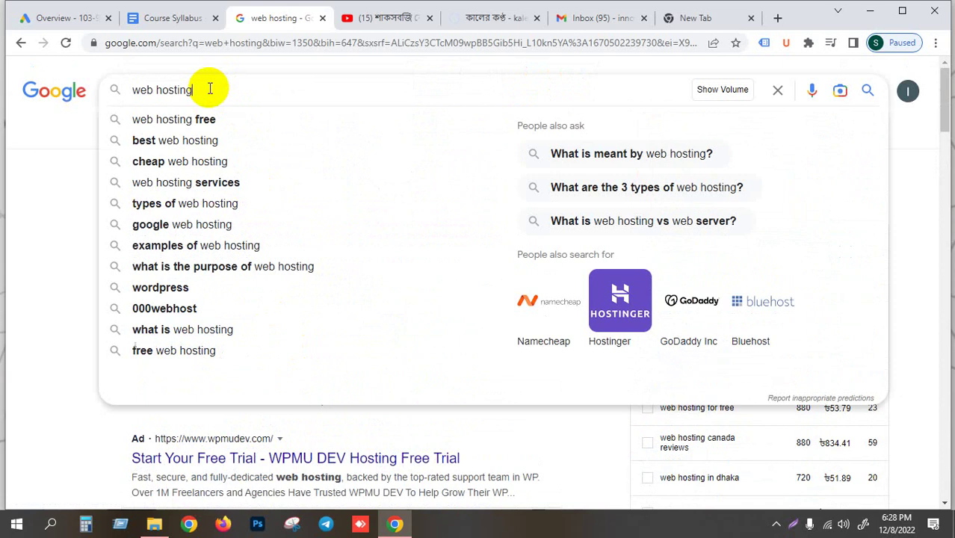
left_click(67, 166)
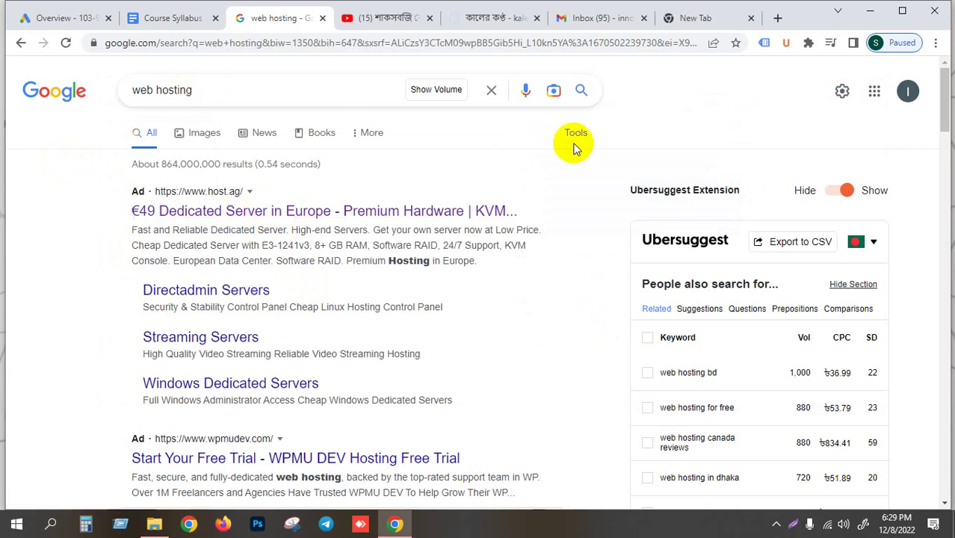
- Switch to the blank tab and close the Google Ads Overview, Kaler Kantho and Gmail inbox tabs
left_click(682, 20)
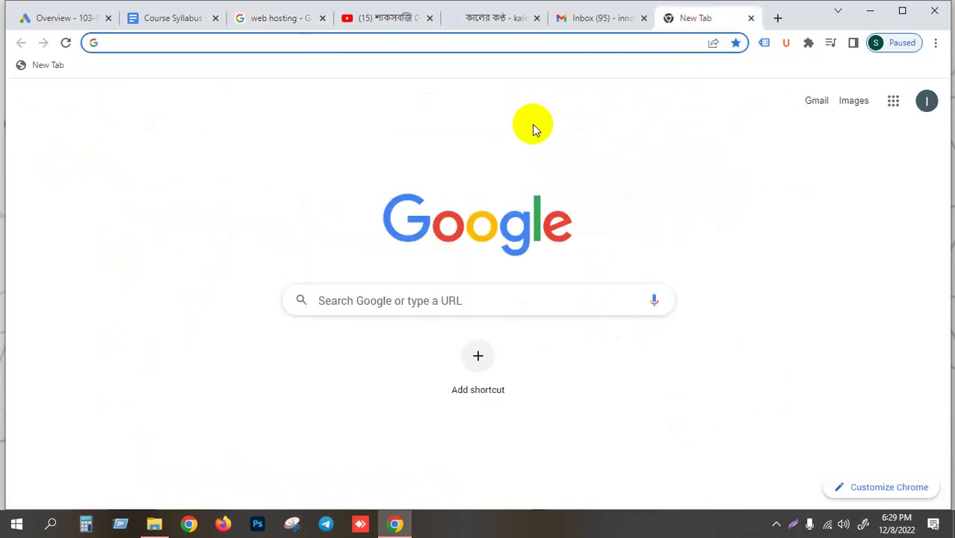
left_click(258, 18)
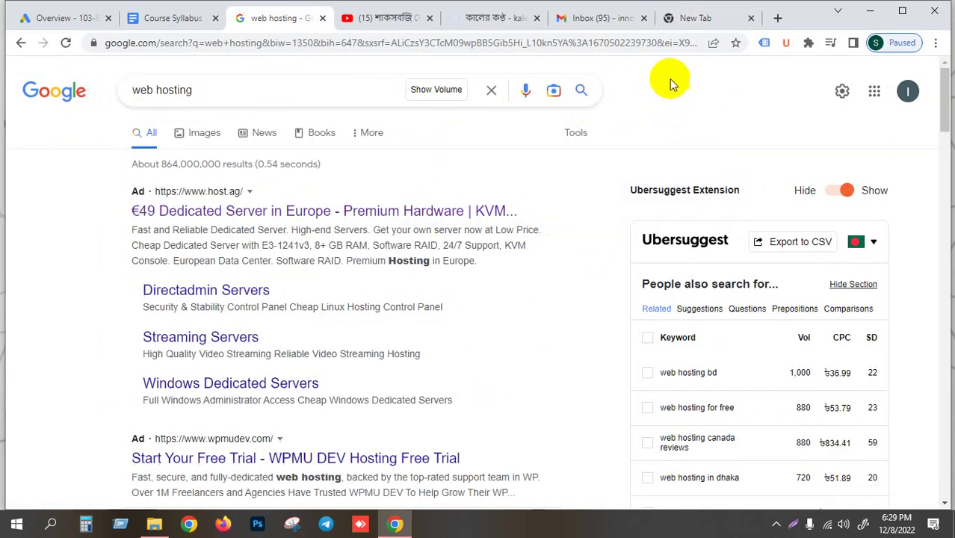
left_click(694, 18)
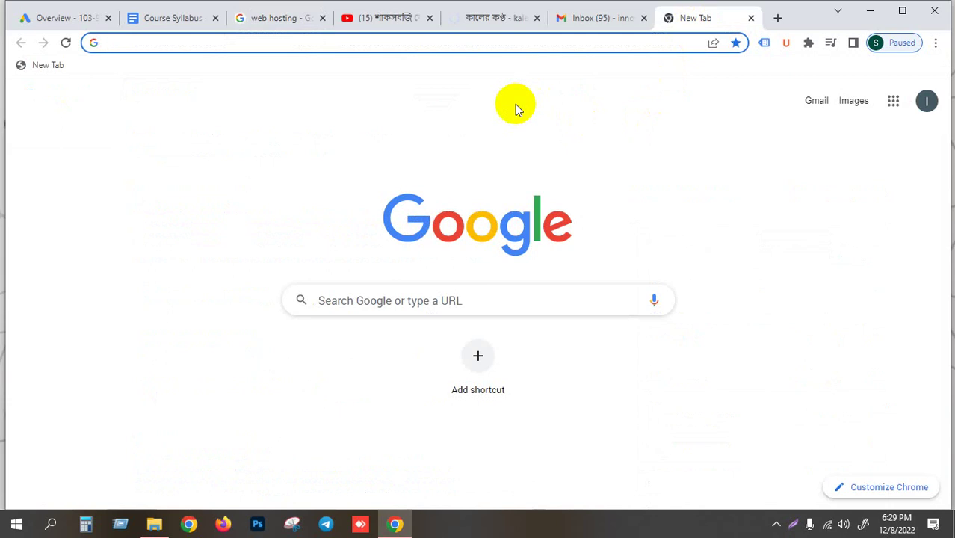
left_click(108, 19)
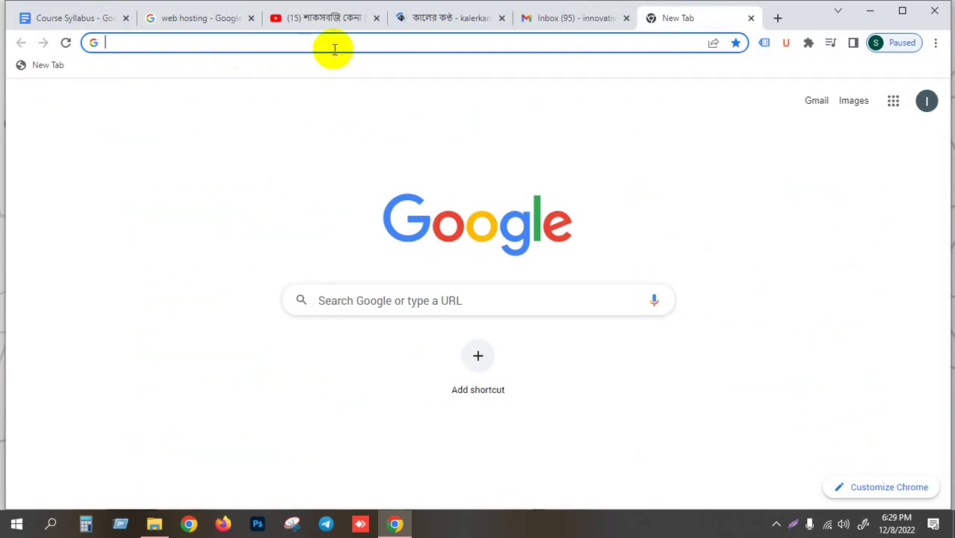
left_click(502, 18)
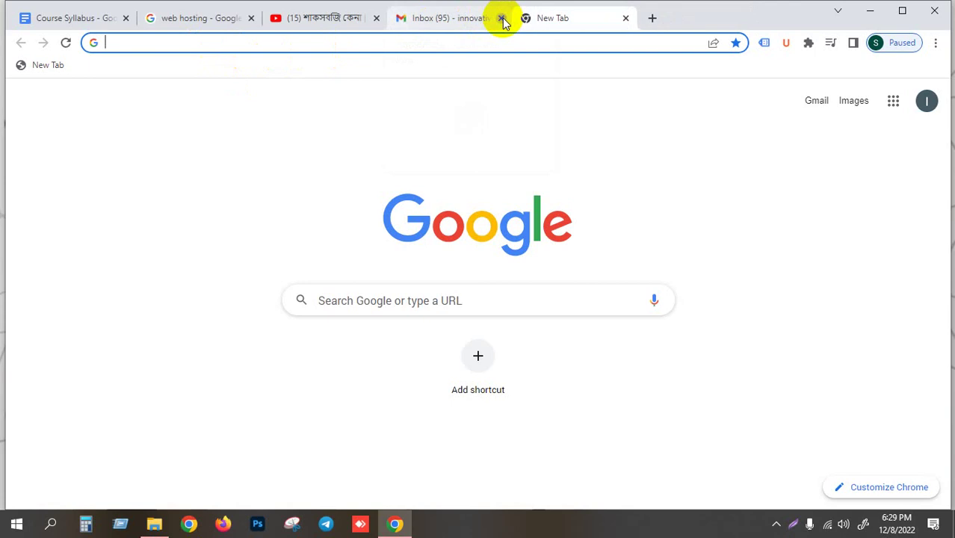
left_click(502, 19)
- Switch the blank Google page to the other signed-in Google account
left_click(159, 45)
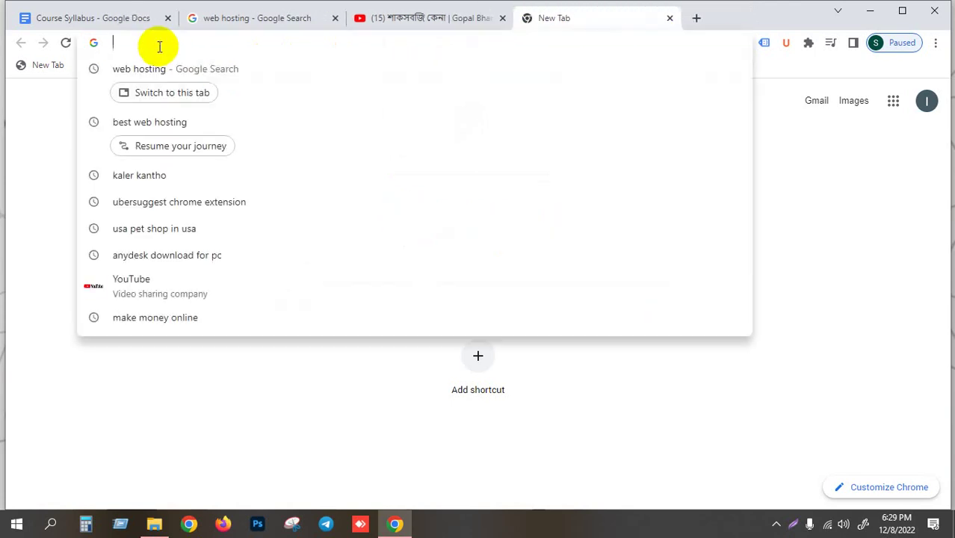
left_click(780, 178)
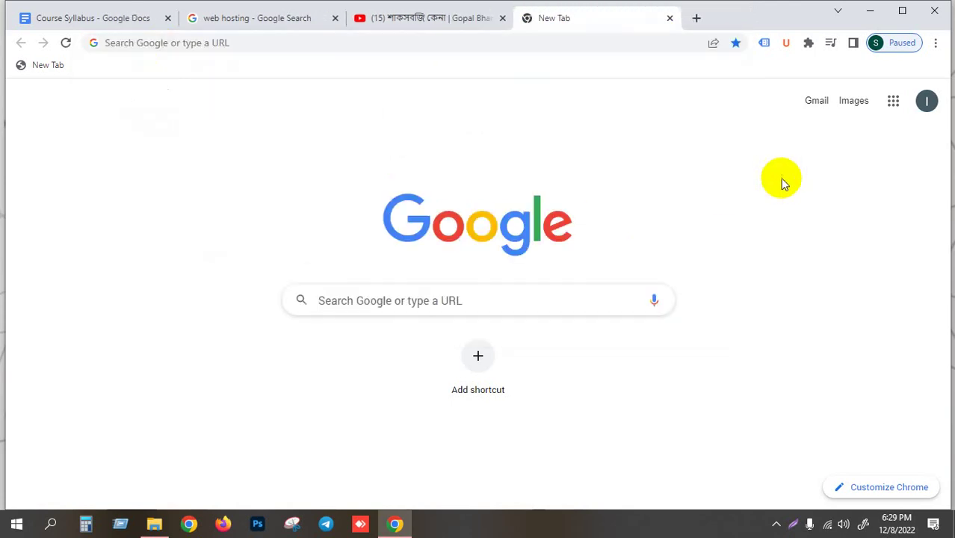
left_click(928, 104)
left_click(802, 305)
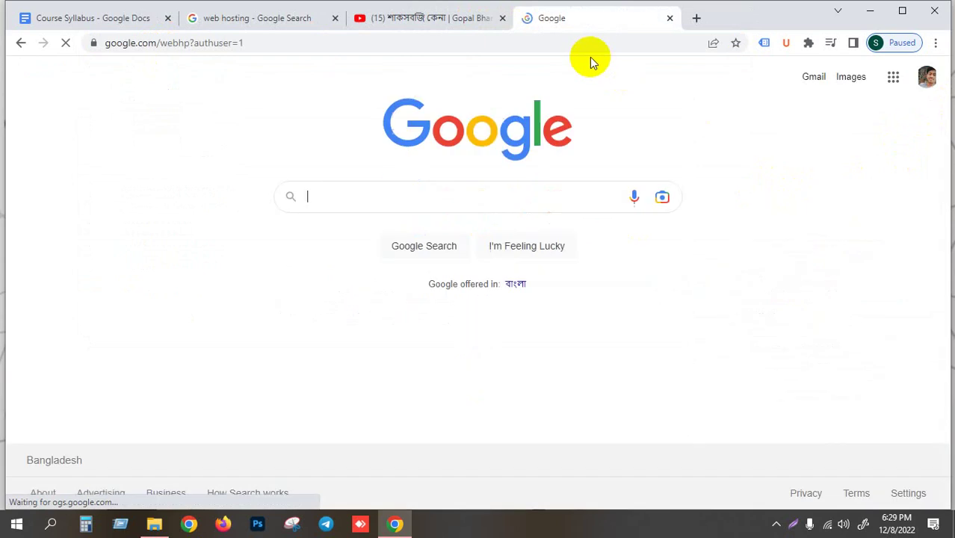
- Replace the page address and open the Google Ads home page at ads.google.com
left_click(228, 43)
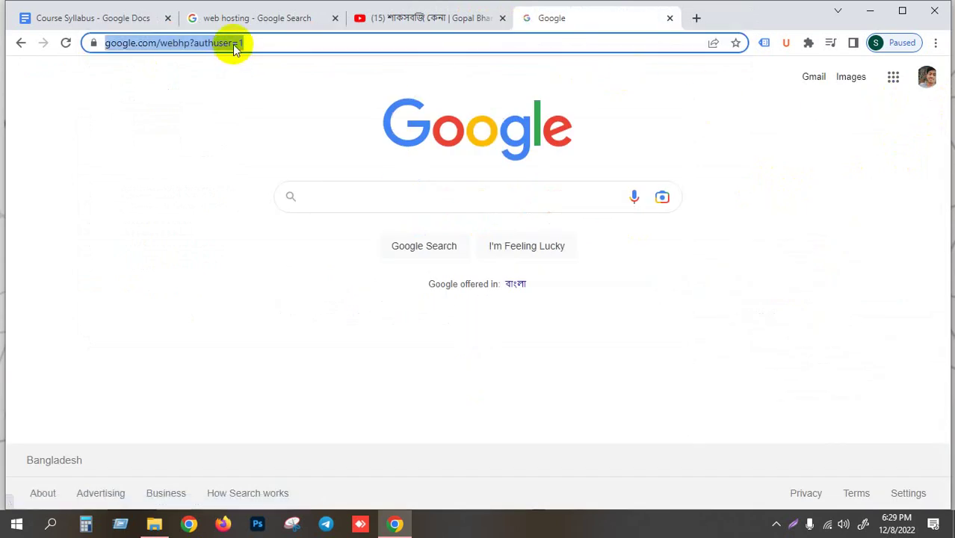
key("BackSpace")
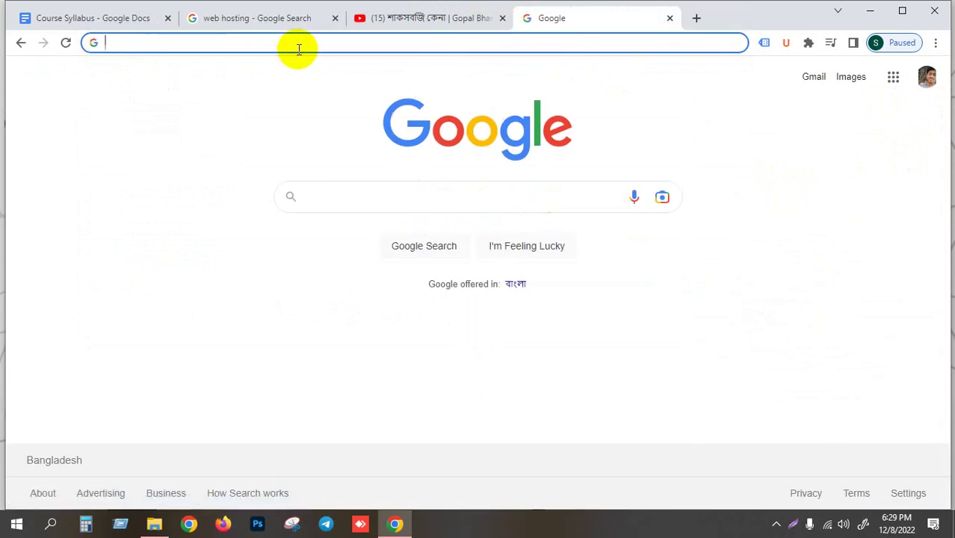
type("ads")
key("Return")
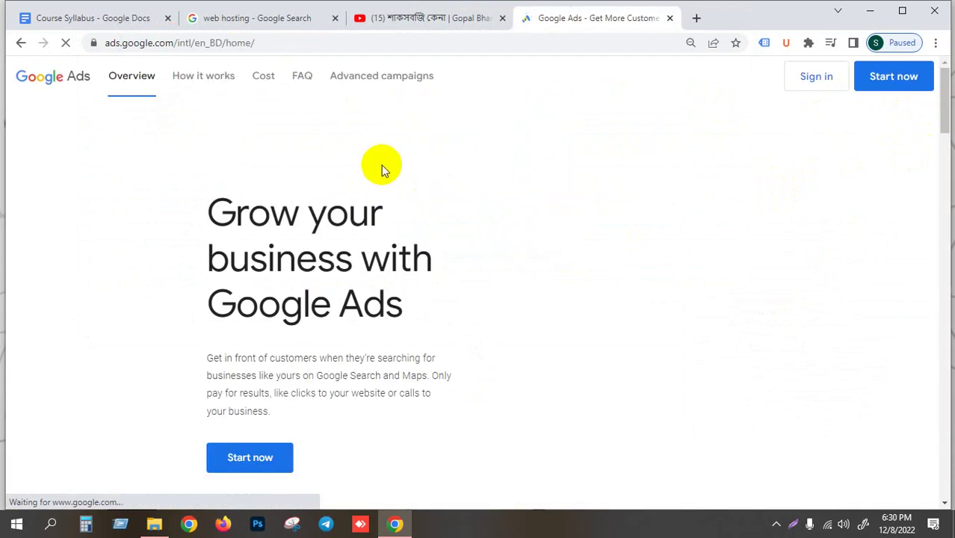
- Check the ads.google.com address and reload the Google Ads home page
left_click(169, 44)
left_click(179, 42)
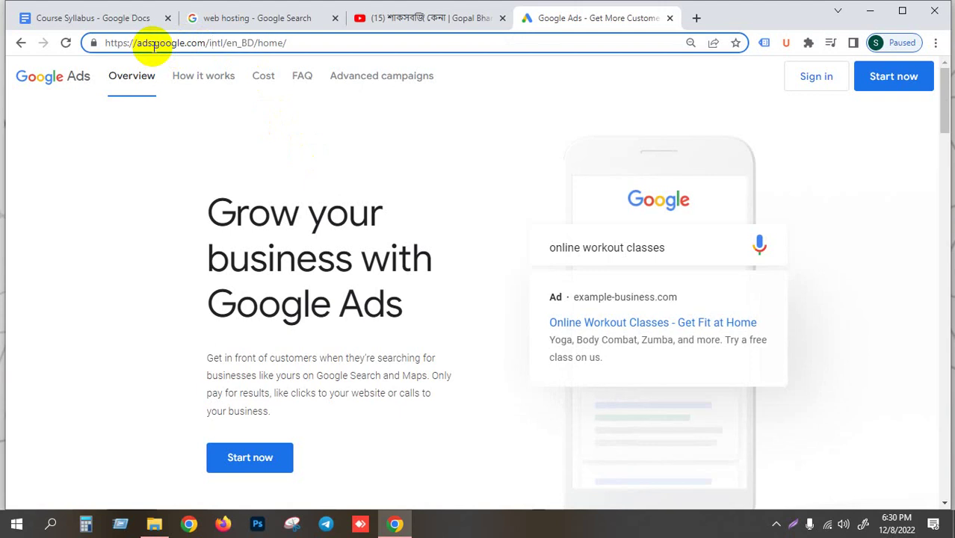
left_click(198, 139)
left_click(286, 42)
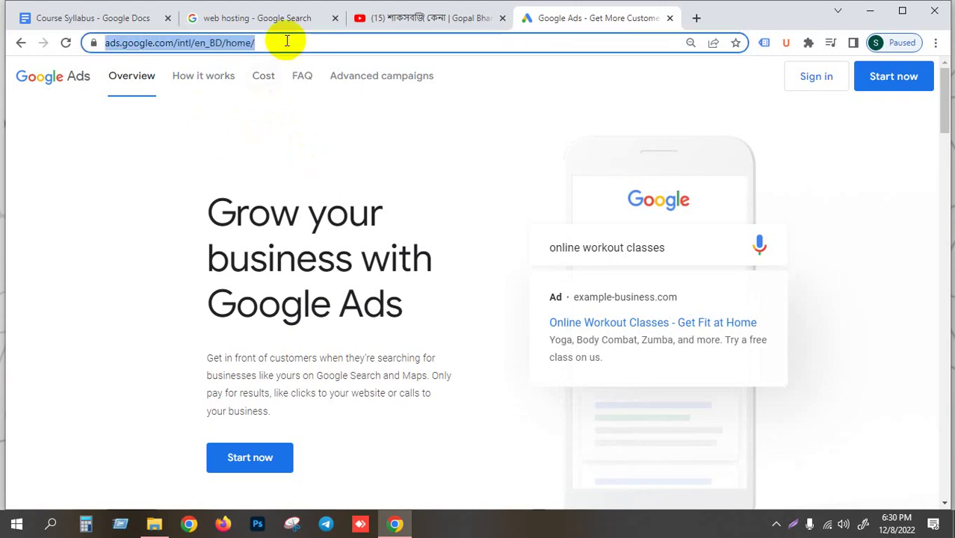
key("Return")
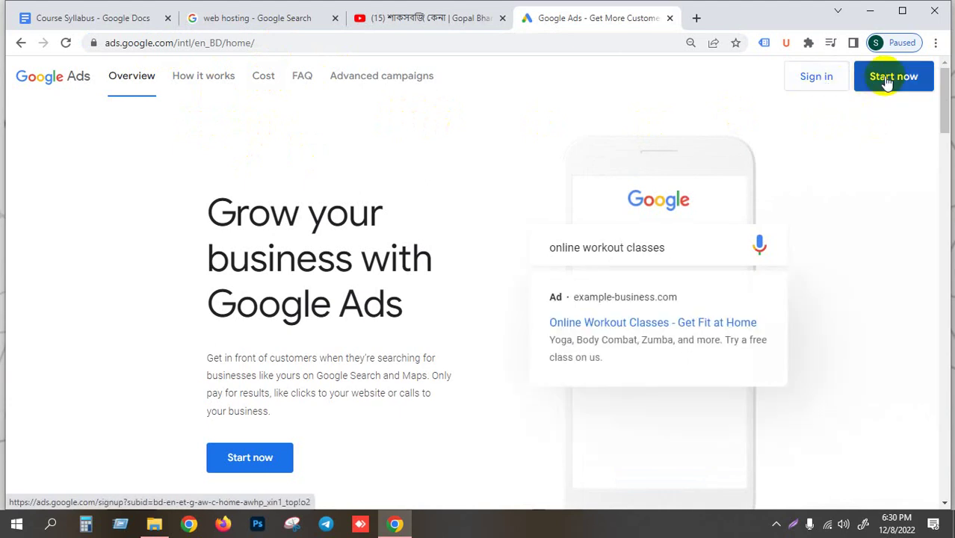
- Try signing in to Google Ads, return to the home page, and use Start now to open the existing account's overview
left_click(816, 77)
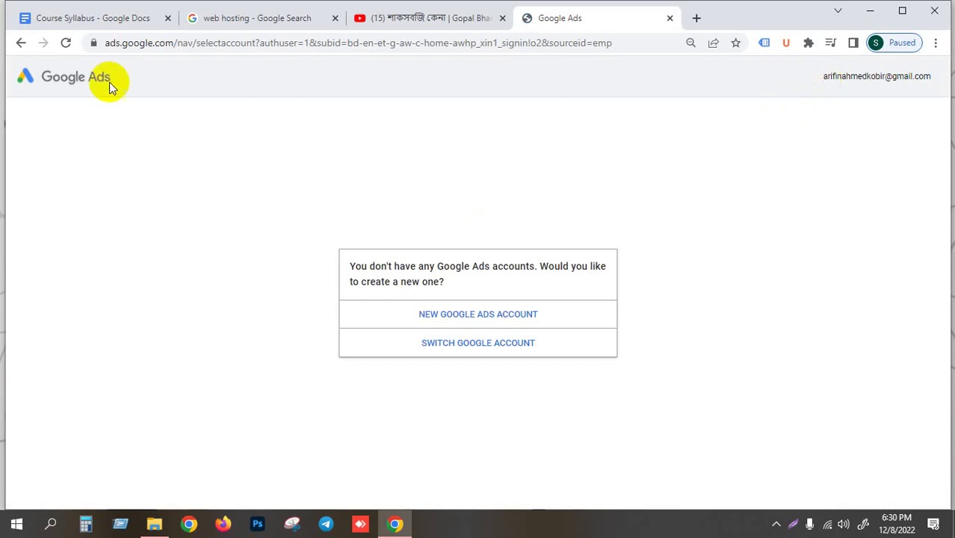
left_click(21, 43)
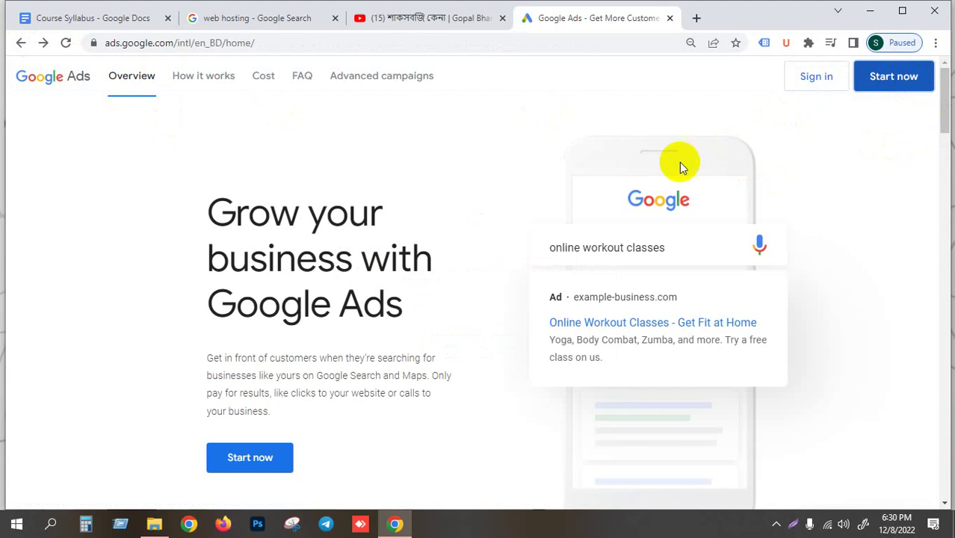
left_click(871, 81)
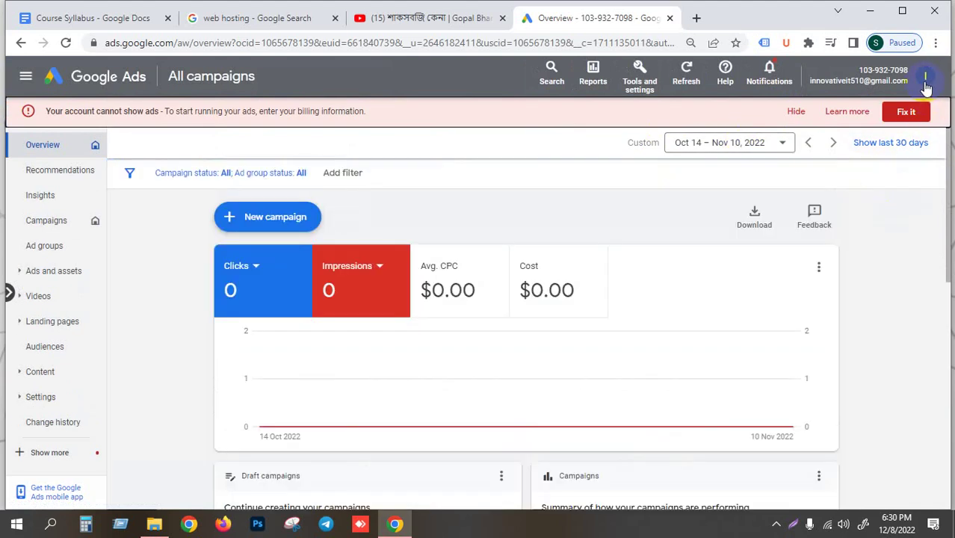
- Check the signed-in profile's e-mail and create a new Google Ads account under it
left_click(925, 78)
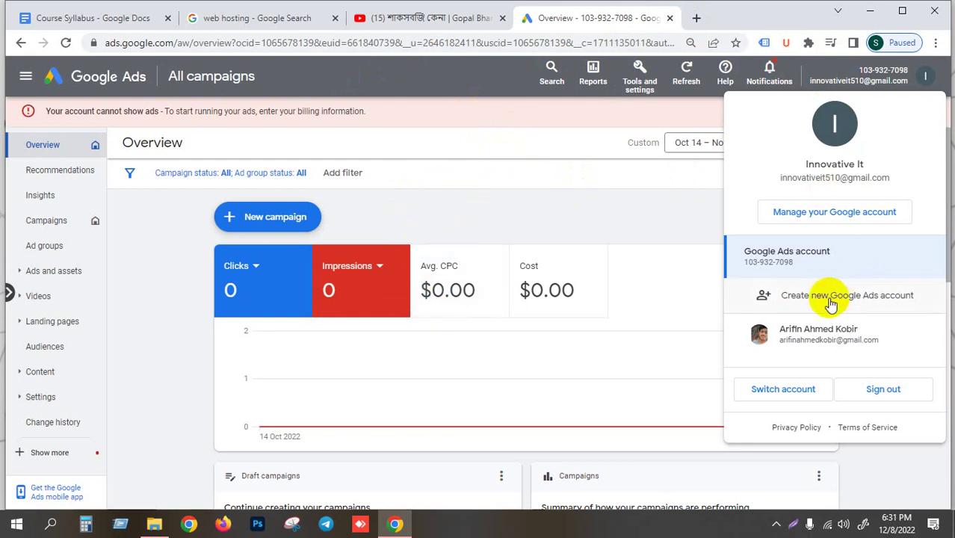
left_click_drag(777, 178, 893, 182)
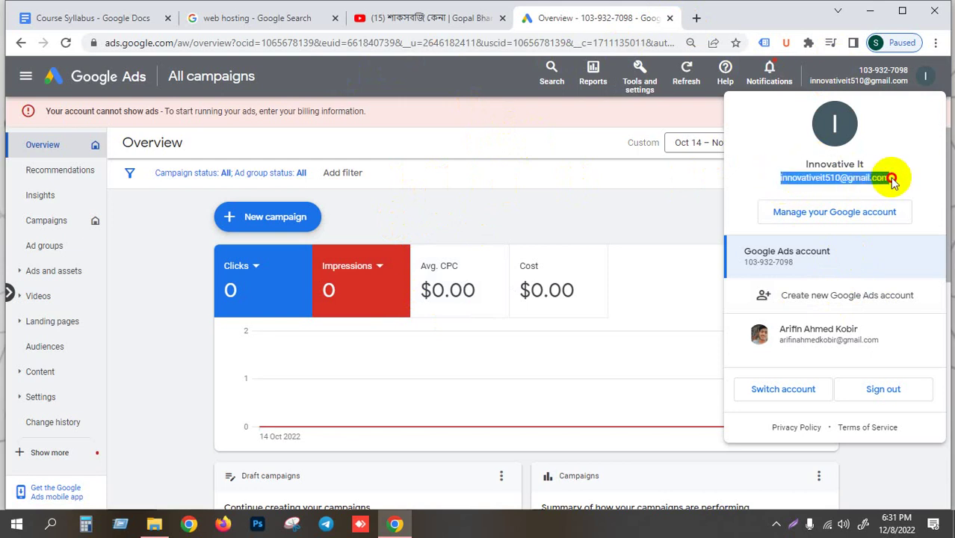
left_click(889, 174)
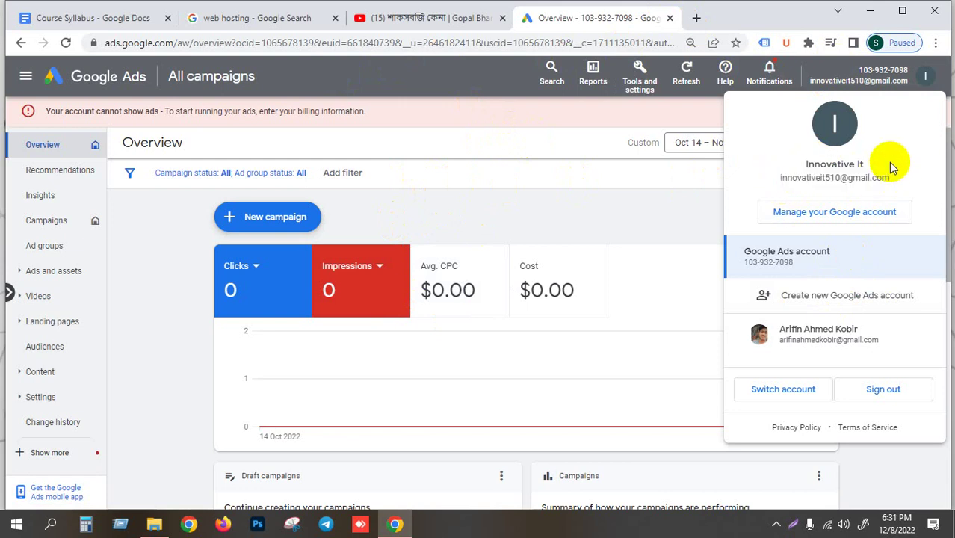
left_click(833, 297)
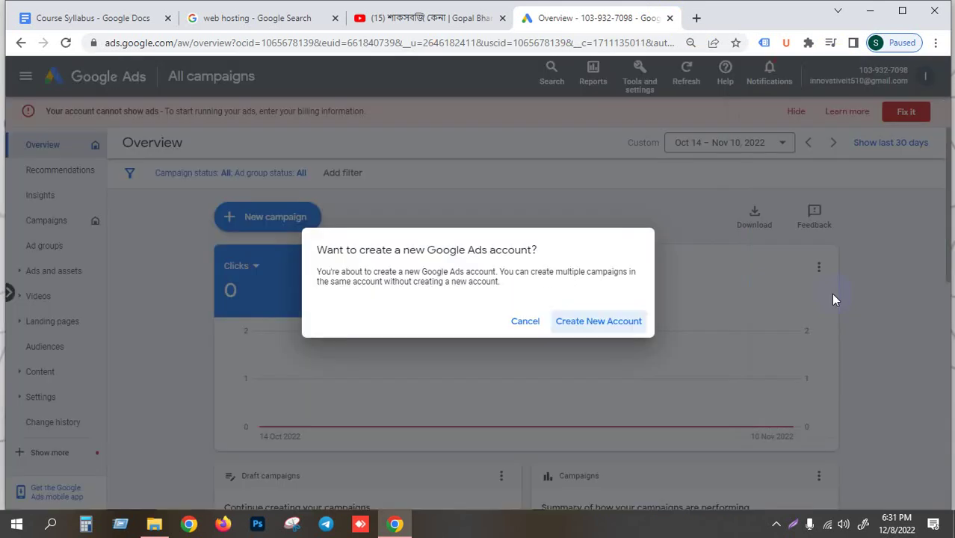
left_click(599, 325)
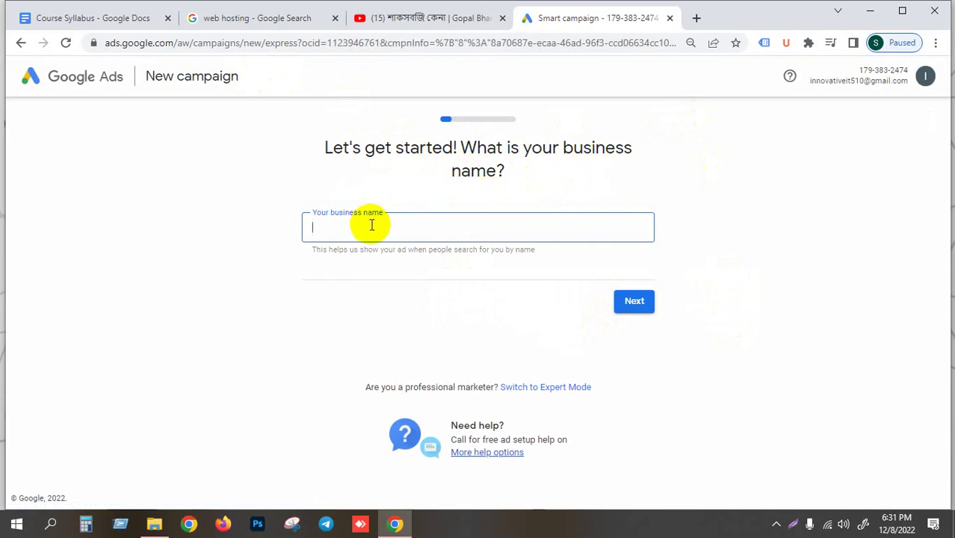
- Examine the business name question and its entry field on the new campaign page
left_click(365, 156)
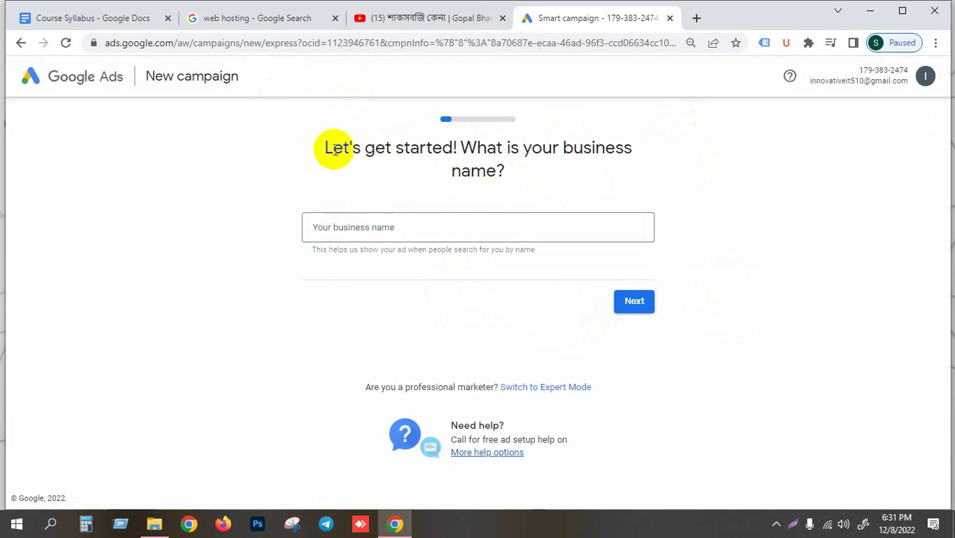
mouse_move(326, 147)
left_mouse_down()
mouse_move(509, 169)
mouse_move(313, 145)
left_mouse_up()
left_click(511, 170)
left_click(394, 192)
left_click(379, 225)
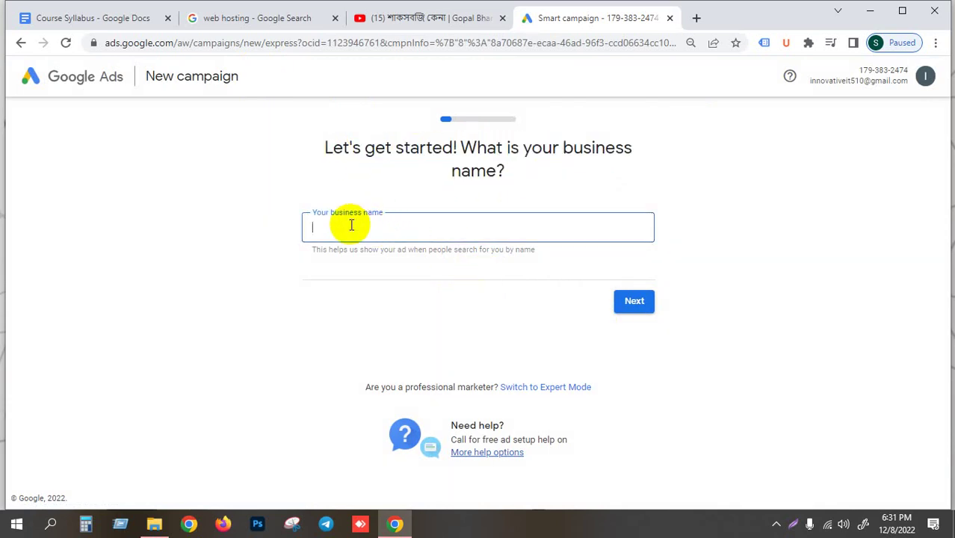
left_click_drag(324, 150, 521, 184)
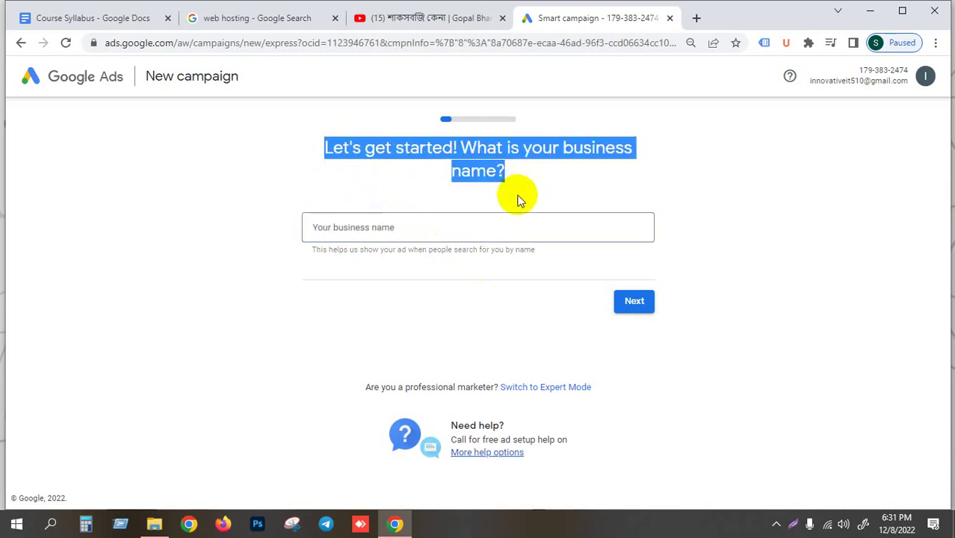
left_click(405, 227)
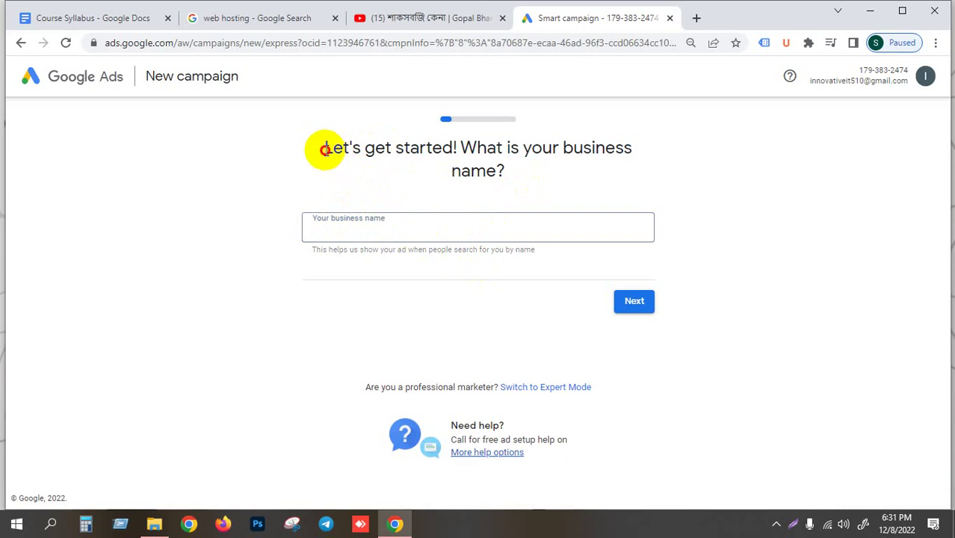
left_click_drag(324, 150, 543, 186)
left_click(489, 226)
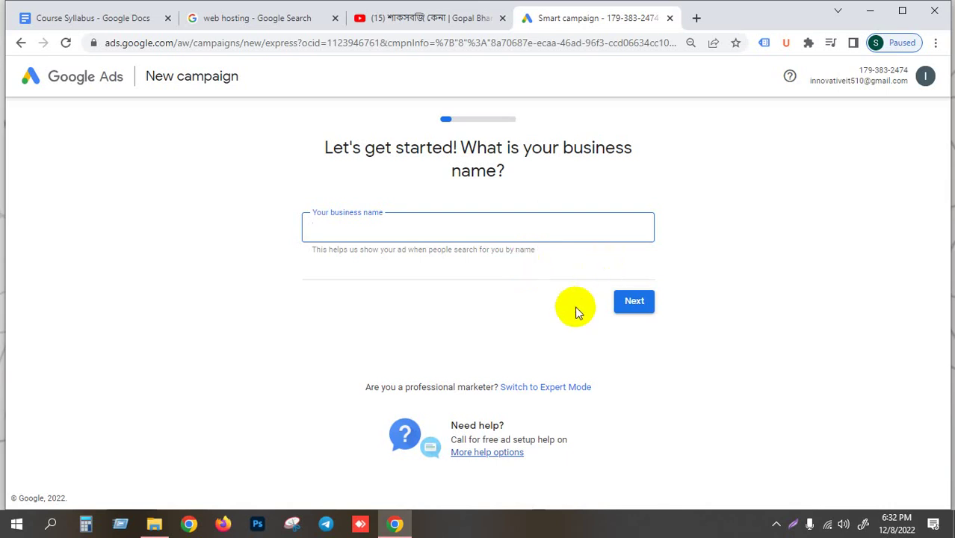
- Switch the setup to Expert Mode and choose to create an account without a campaign
left_click(560, 390)
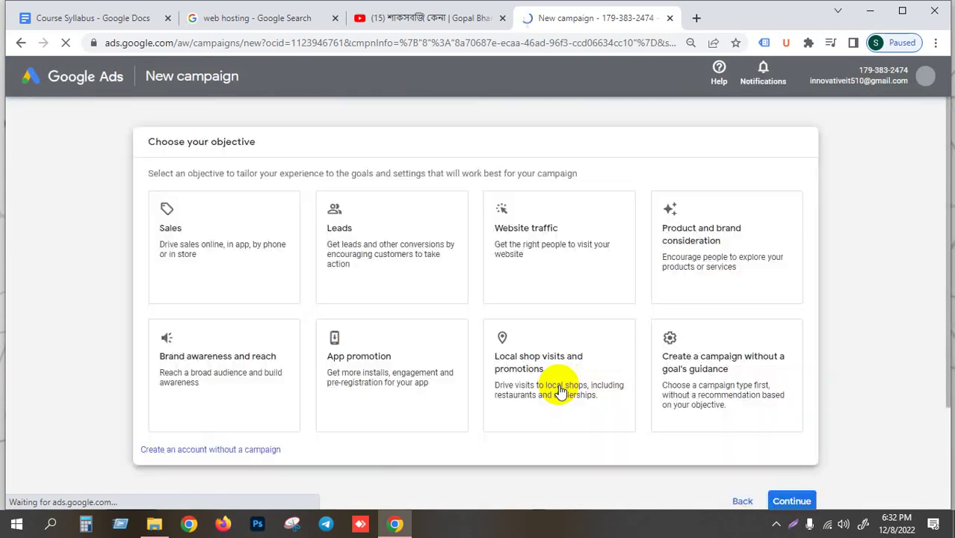
left_click(552, 387)
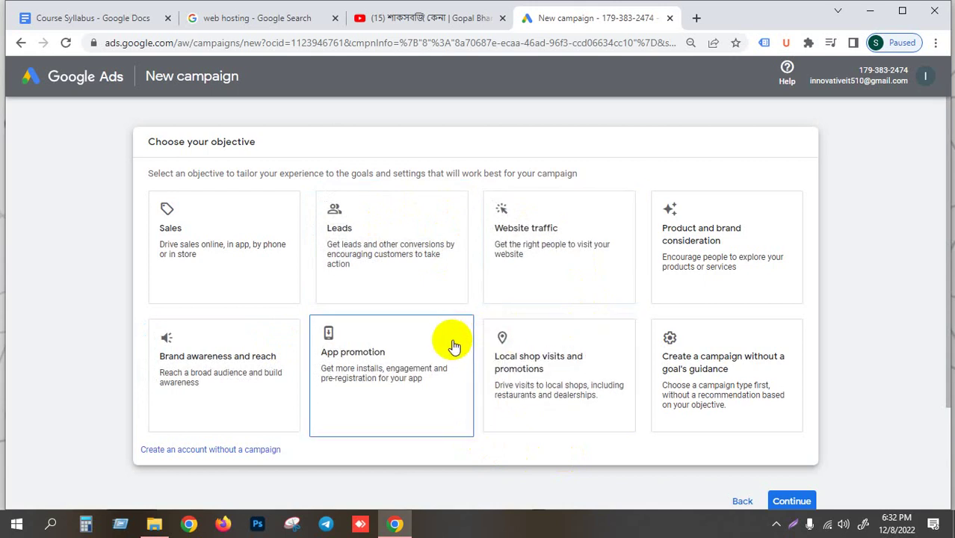
left_click(201, 450)
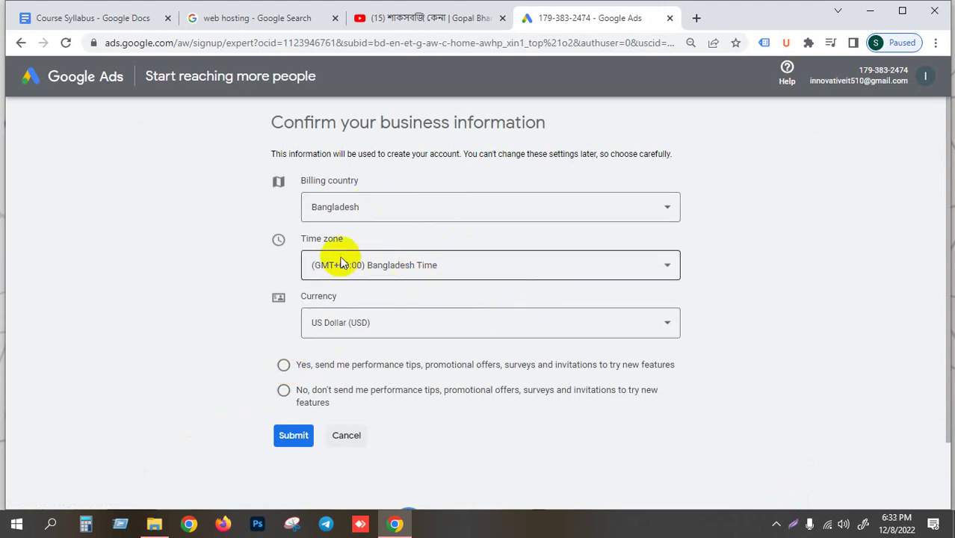
- Review the business information, opt in to performance tips and promotional offers, and submit it with Bangladesh, Bangladesh Time and US Dollar
left_click_drag(272, 125, 463, 142)
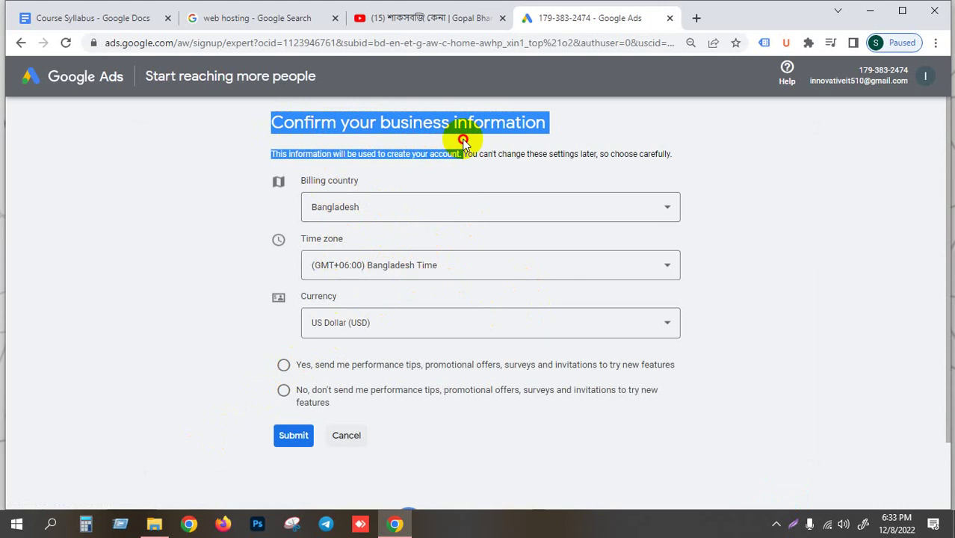
left_click_drag(463, 142, 677, 144)
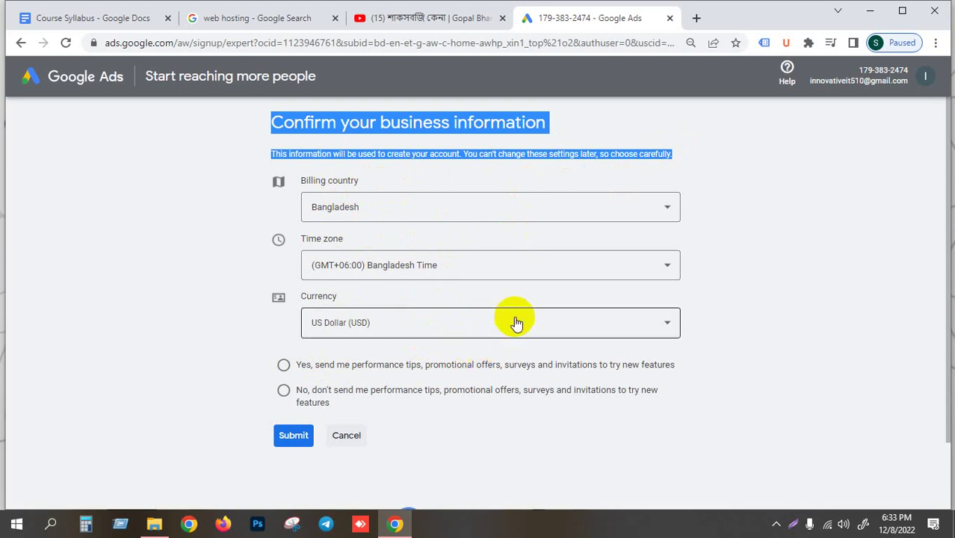
left_click(220, 210)
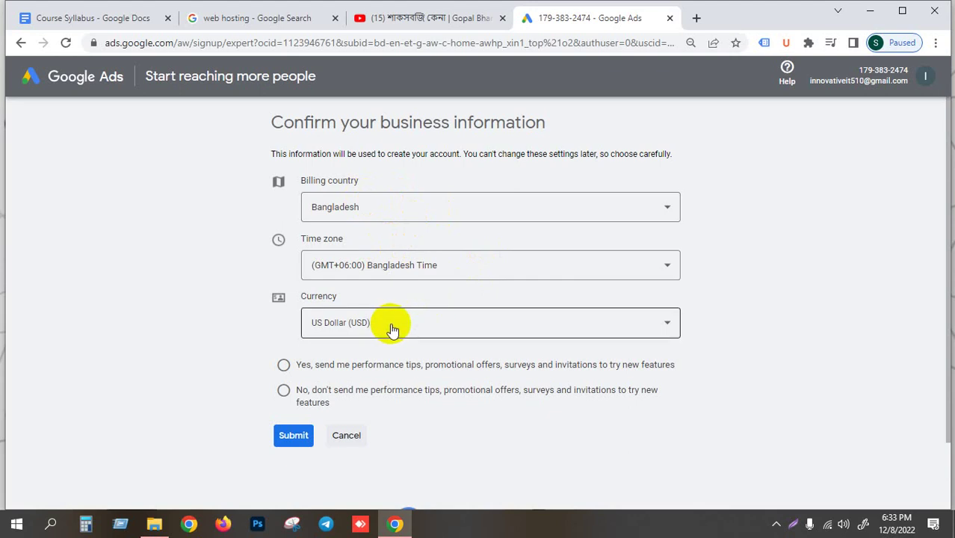
left_click(284, 366)
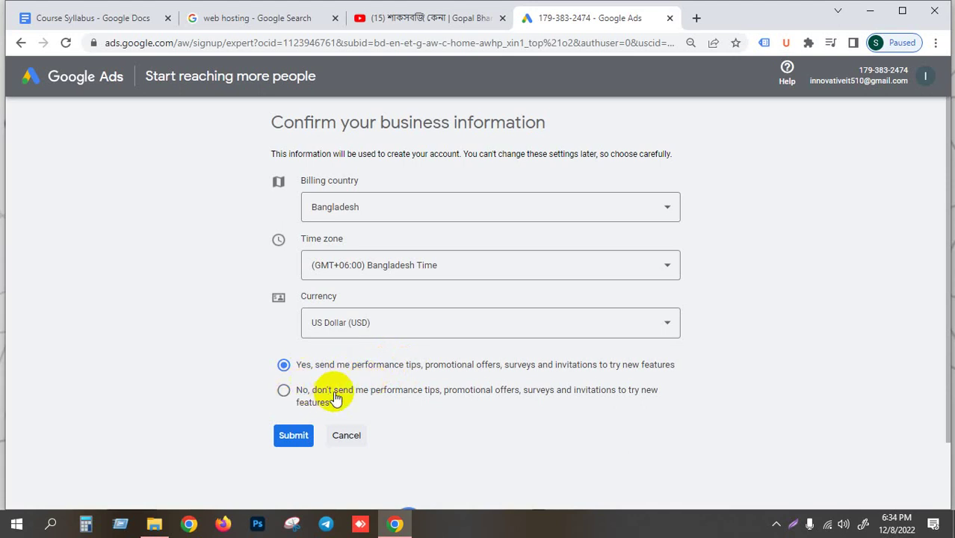
left_click(298, 439)
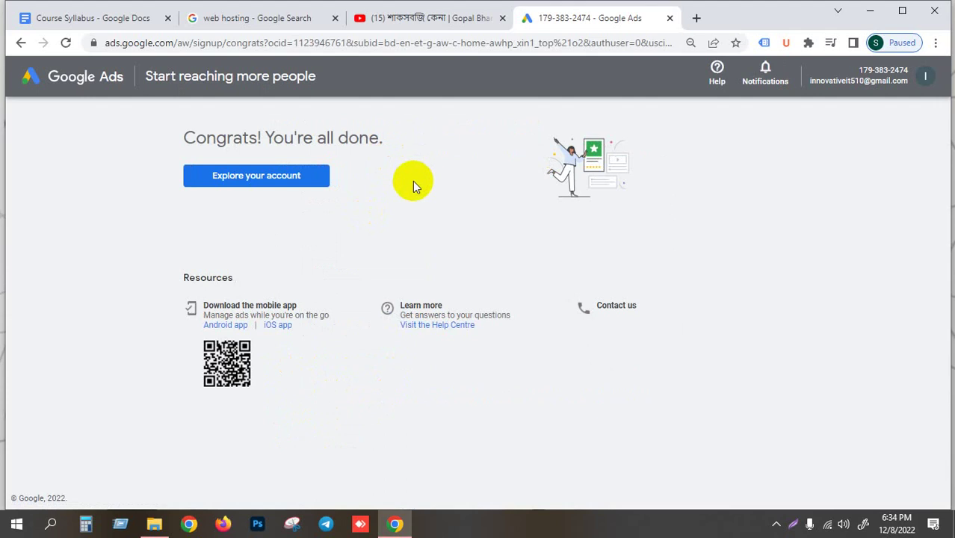
- Open the new account's campaign overview and check the Google Ads accounts listed under the profile
left_click(239, 184)
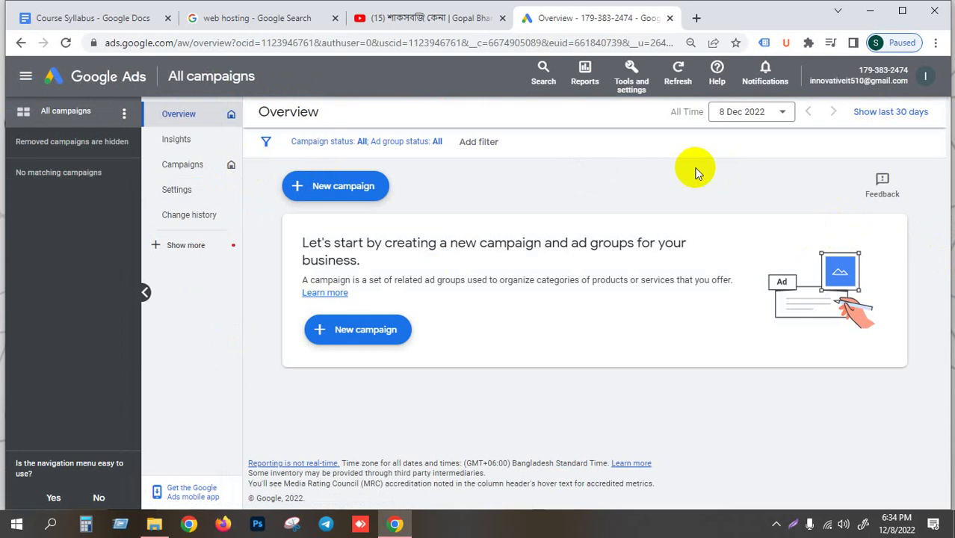
left_click(925, 76)
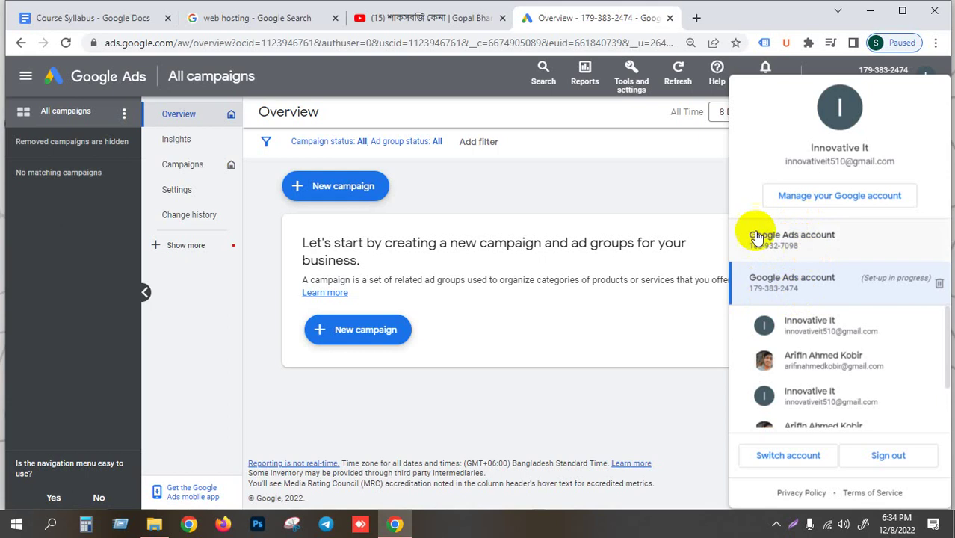
left_click(722, 173)
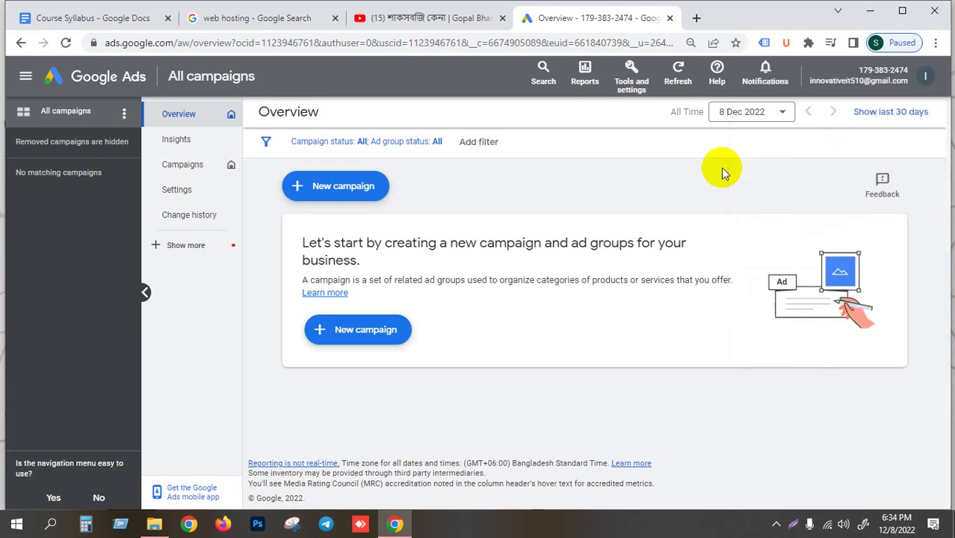
- Look over the tools and settings options and open the Billing Summary page for payments set-up
left_click(628, 77)
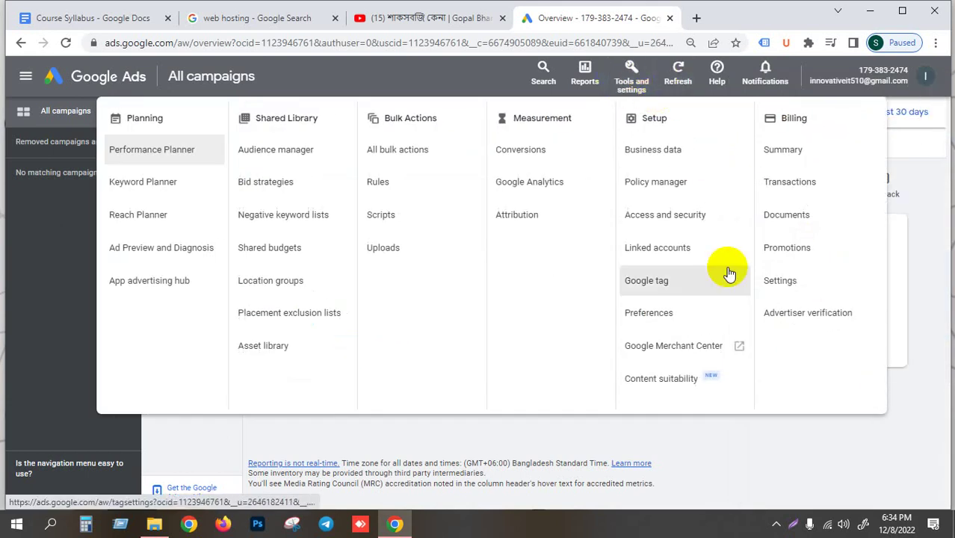
left_click(910, 419)
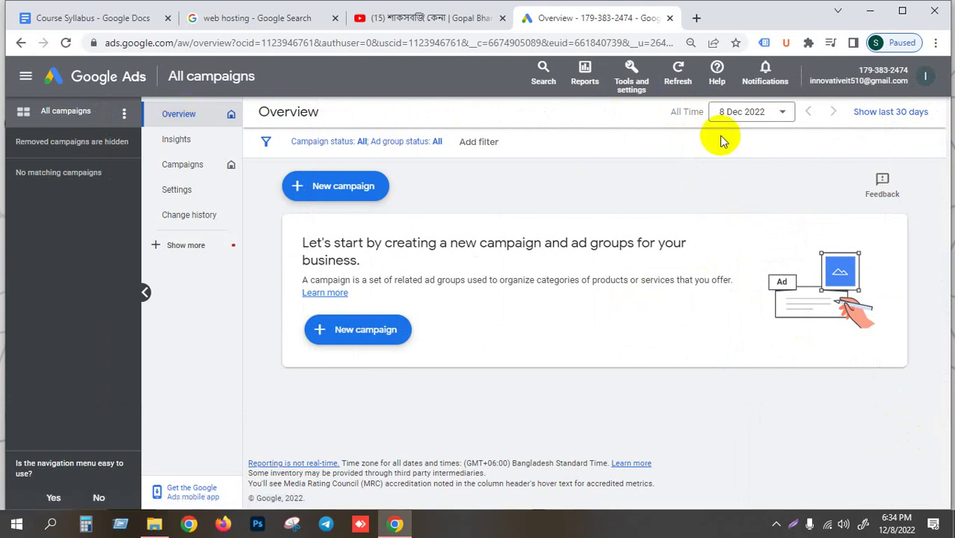
left_click(631, 80)
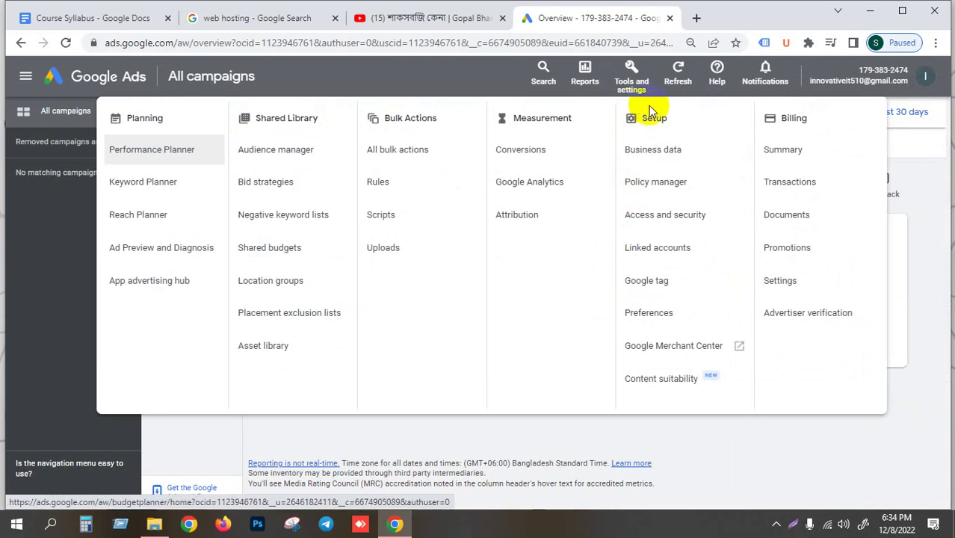
left_click(793, 153)
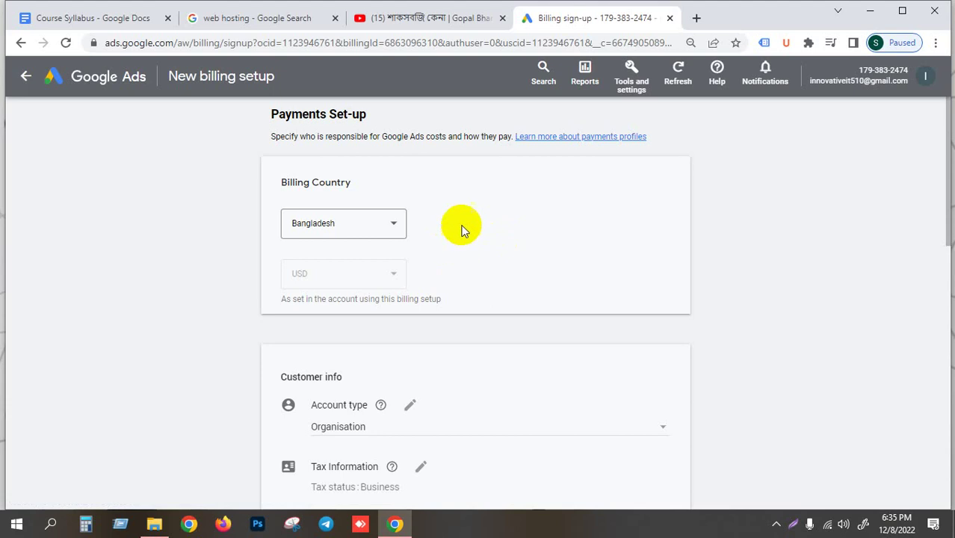
left_click(638, 85)
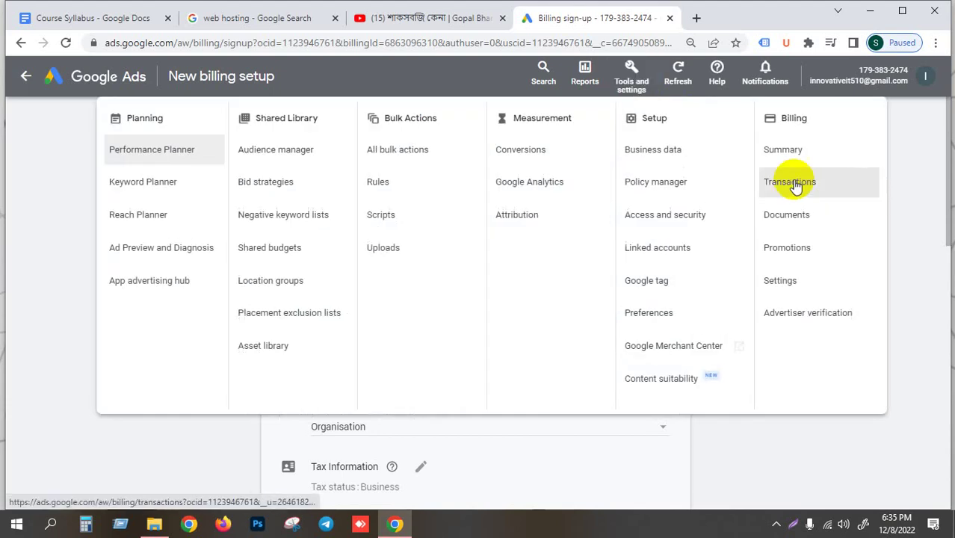
left_click(788, 158)
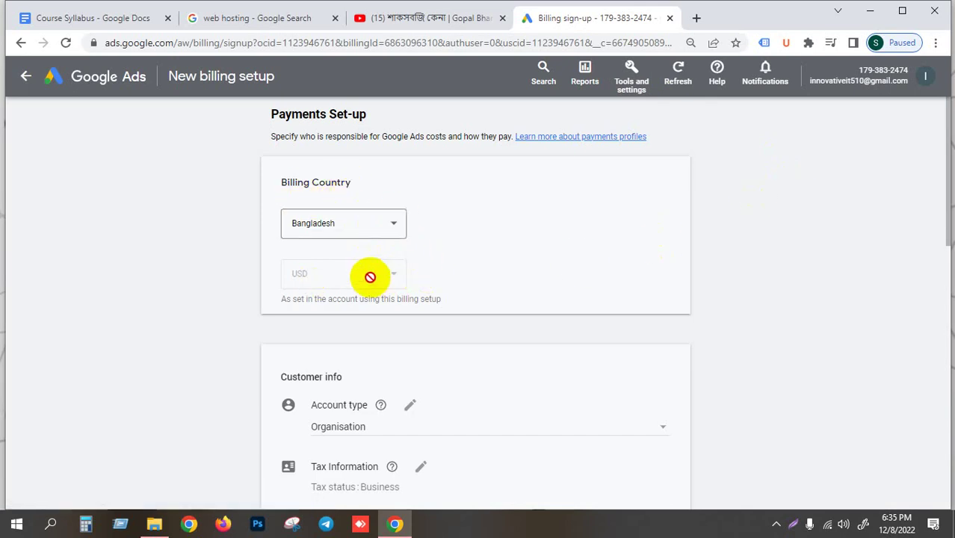
- Look at the billing country choices, keeping Bangladesh, and set the customer account type to Individual
scroll(477, 302, "down", 4)
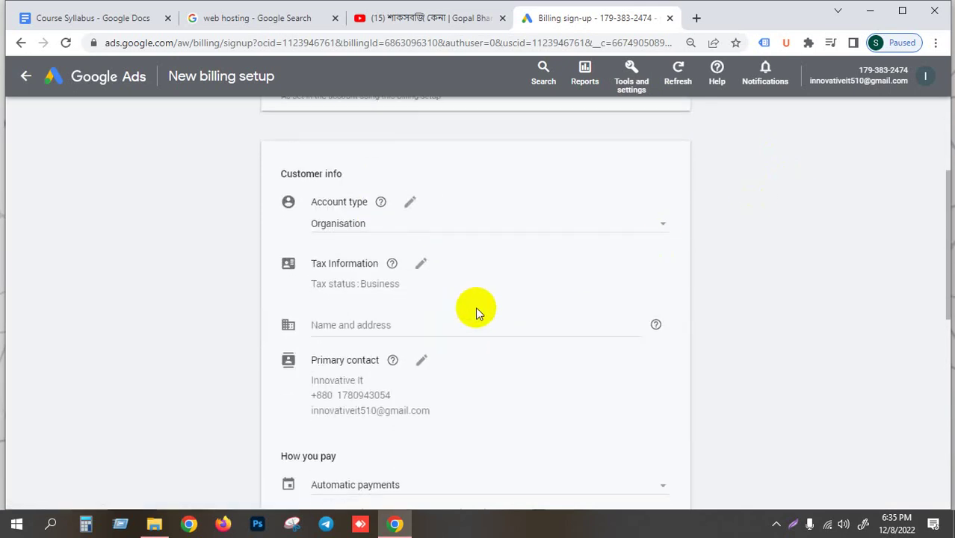
scroll(475, 307, "up", 4)
left_click(383, 221)
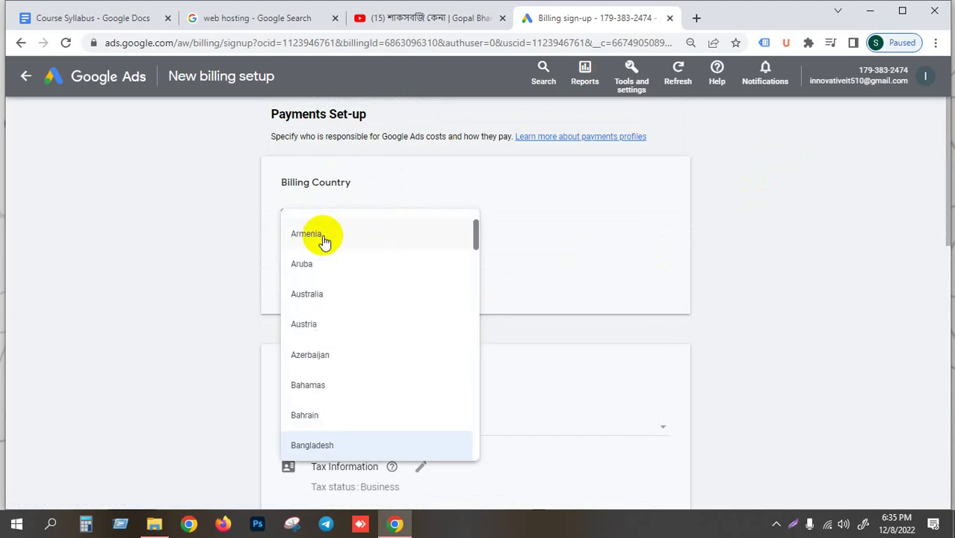
left_click(244, 248)
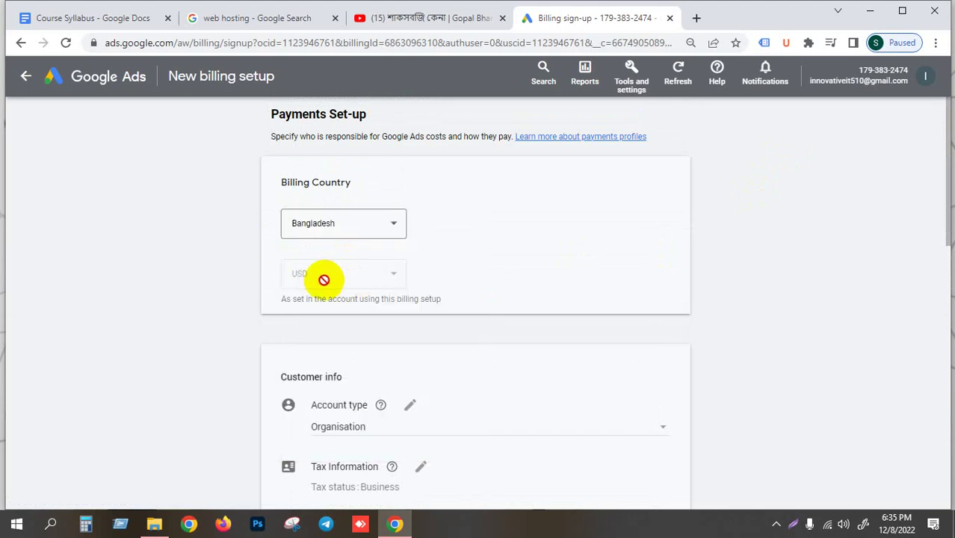
scroll(512, 289, "down", 3)
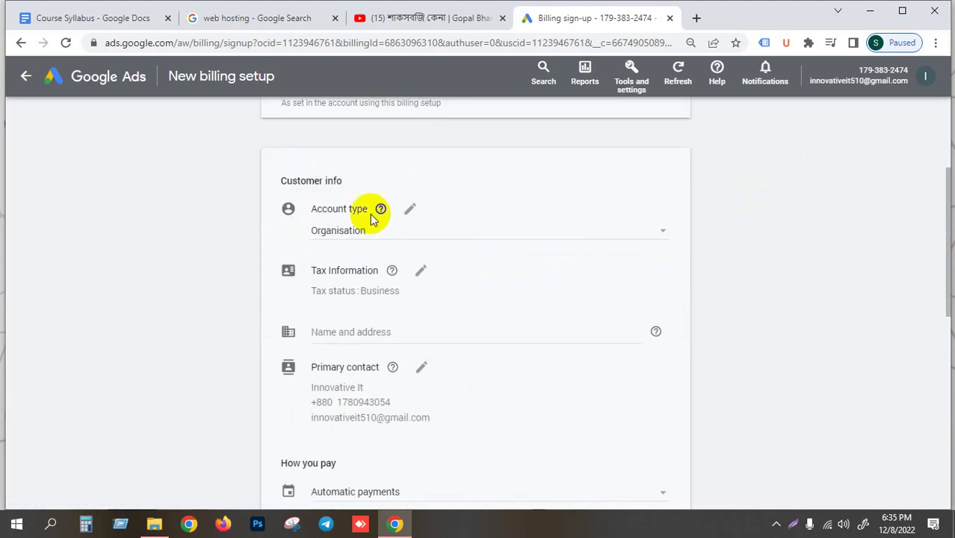
left_click(385, 235)
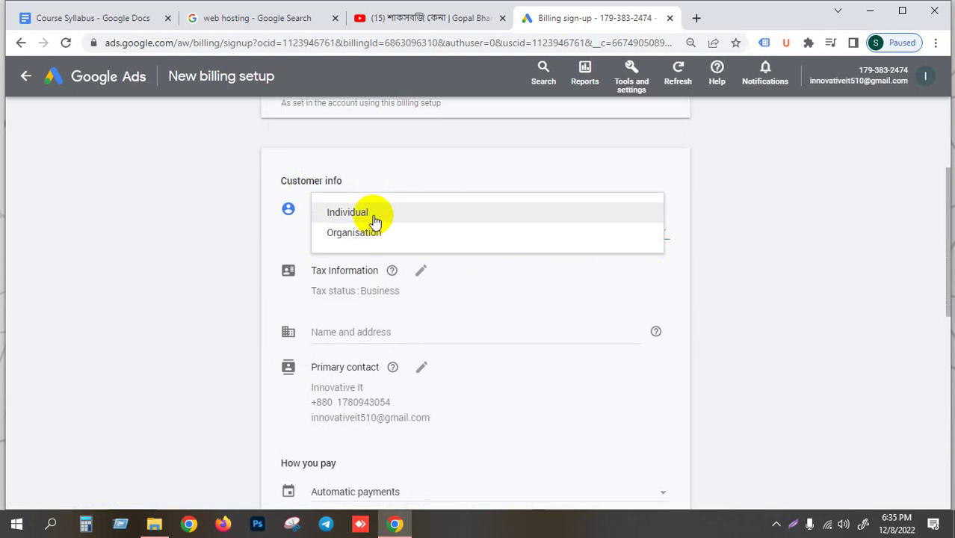
left_click(375, 222)
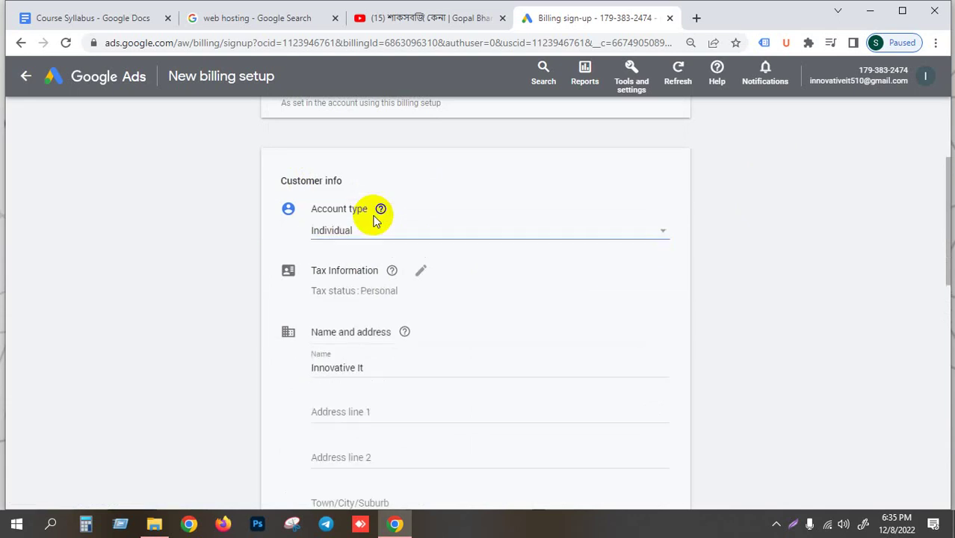
- Examine the tax information, name and address, and optional phone number fields of the customer info section
left_click(419, 271)
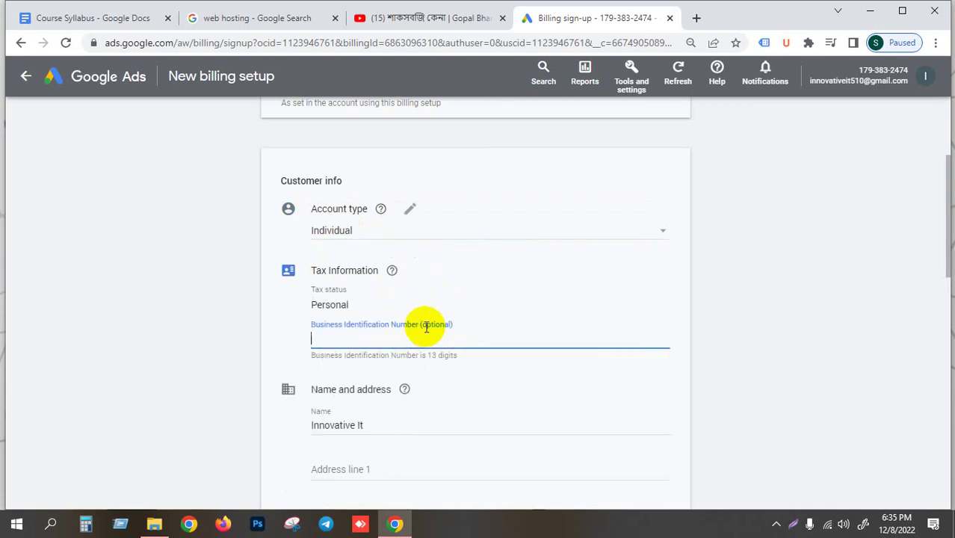
left_click(265, 304)
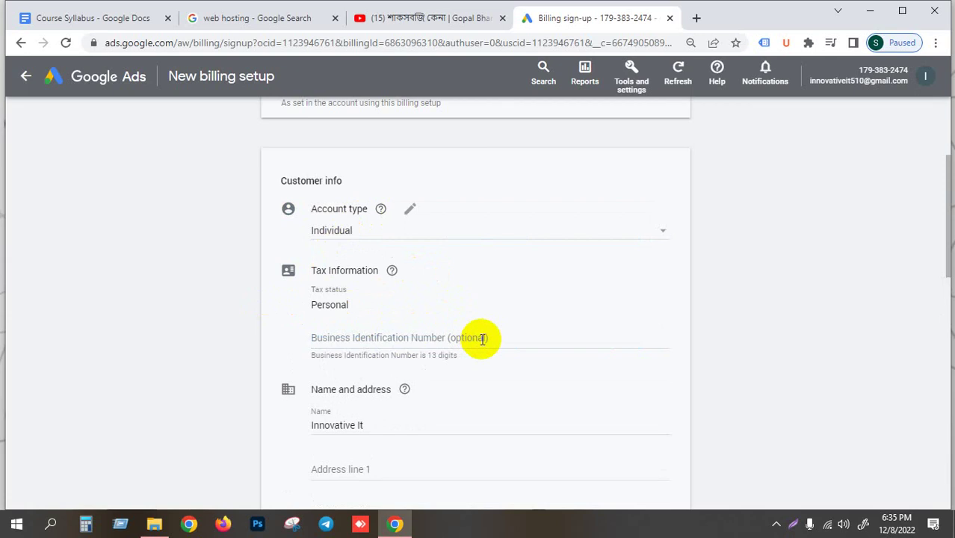
scroll(478, 336, "down", 2)
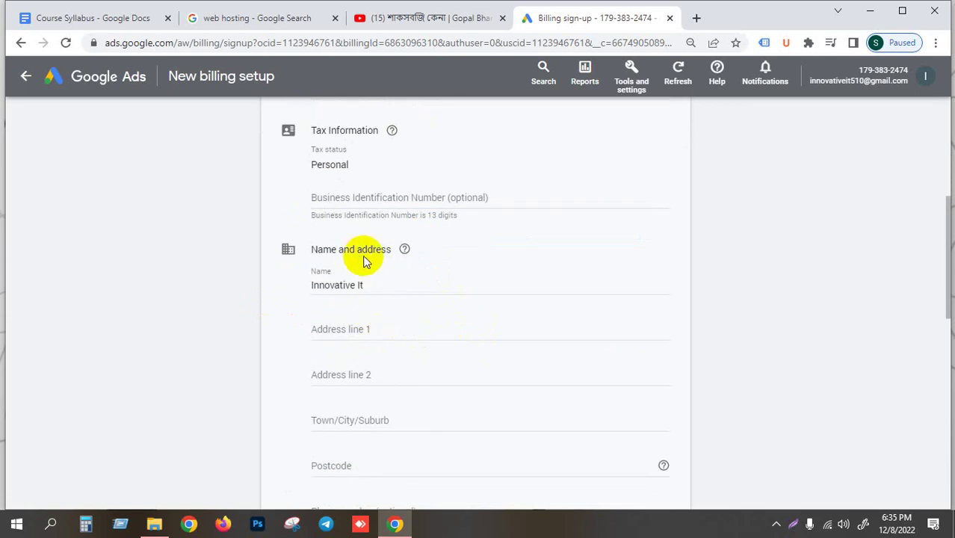
left_click(388, 285)
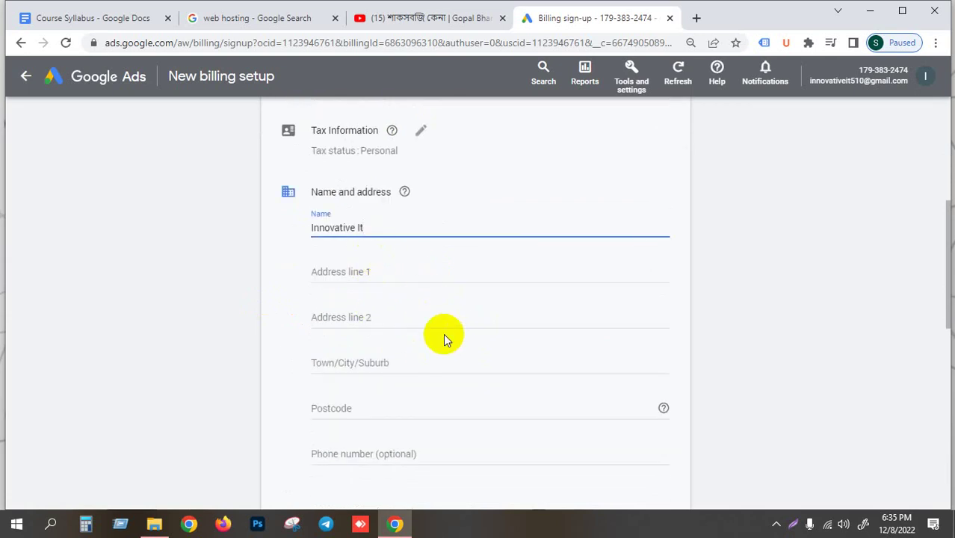
scroll(441, 335, "down", 3)
scroll(424, 265, "up", 3)
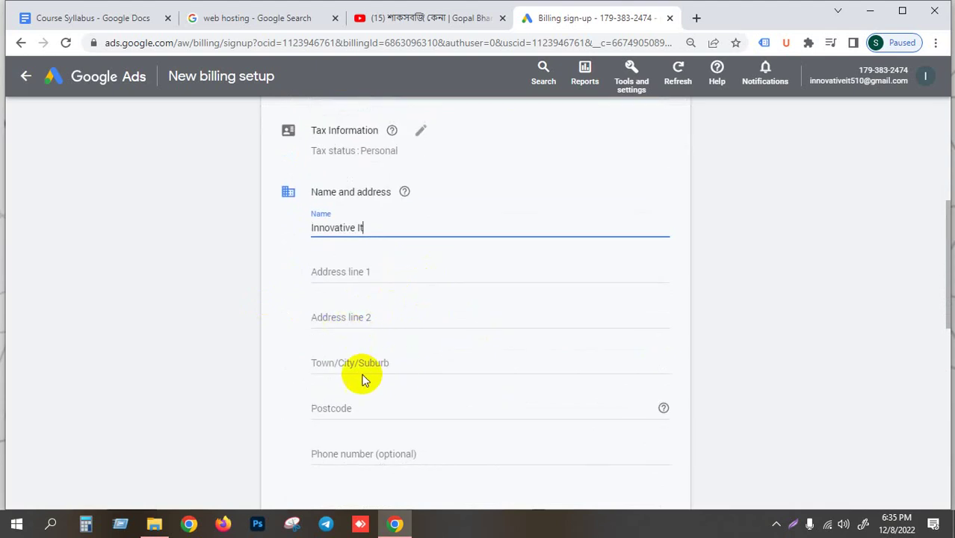
scroll(362, 414, "down", 1)
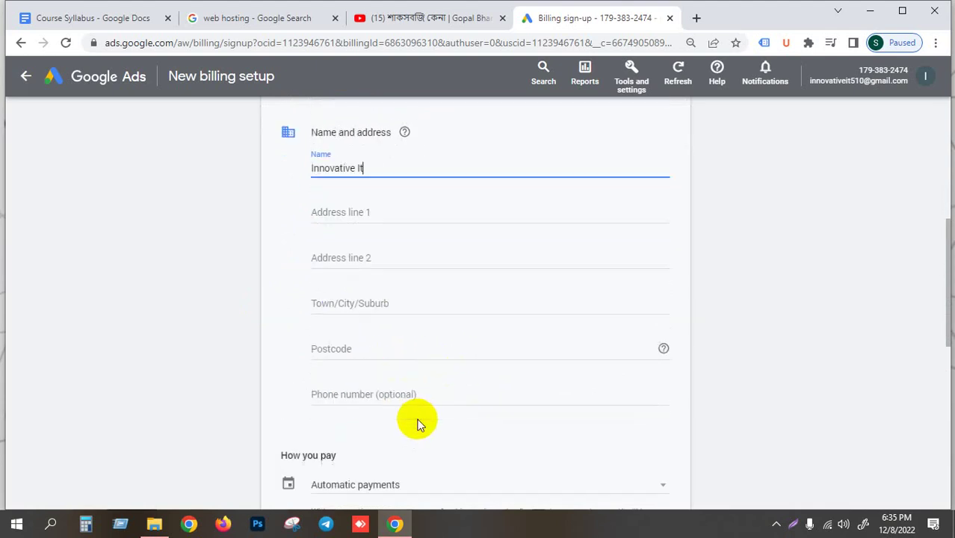
left_click(362, 386)
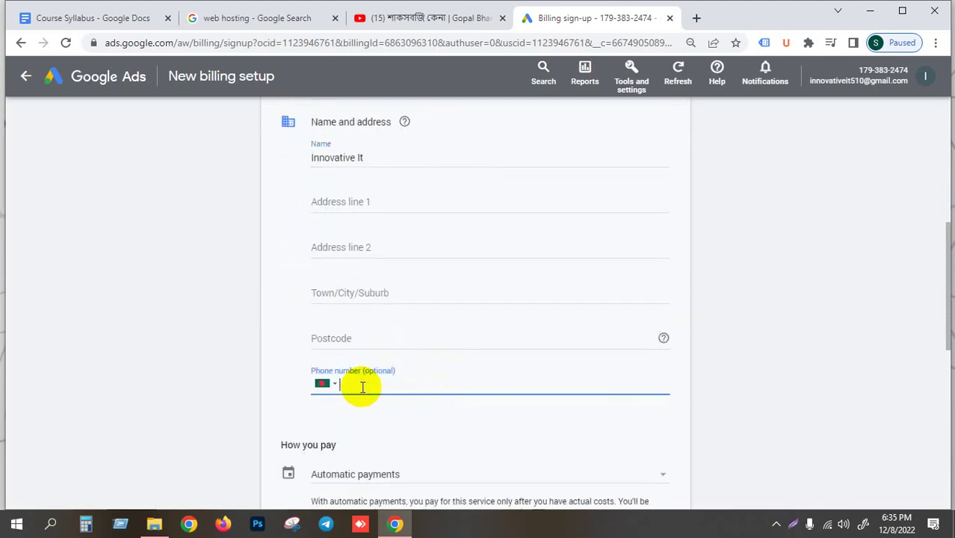
left_click(744, 377)
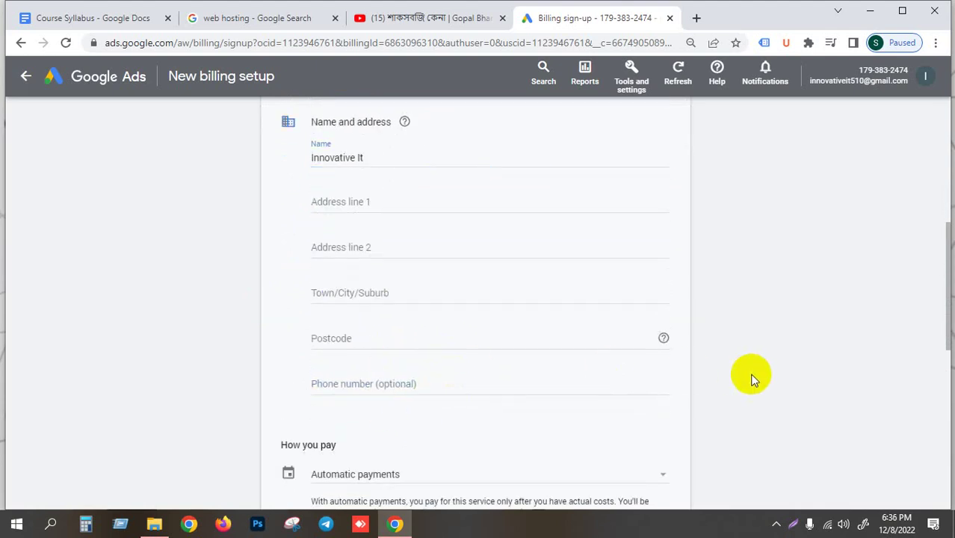
left_click(192, 43)
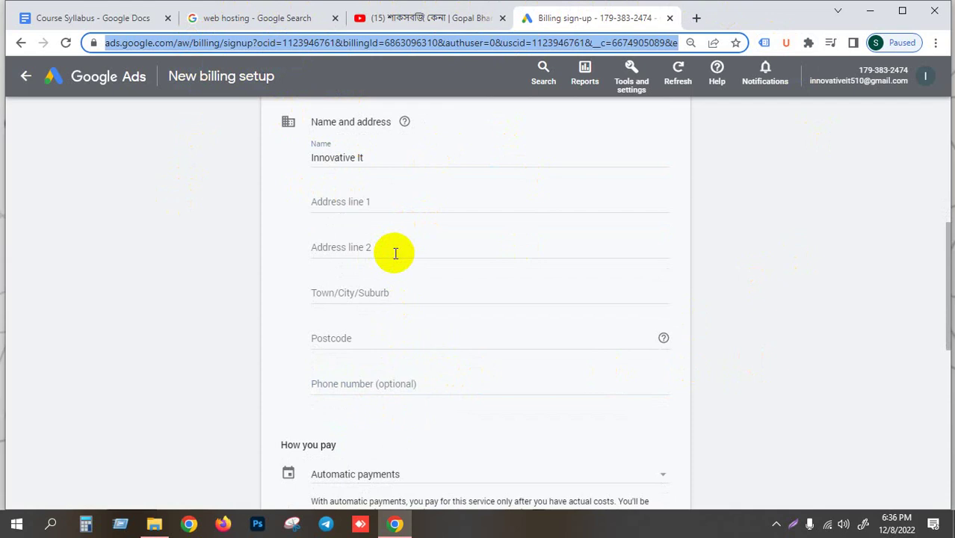
- Review the billing form down to the payment section and its payment type options, keeping Automatic payments
scroll(397, 255, "up", 5)
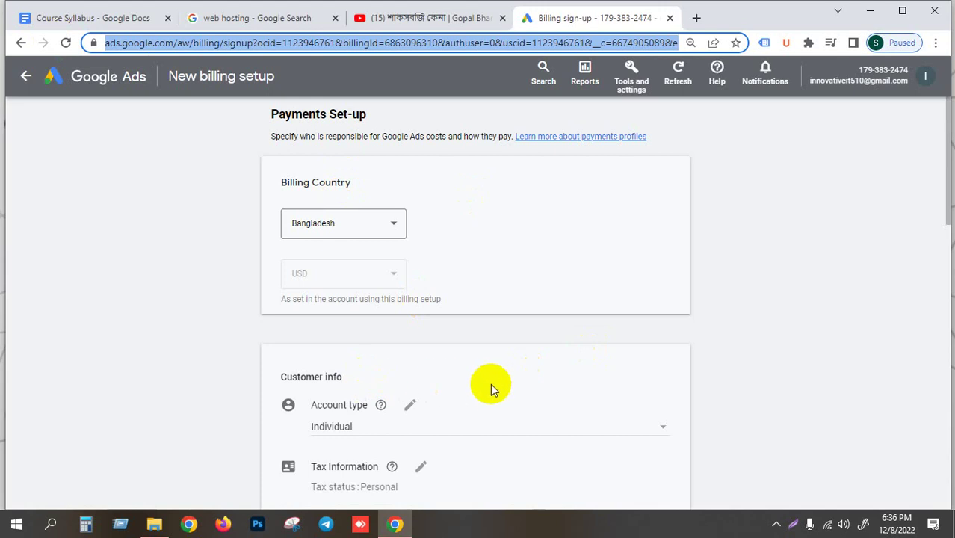
scroll(487, 394, "down", 7)
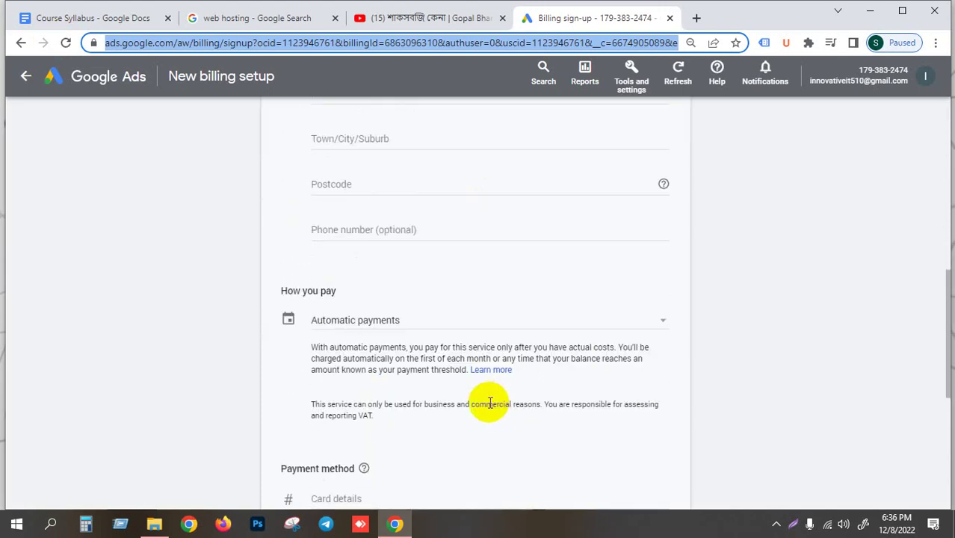
scroll(490, 407, "down", 2)
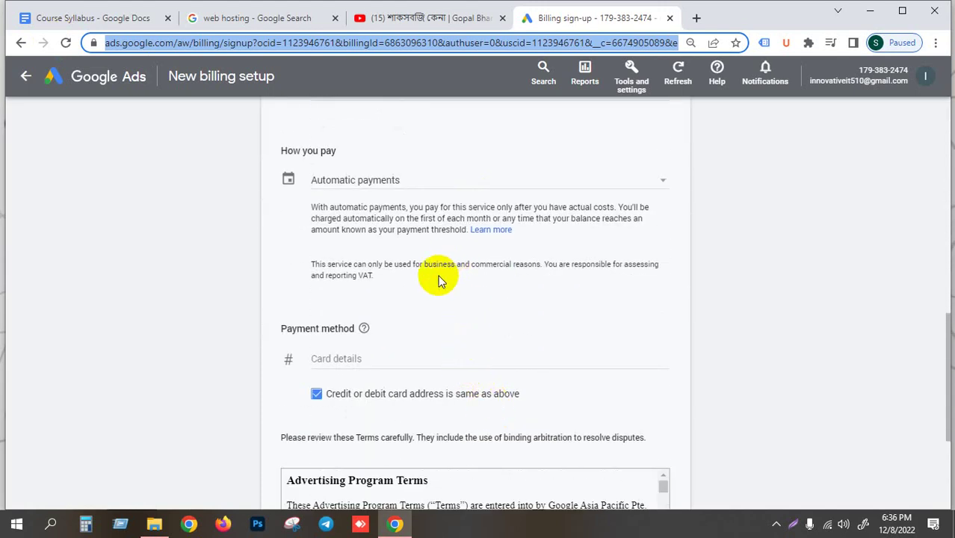
left_click(626, 190)
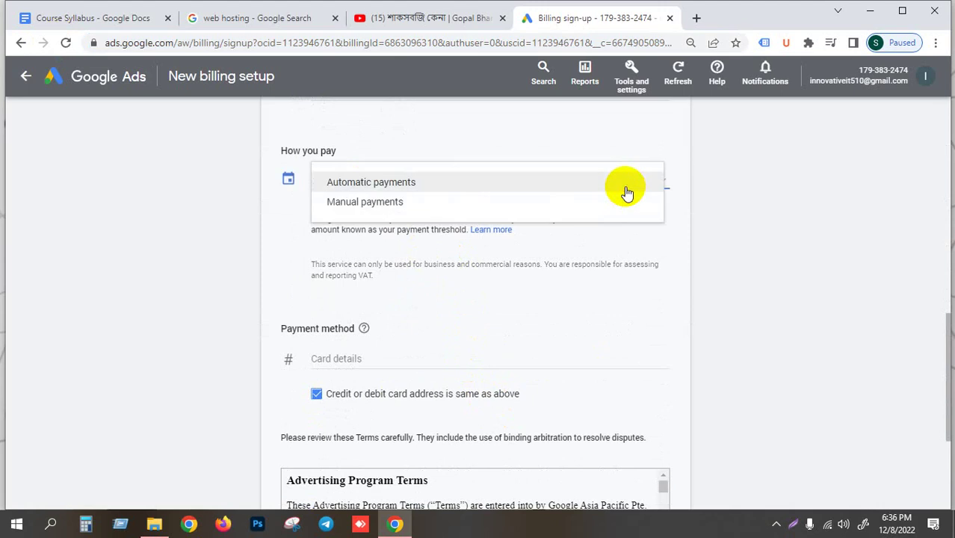
left_click(399, 187)
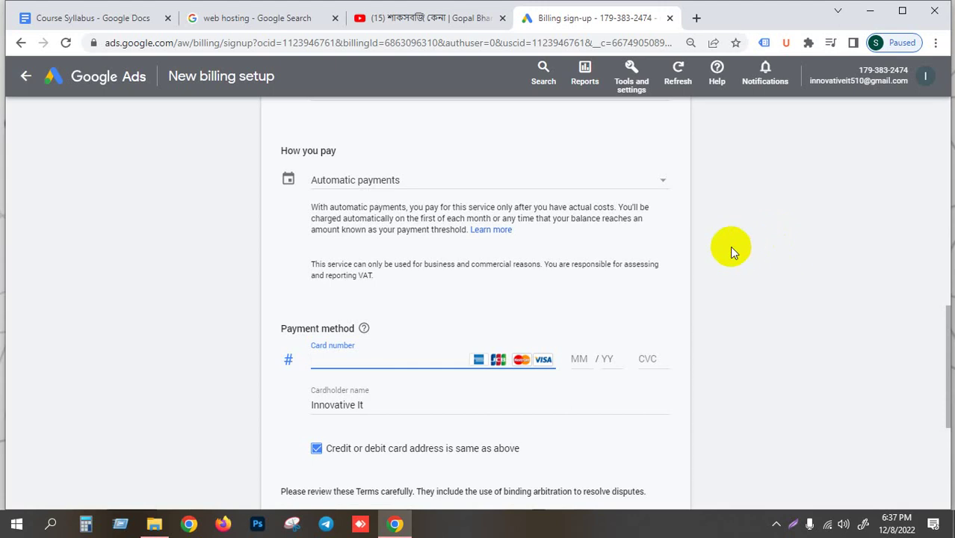
- Switch the payment type to Manual payments and set the payment amount to USD 1,000
left_click(658, 182)
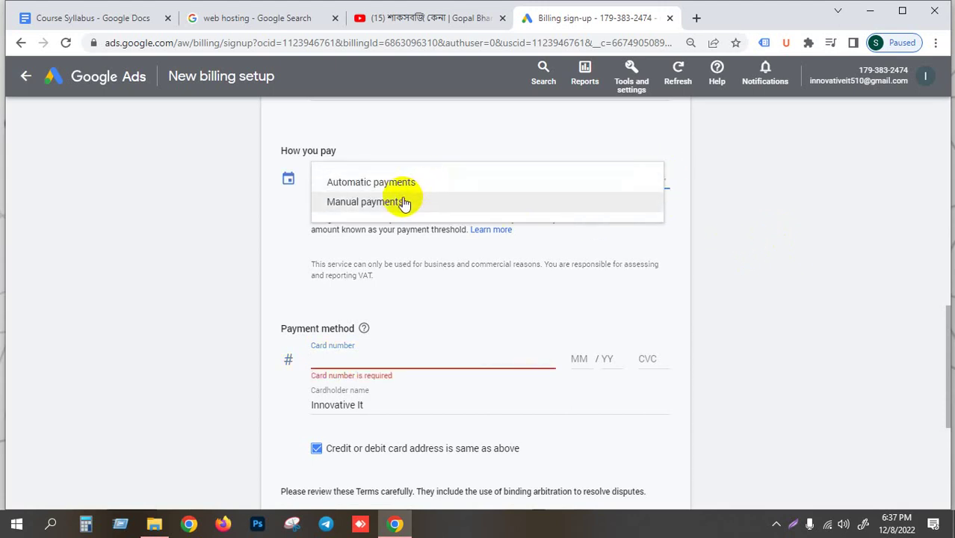
left_click(762, 213)
left_click(653, 187)
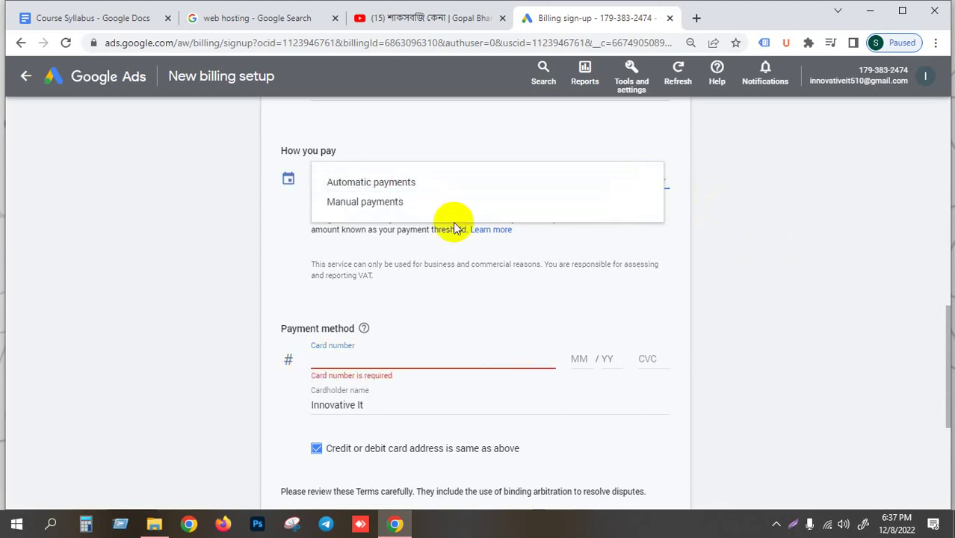
left_click(385, 206)
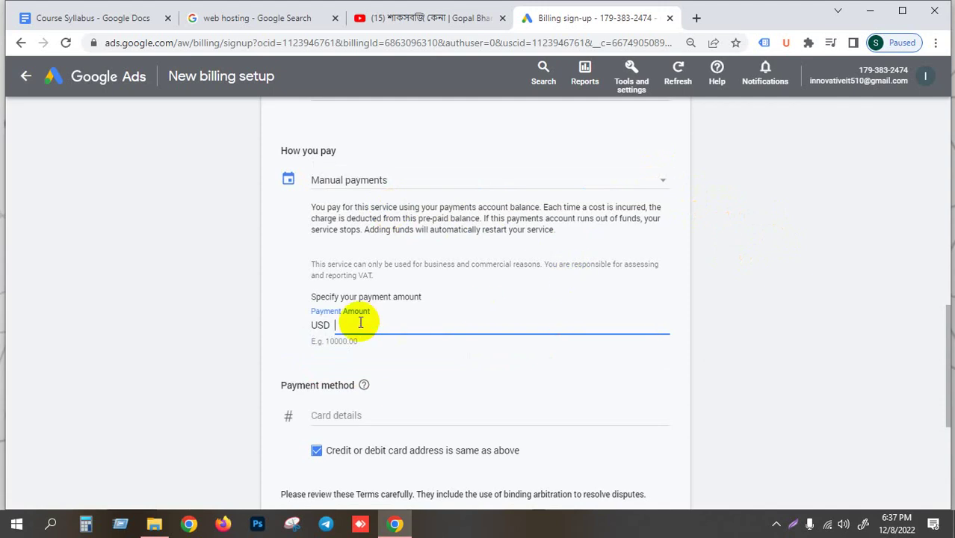
type("1000")
left_click(806, 334)
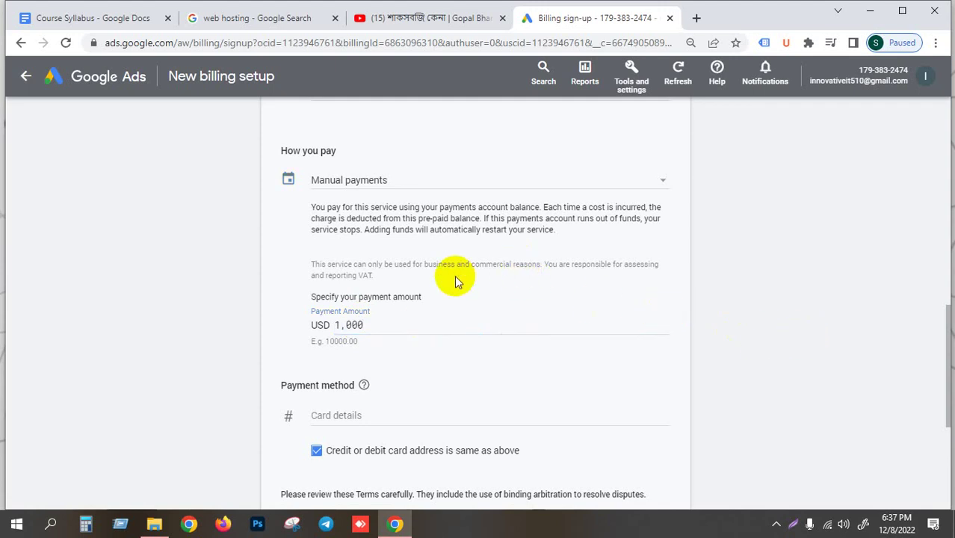
- Read the explanation of how manual payments are deducted from the pre-paid balance
left_click(371, 325)
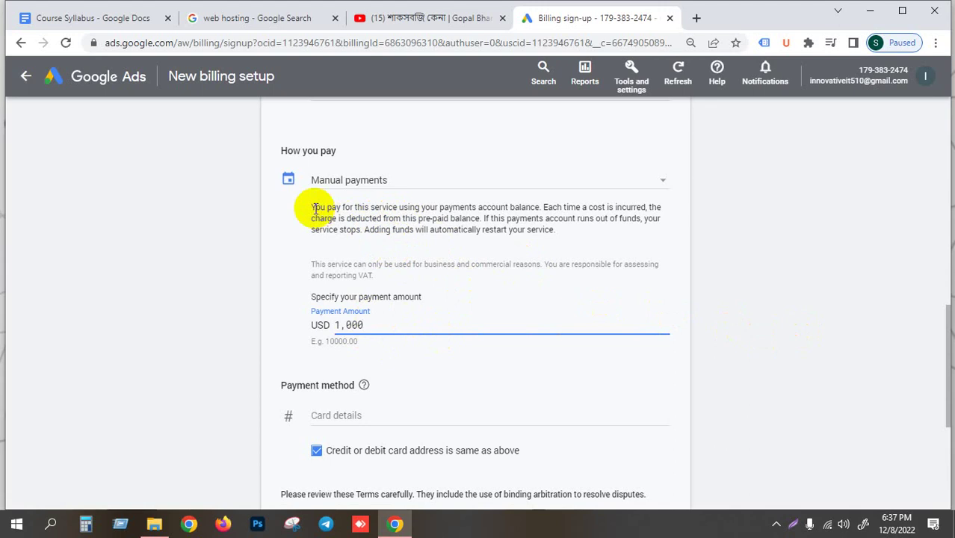
left_click_drag(310, 208, 665, 252)
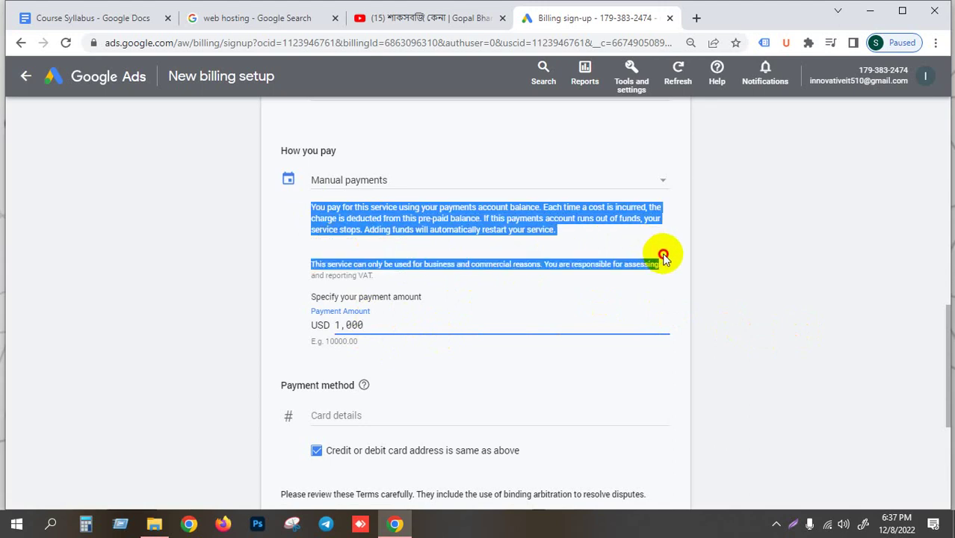
left_click(377, 324)
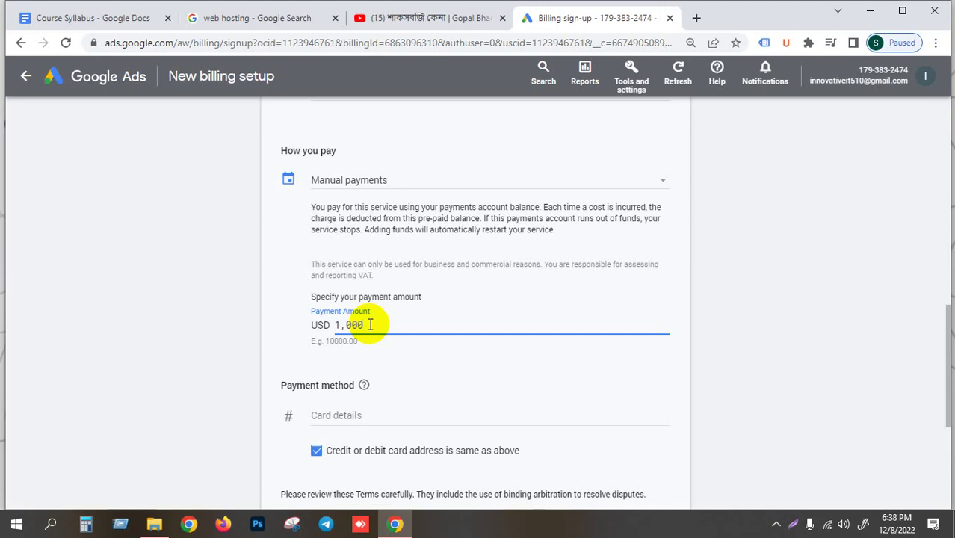
- Change the payment type back to Automatic payments
left_click(650, 184)
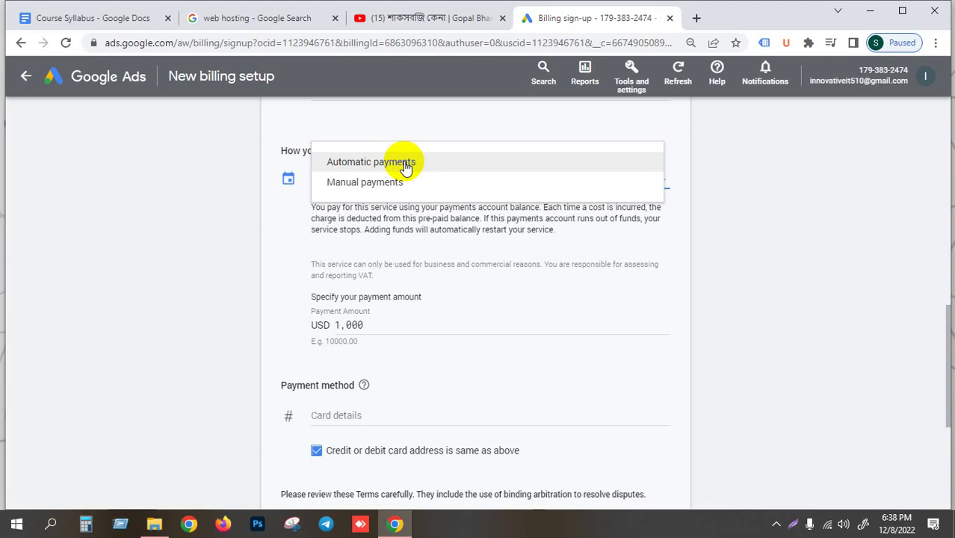
left_click(767, 209)
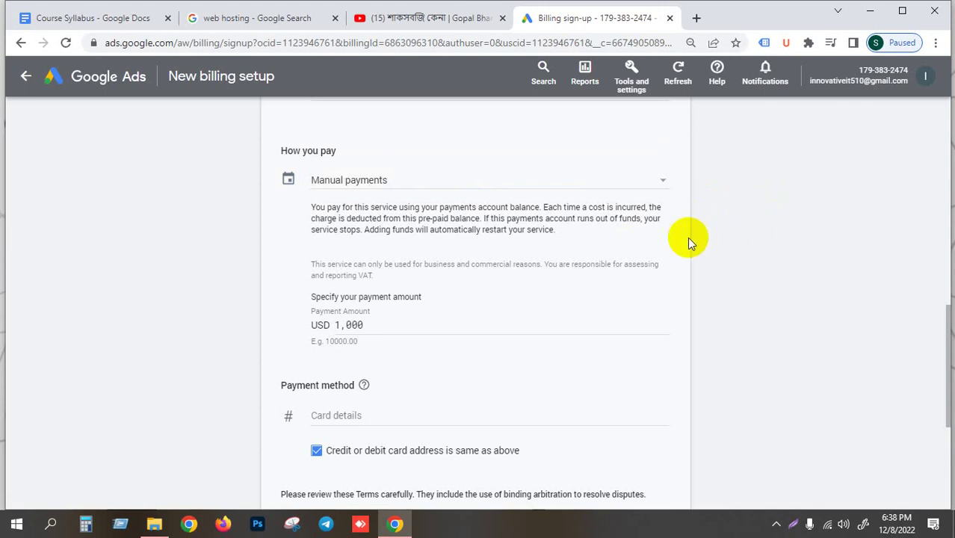
left_click(597, 189)
left_click(394, 161)
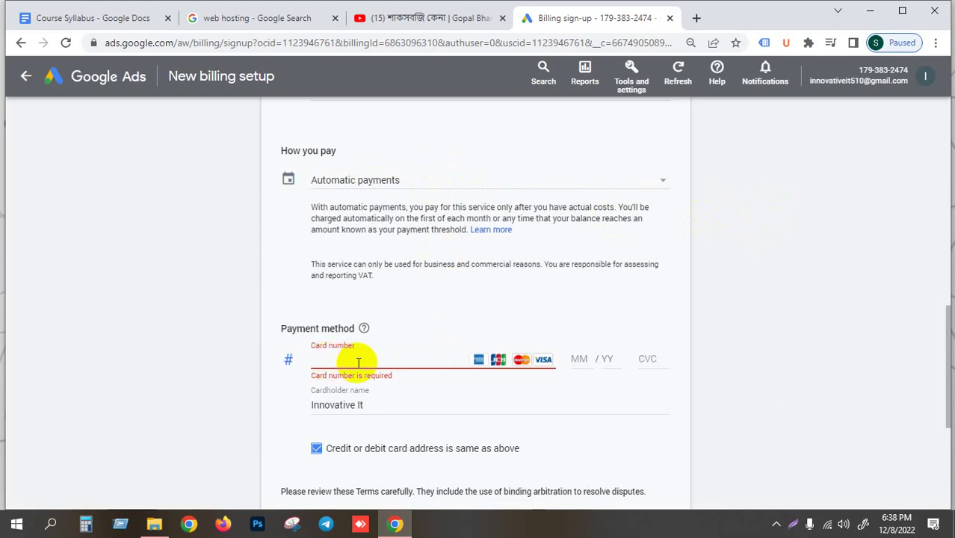
- Review the card number, expiry, CVC and cardholder fields and the advertising terms, and try to submit the billing setup
scroll(472, 393, "down", 1)
scroll(472, 392, "down", 3)
scroll(493, 347, "up", 1)
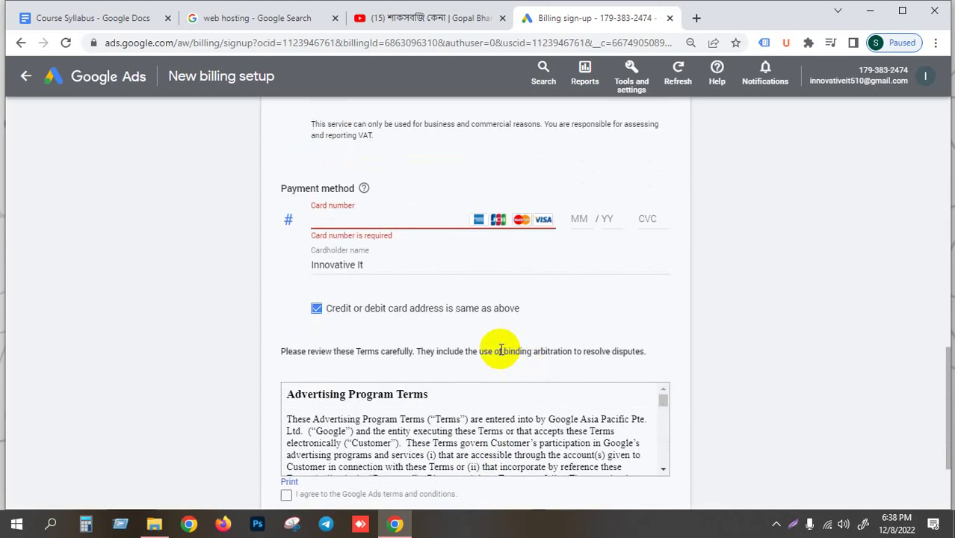
left_click(585, 218)
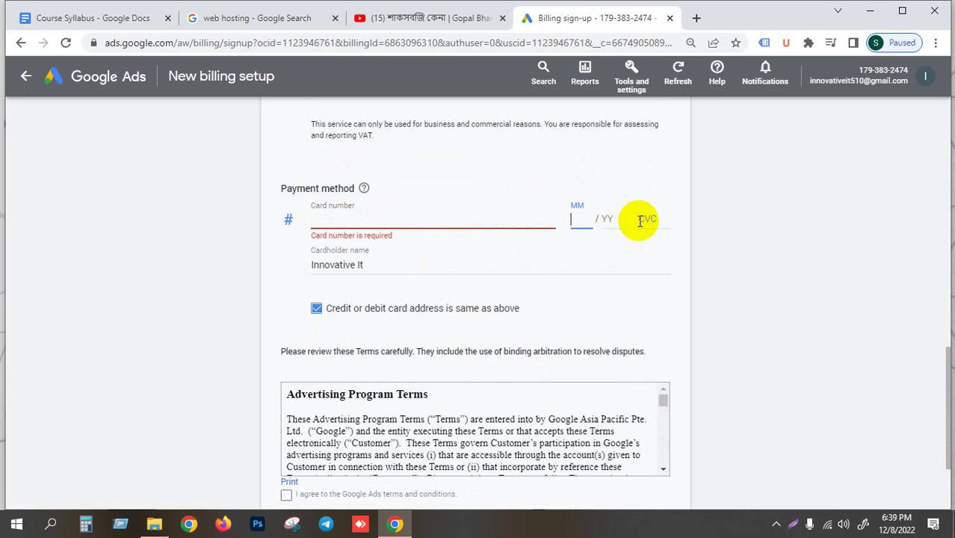
left_click(630, 222)
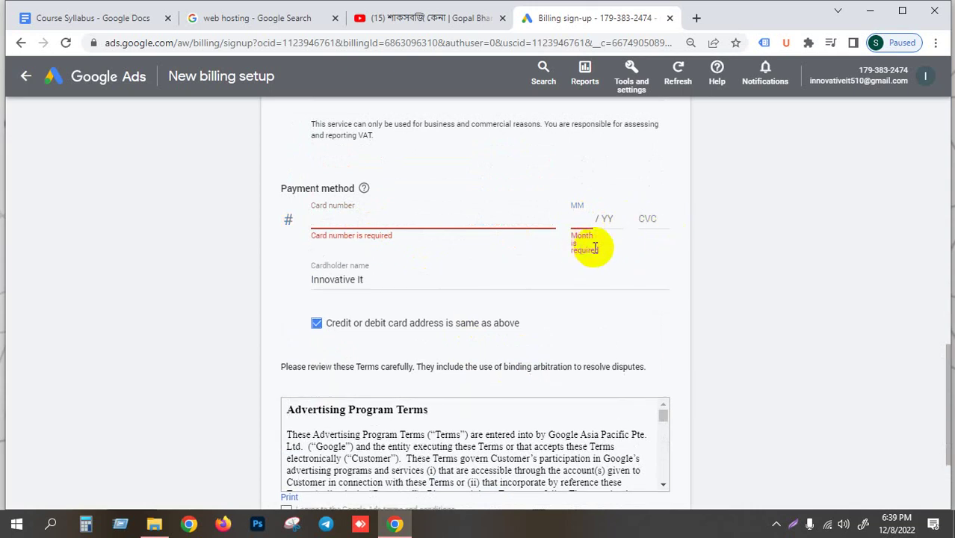
left_click(365, 278)
scroll(396, 277, "down", 2)
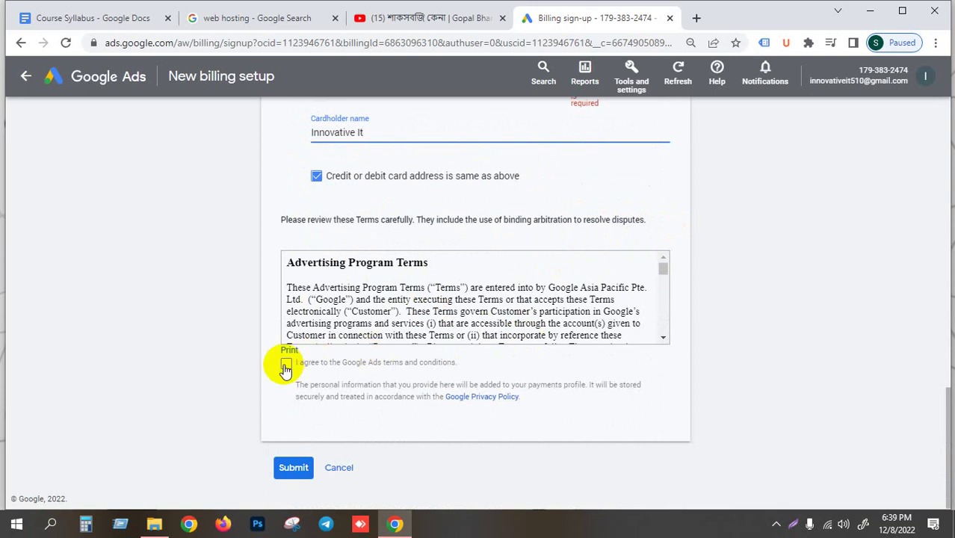
left_click(292, 469)
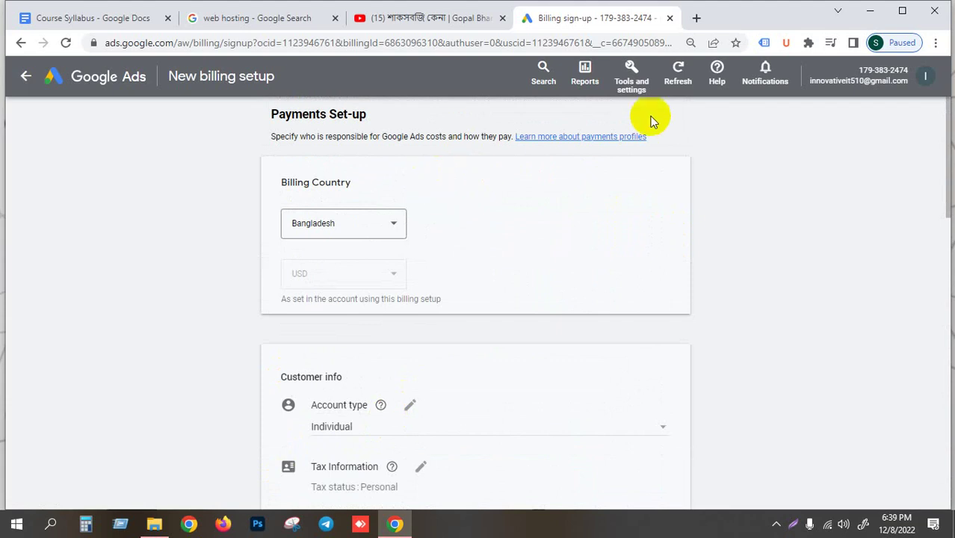
- Open the Access and security settings of the Google Ads account
left_click(632, 75)
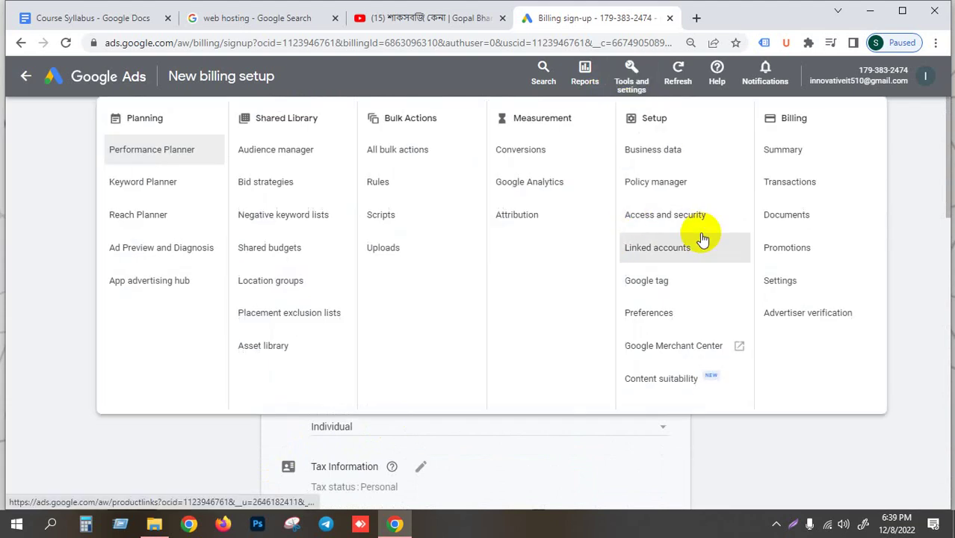
left_click(634, 81)
left_click(635, 83)
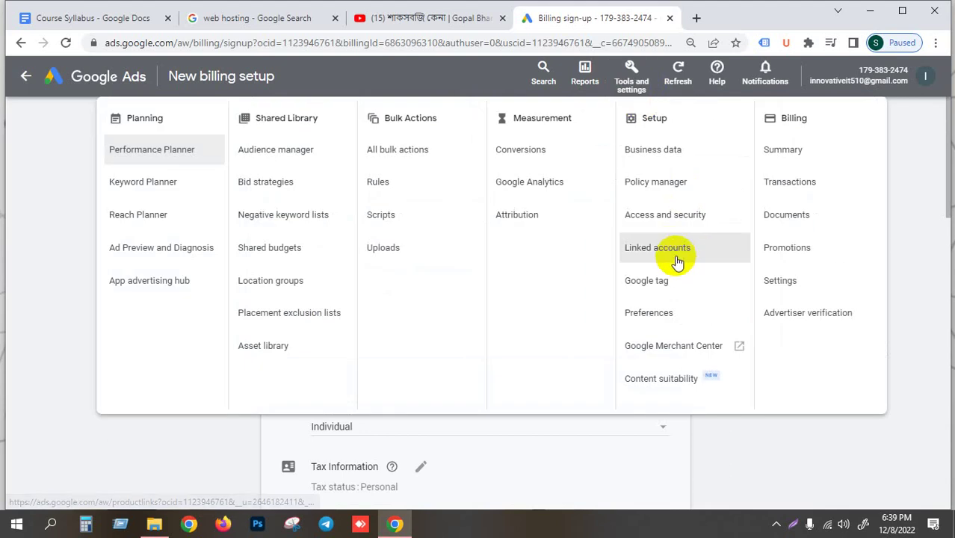
left_click(641, 220)
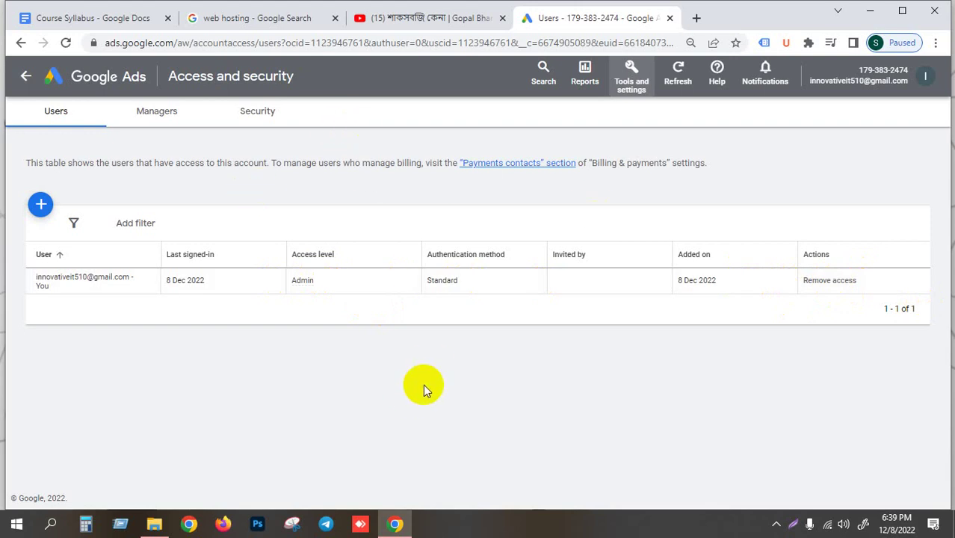
- Switch to Firefox, open the Gmail account details and copy the invitee's e-mail address
left_click(869, 8)
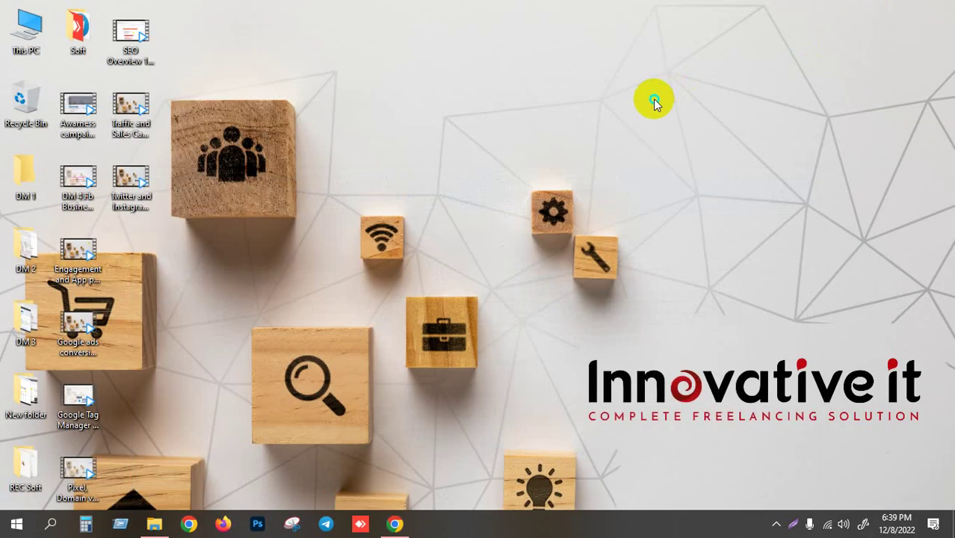
right_click(652, 97)
left_click(684, 145)
left_click(223, 523)
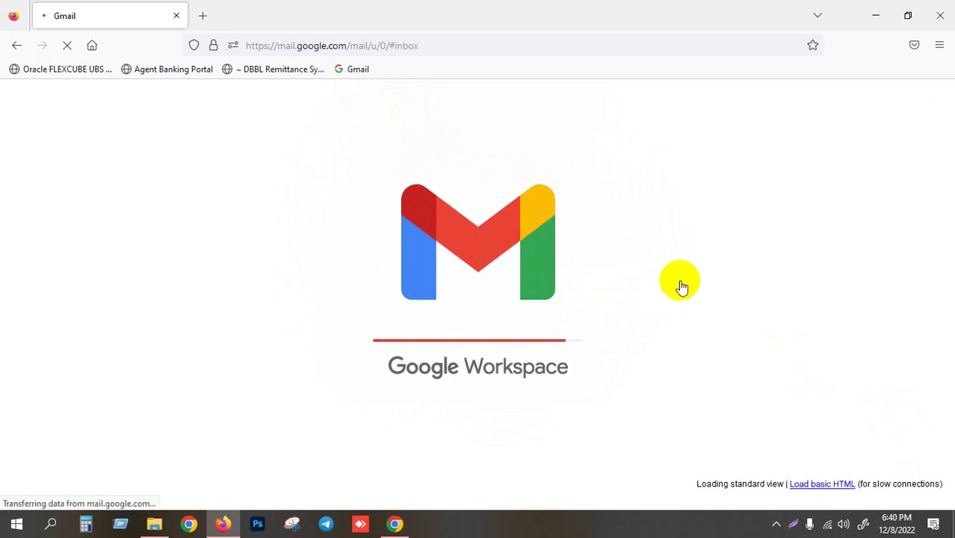
left_click(930, 105)
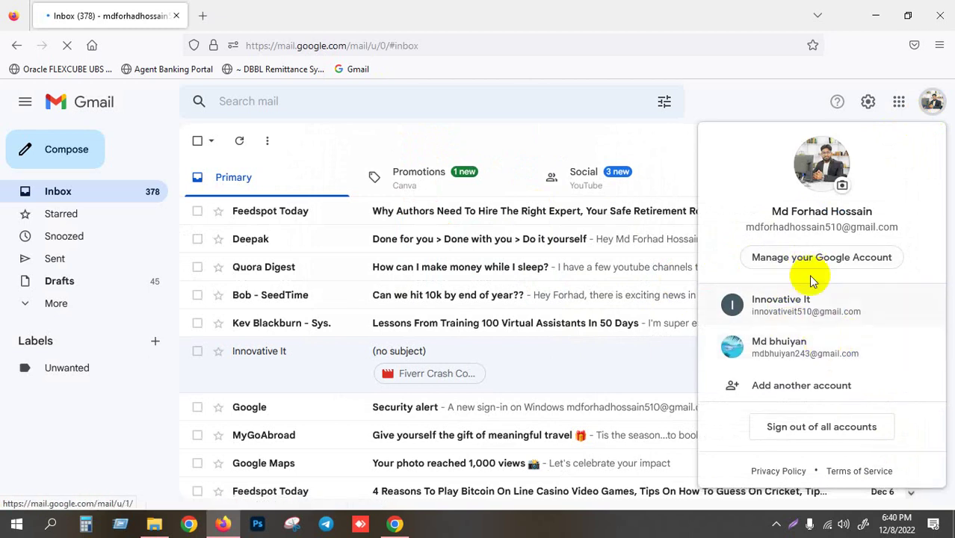
left_click_drag(747, 228, 918, 228)
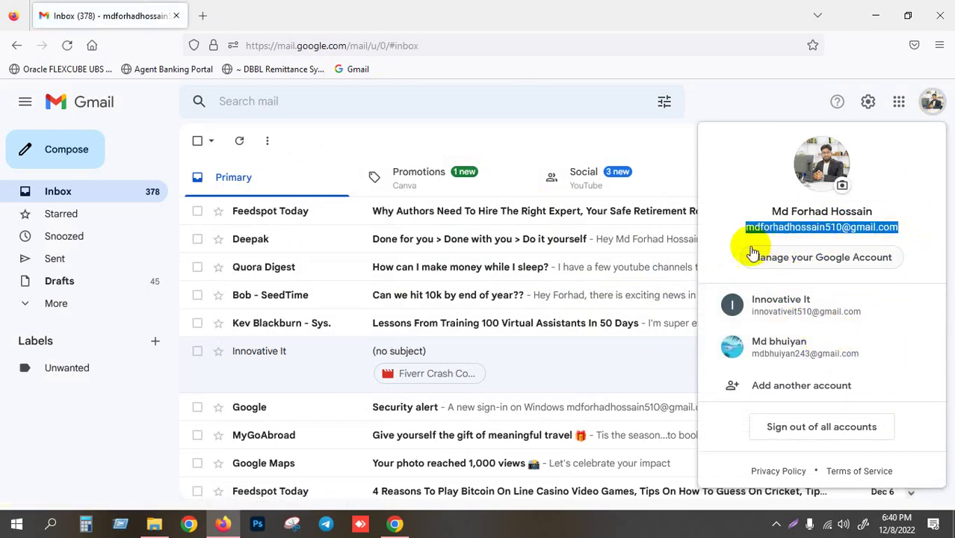
- Return to Google Ads in Chrome, start a new user invitation, fill in the invitee's e-mail and compare the access levels
left_click(395, 521)
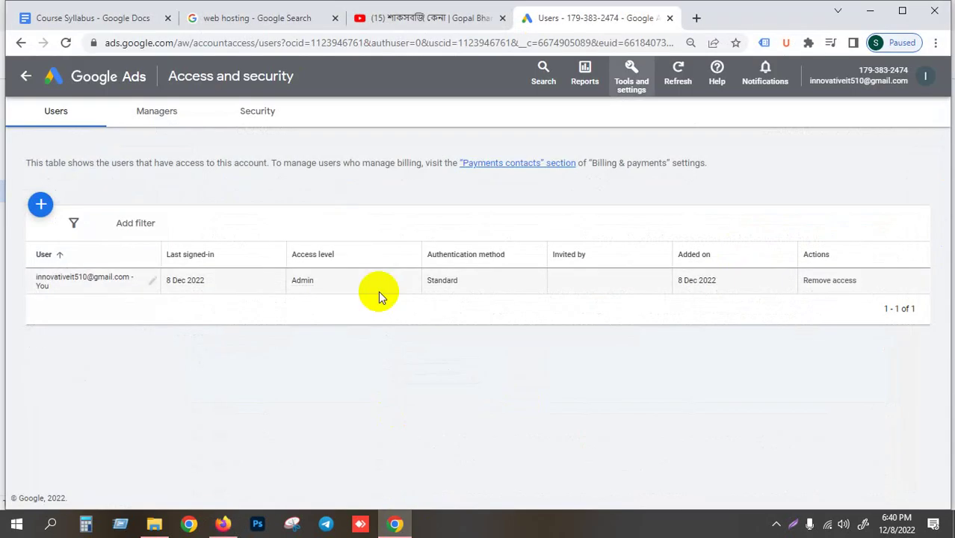
left_click(40, 205)
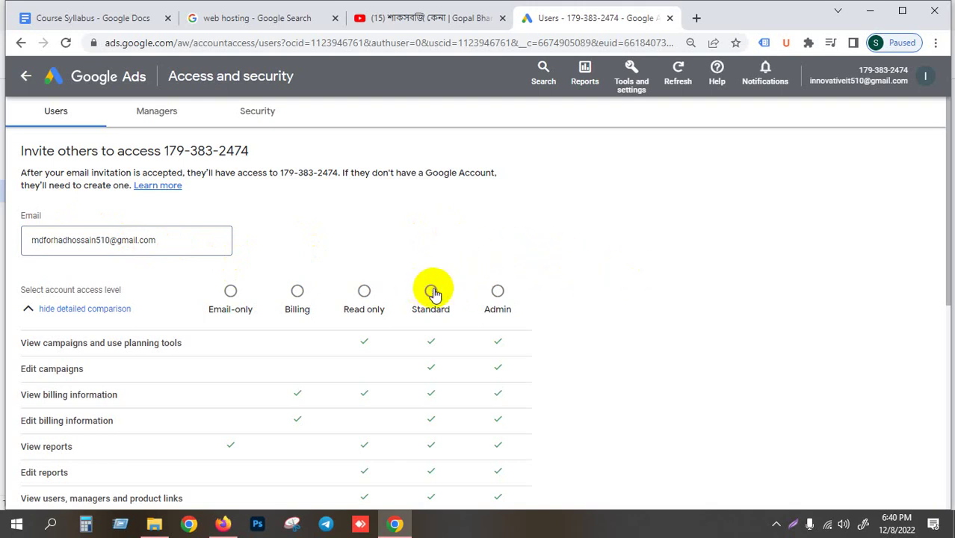
scroll(508, 299, "down", 3)
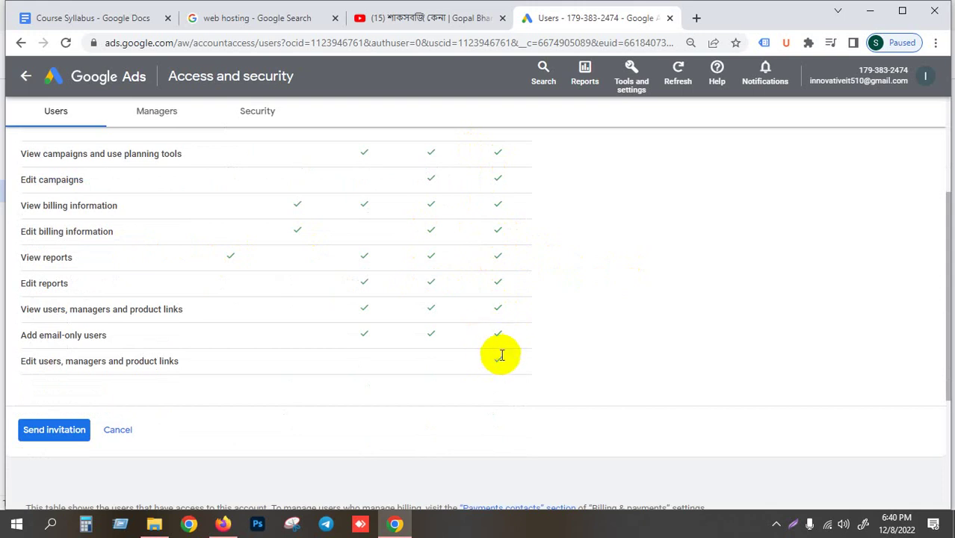
scroll(487, 366, "up", 1)
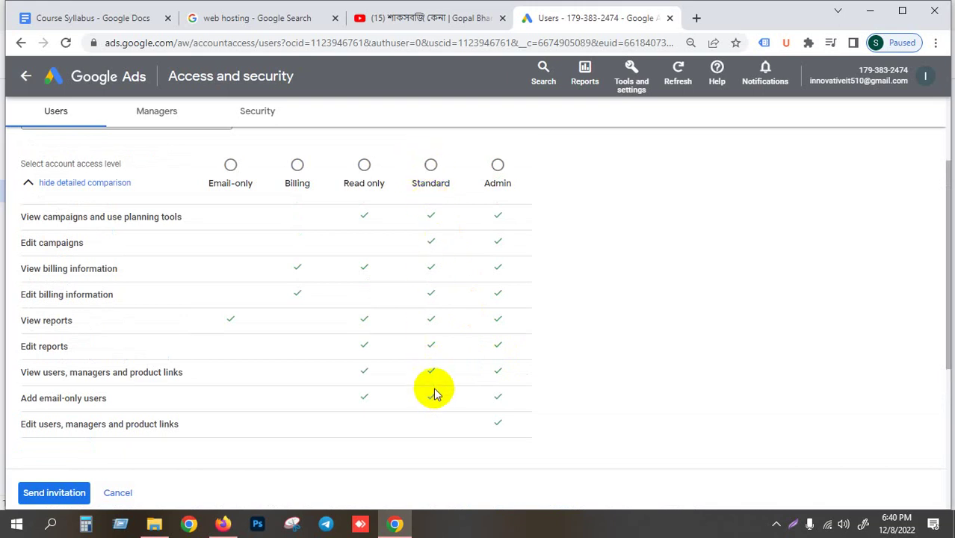
- Choose the Standard access level for the invitee, check its permissions and send the invitation
left_click(430, 164)
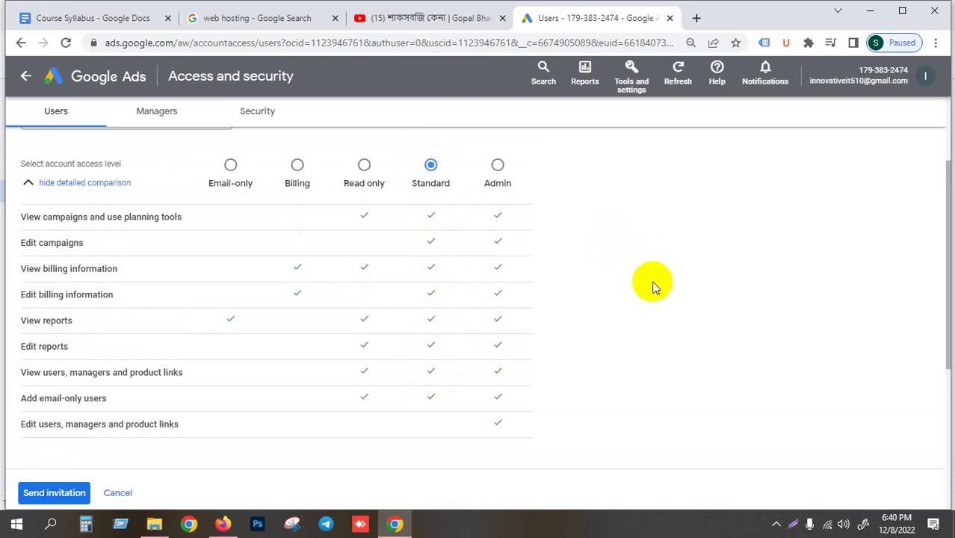
scroll(653, 283, "down", 2)
scroll(653, 284, "up", 3)
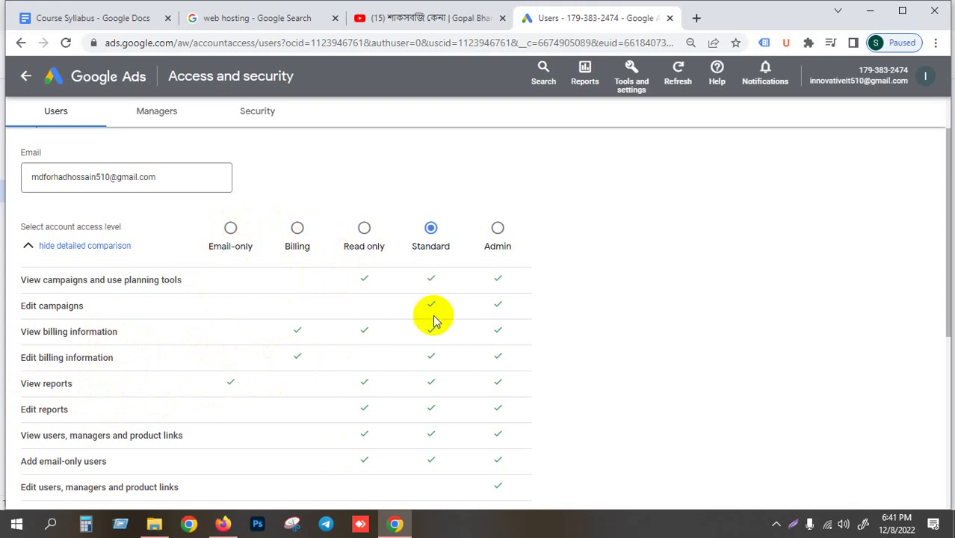
scroll(433, 314, "down", 2)
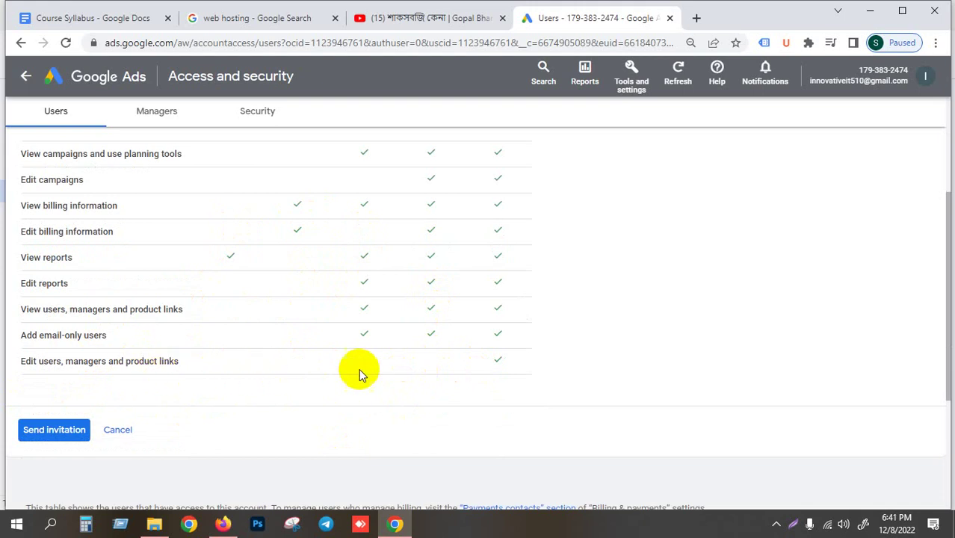
scroll(390, 320, "up", 2)
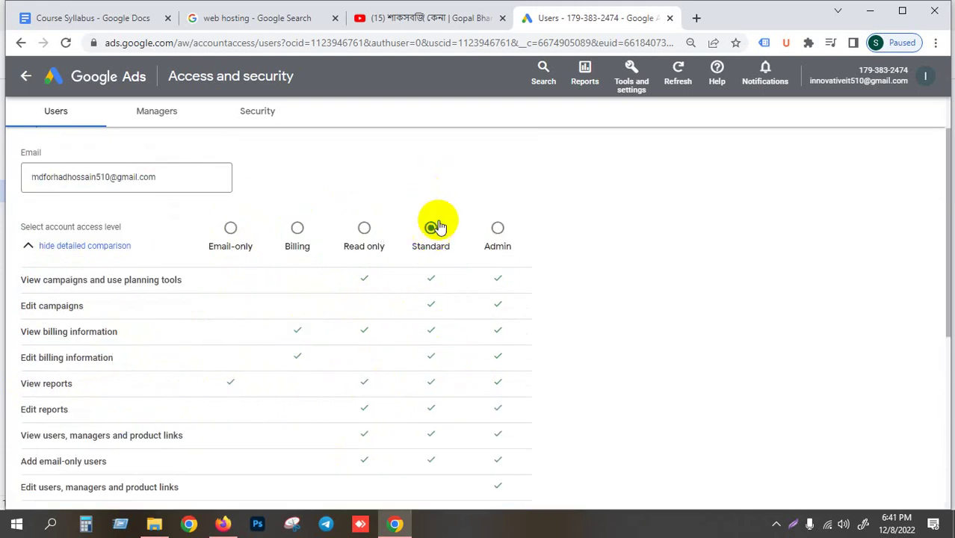
scroll(426, 309, "down", 3)
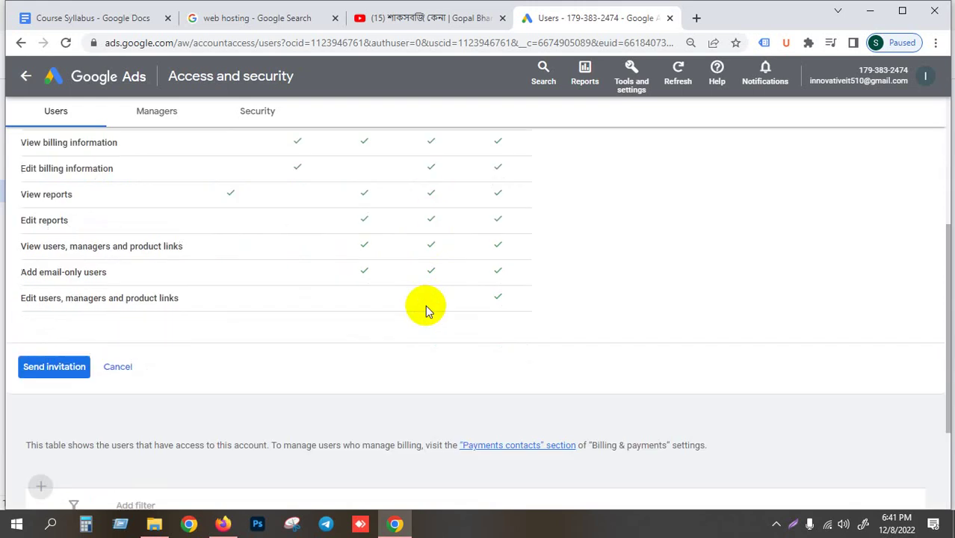
left_click(49, 370)
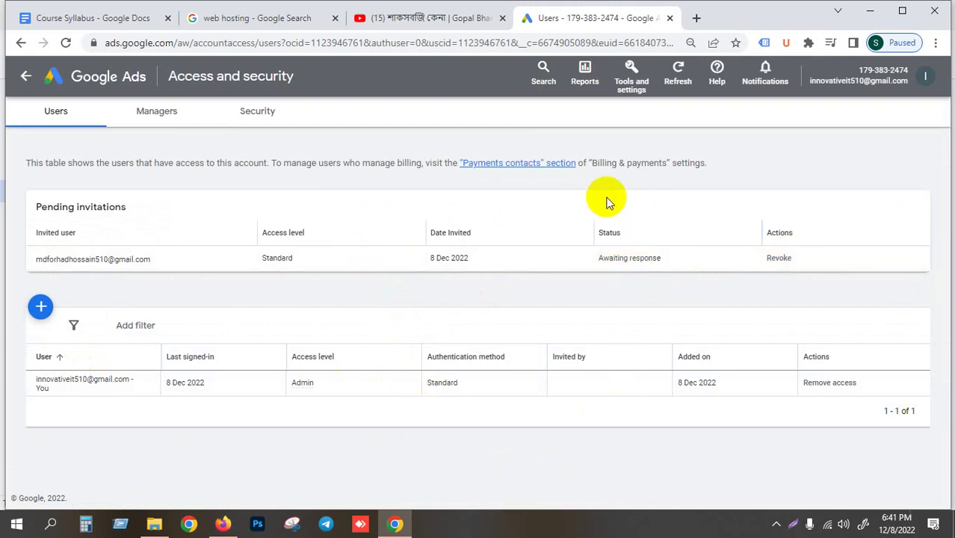
- Switch to the invitee's Gmail in Firefox, refresh the inbox and open the Google Ads invitation message
left_click(221, 523)
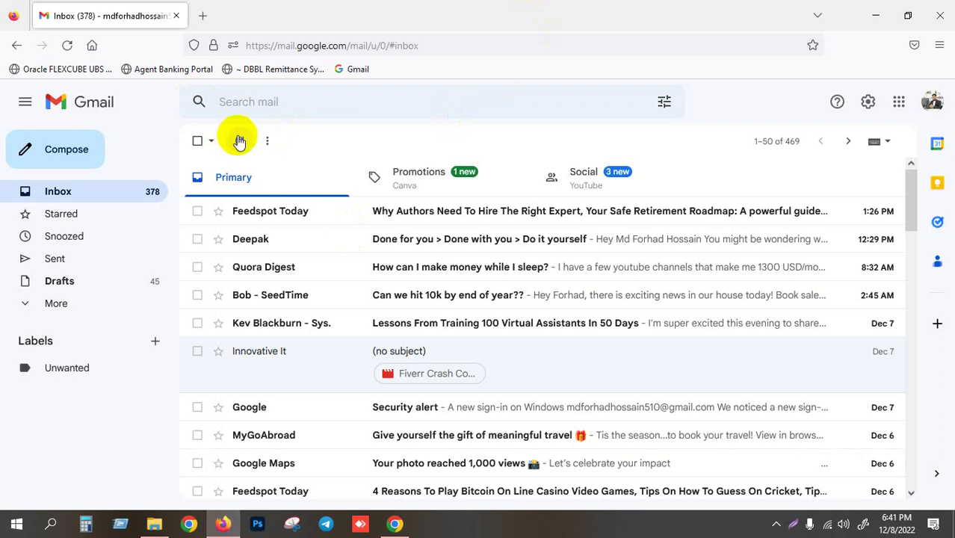
left_click(71, 50)
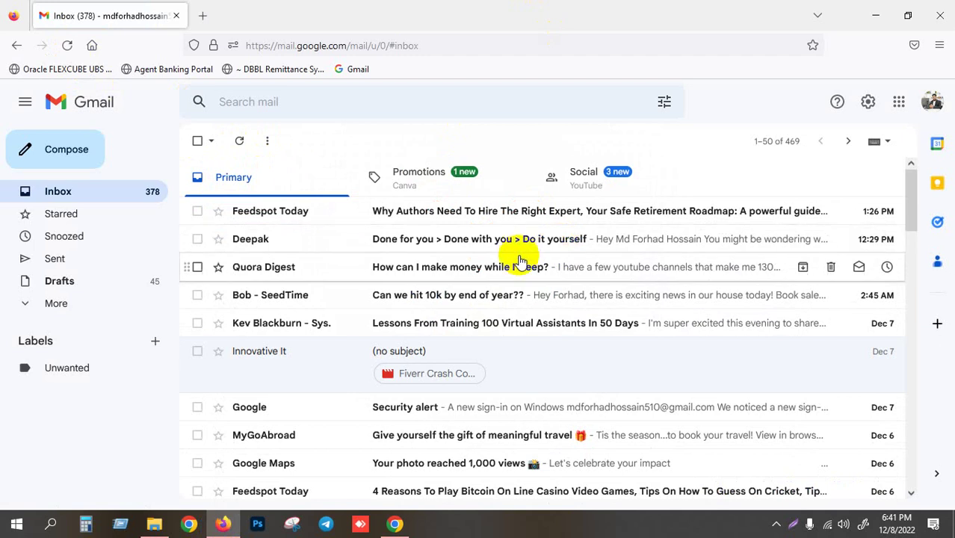
left_click(238, 145)
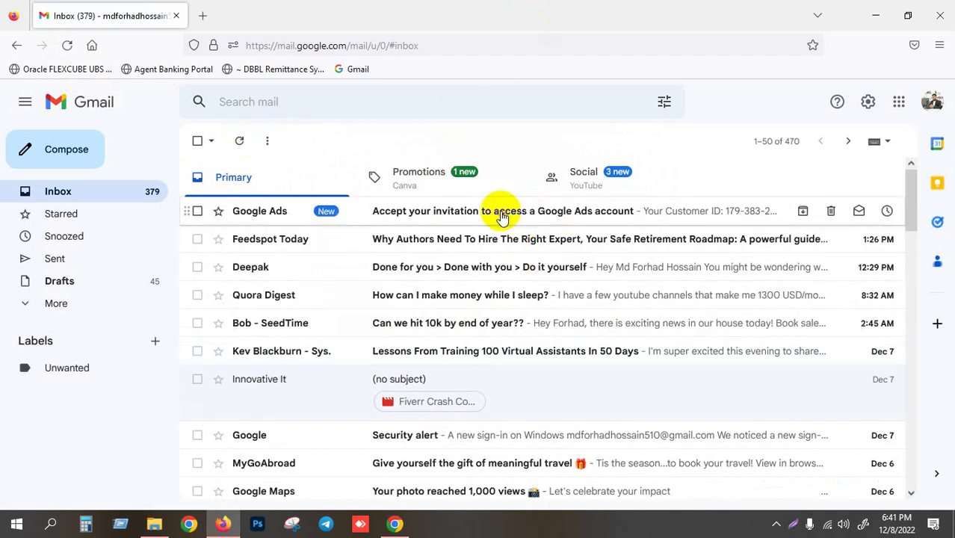
left_click(501, 213)
- Accept the Google Ads invitation from the e-mail and continue into the shared account
scroll(530, 321, "down", 5)
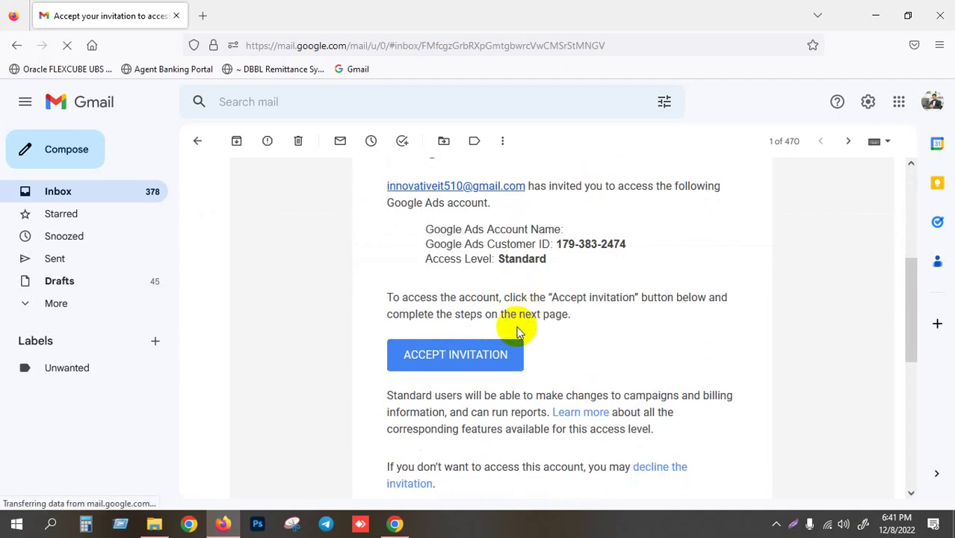
left_click(449, 358)
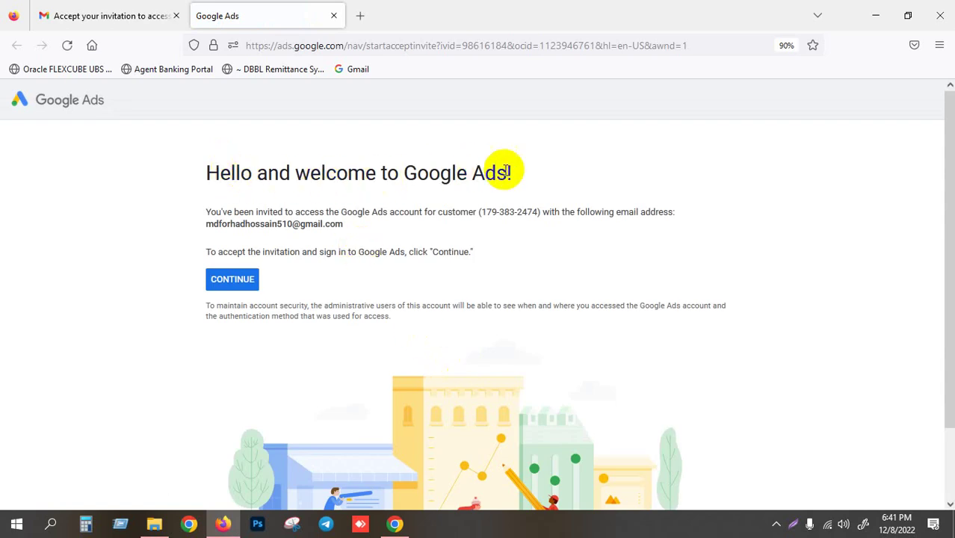
left_click(240, 285)
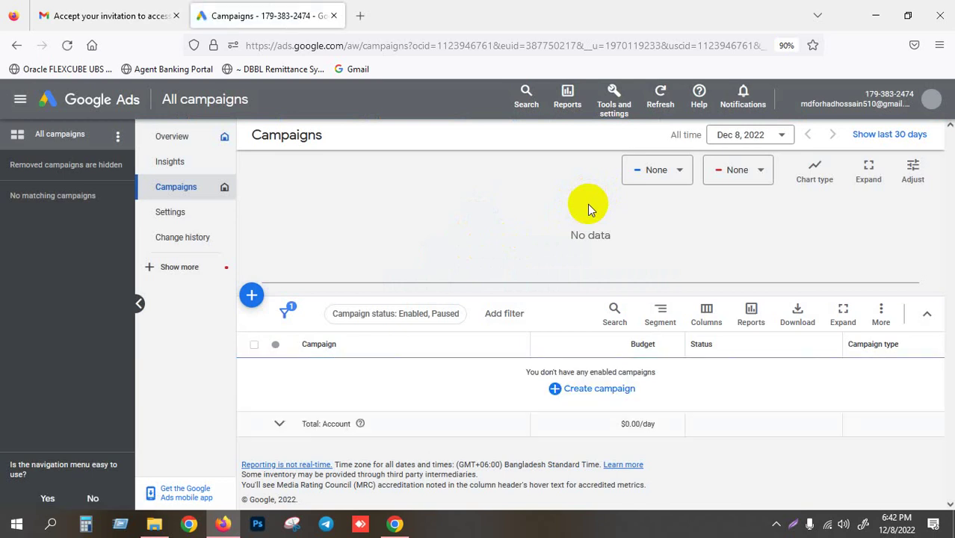
- Review the Google Ads accounts available to the invitee's login and return to the Access and security page in Chrome
left_click(933, 103)
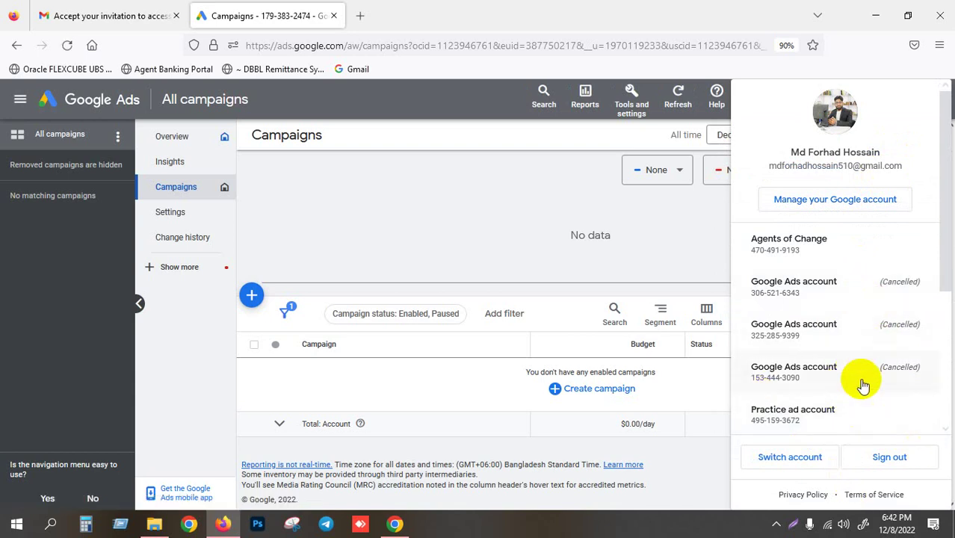
left_click(459, 99)
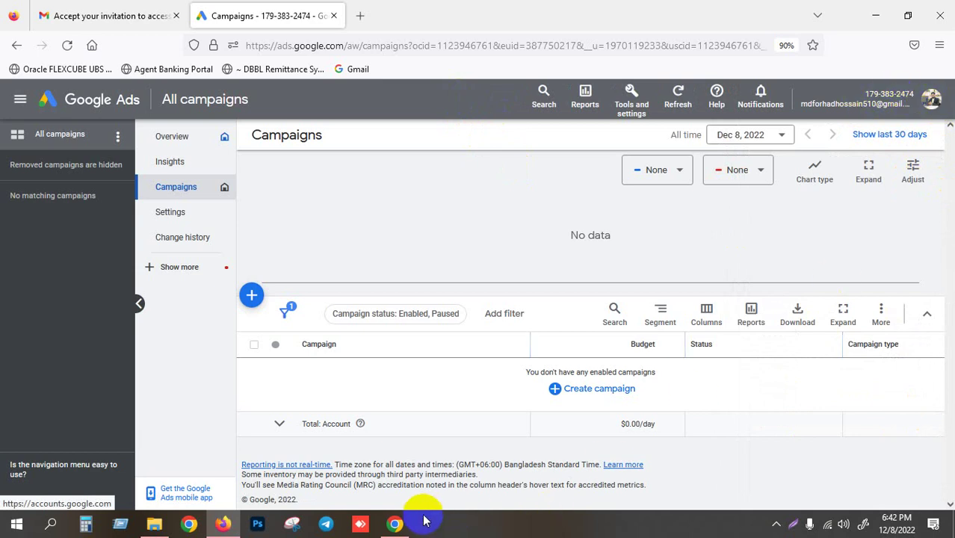
left_click(385, 526)
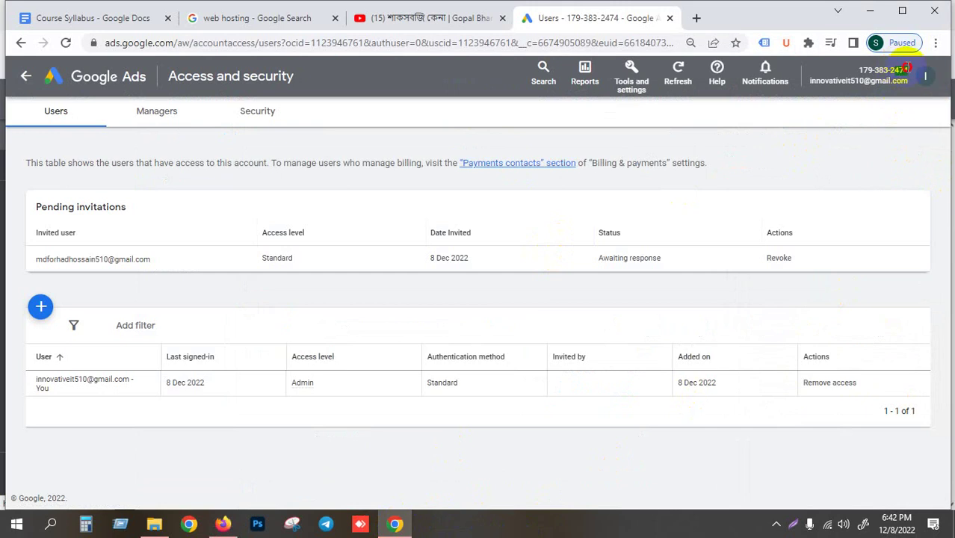
left_click(395, 525)
left_click(395, 525)
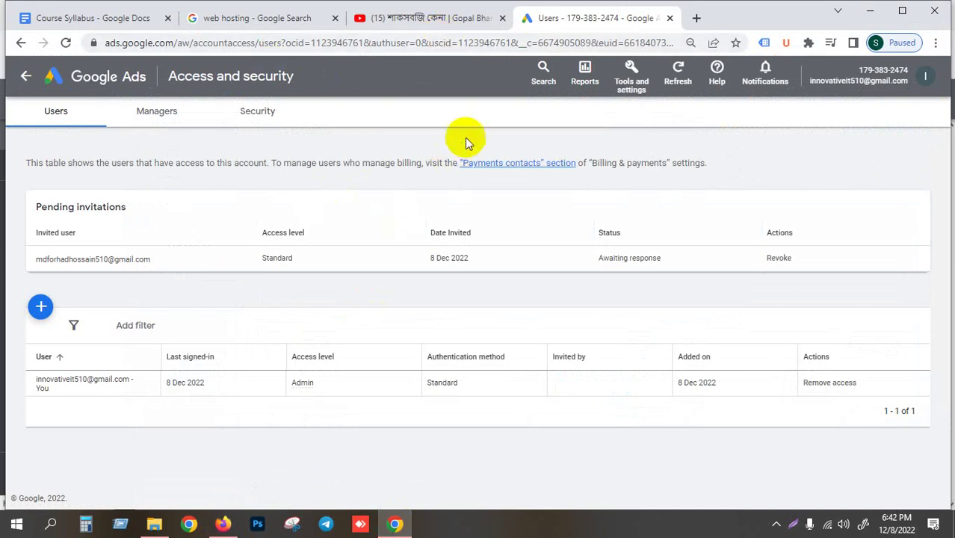
left_click(630, 76)
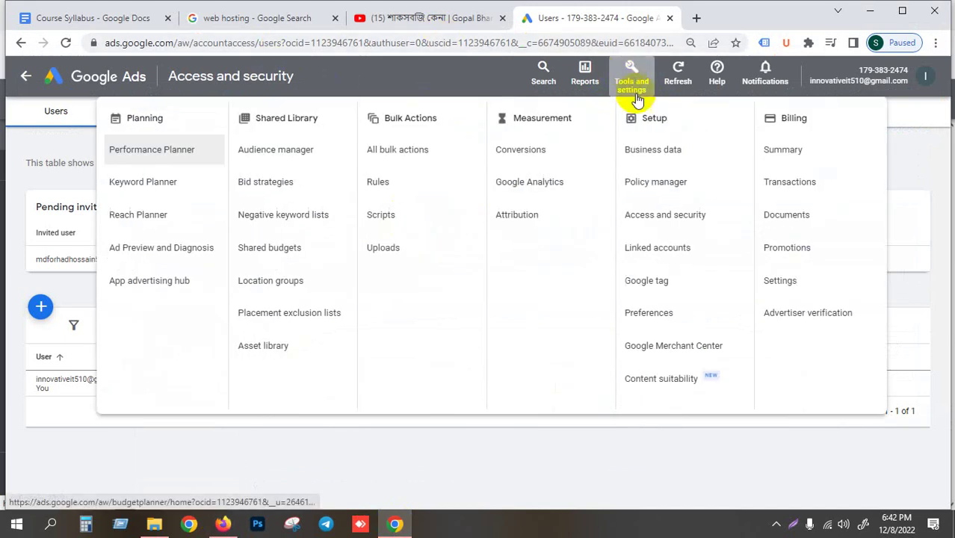
left_click(459, 69)
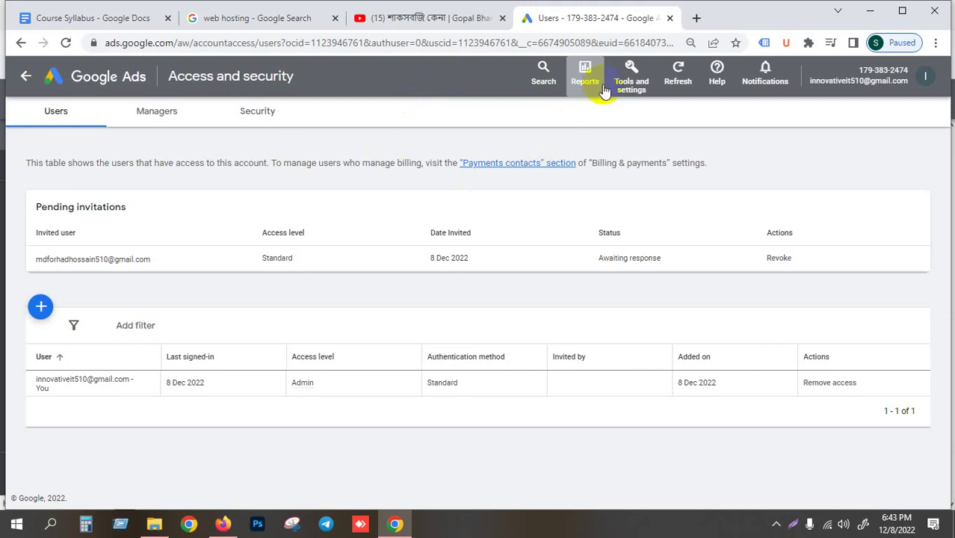
left_click(625, 83)
left_click(463, 71)
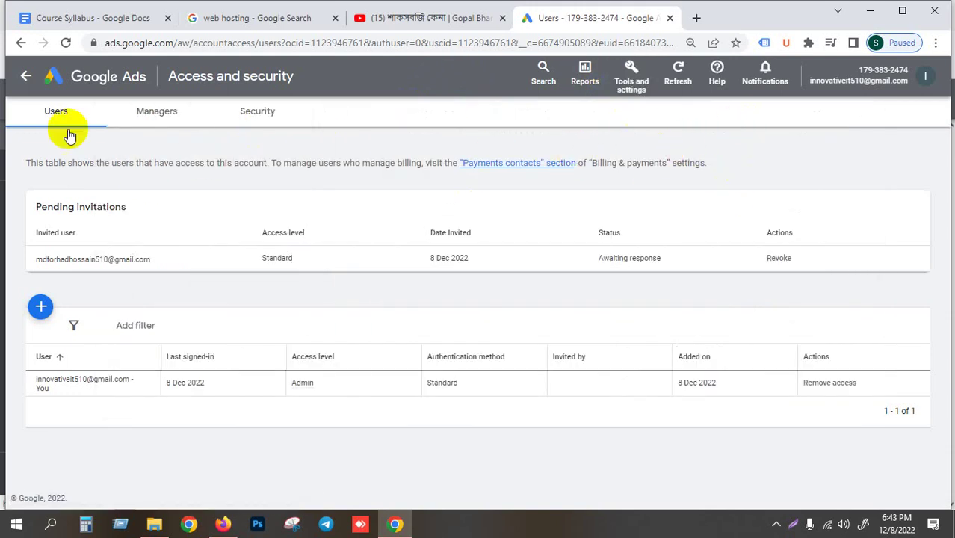
- Leave Access and security, explore the account overview and open the Conversions page
left_click(30, 83)
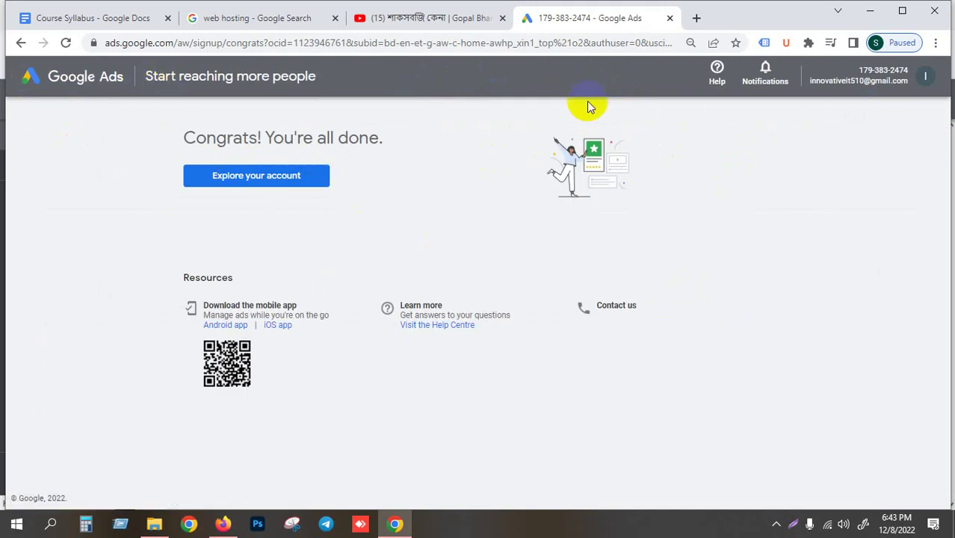
left_click(268, 180)
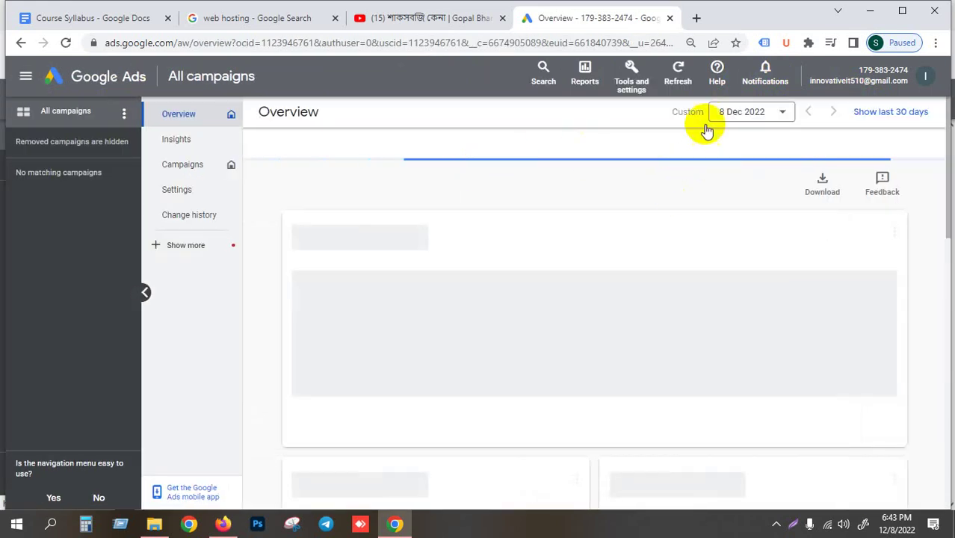
left_click(643, 84)
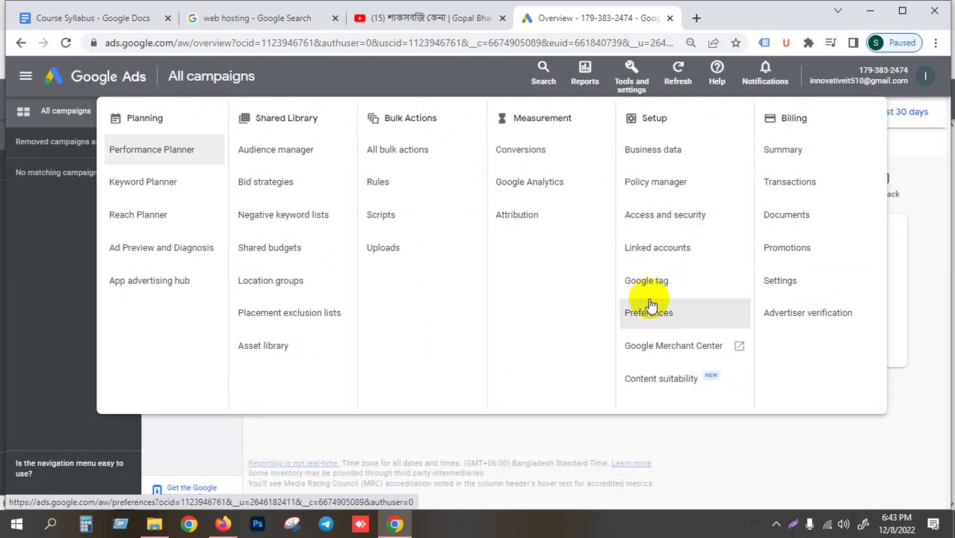
left_click(517, 159)
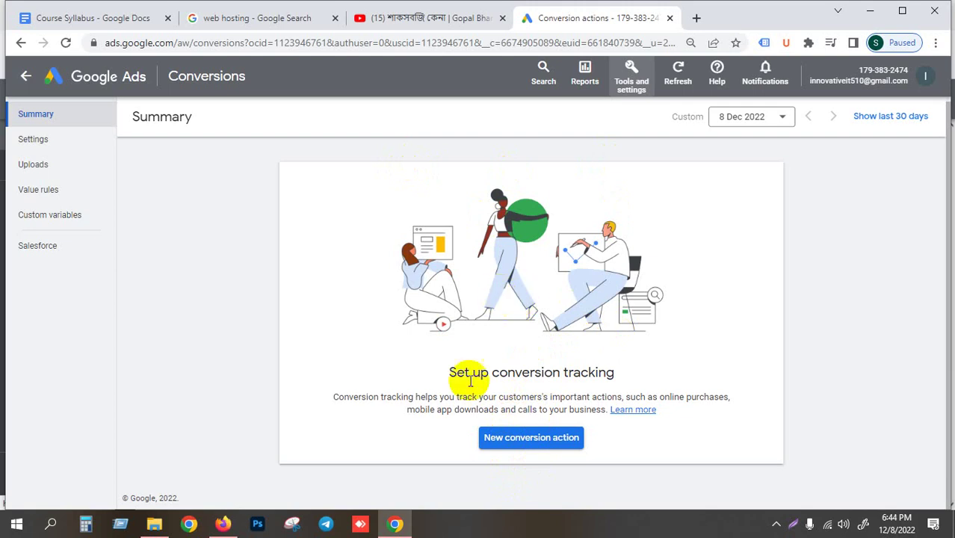
left_click(635, 76)
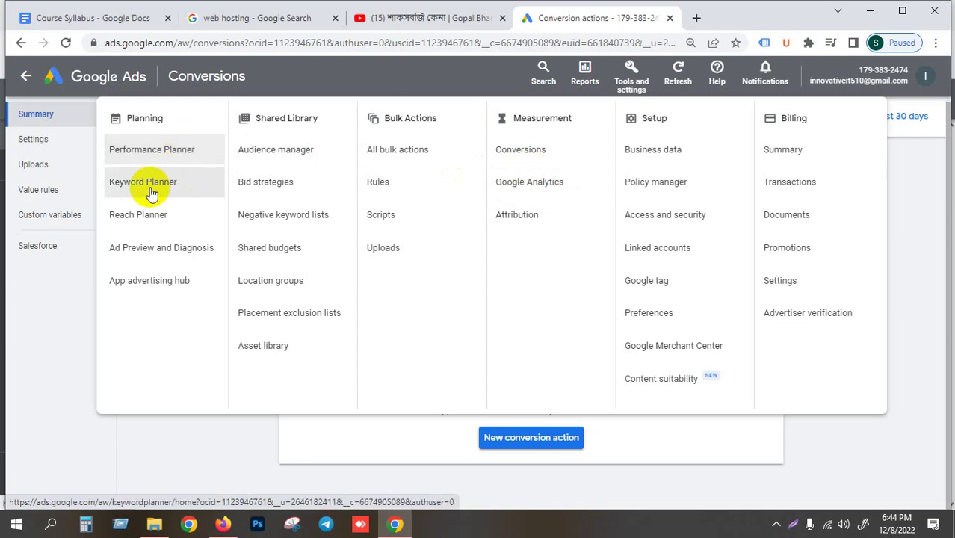
left_click(394, 442)
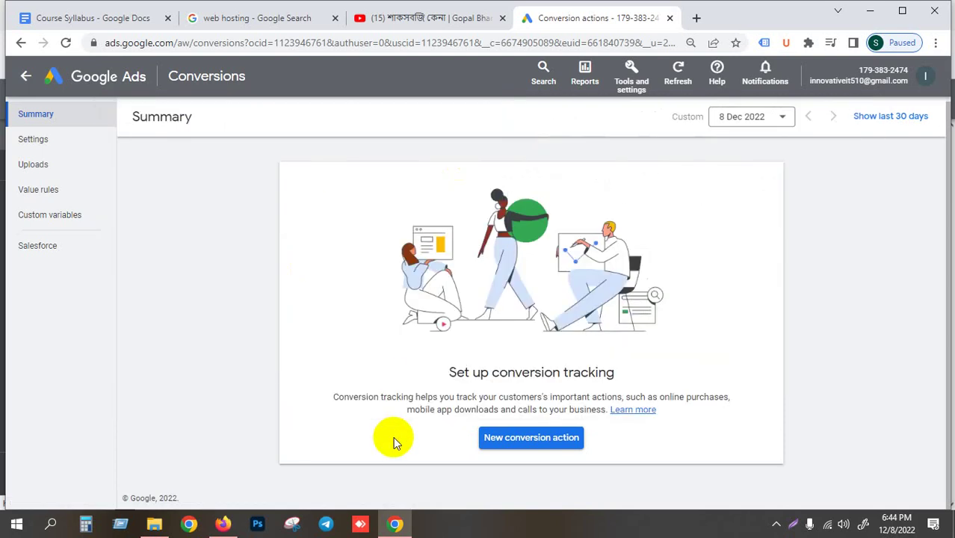